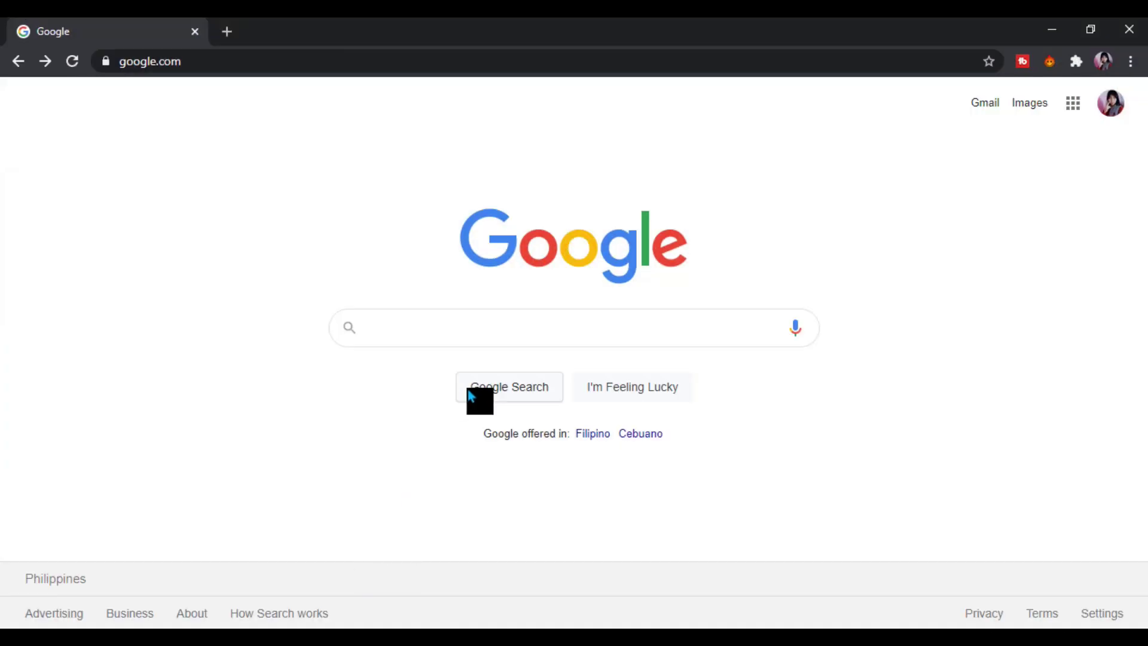
Search Google for trello.com and open the Trello site from the results.
left_click(515, 342)
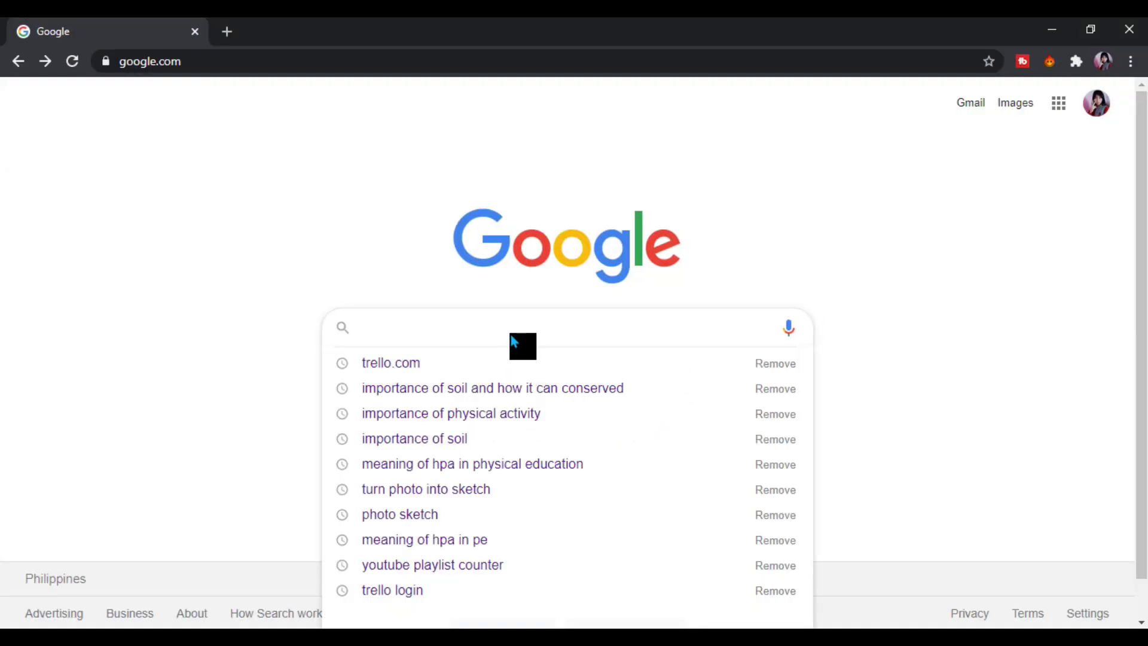
type("trello.com")
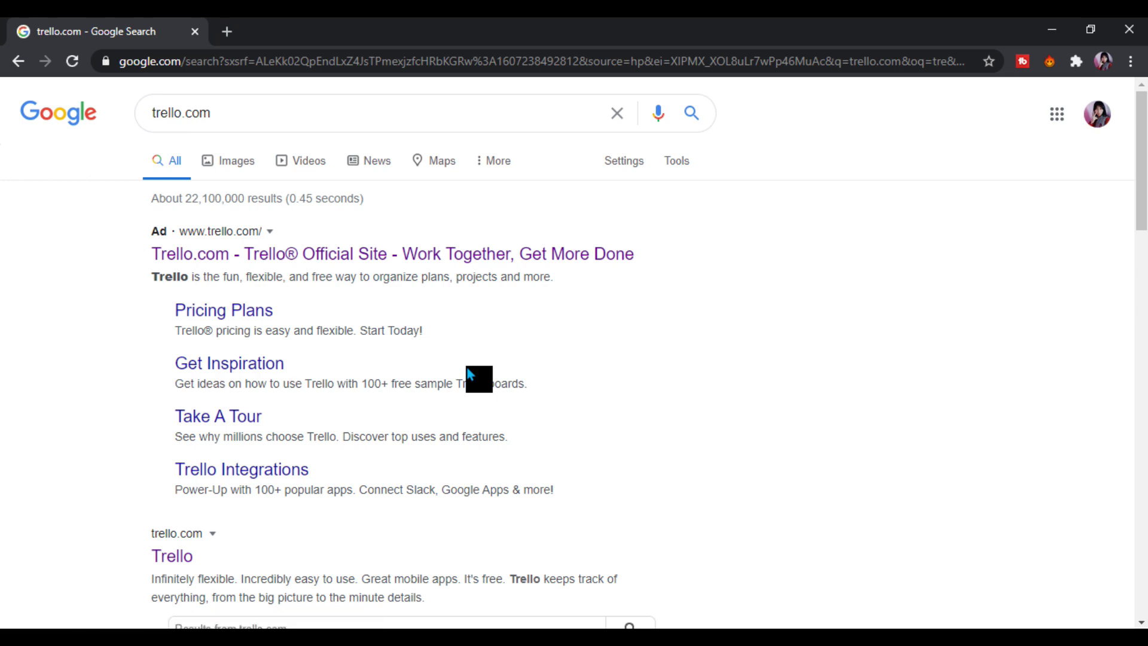
left_click(434, 262)
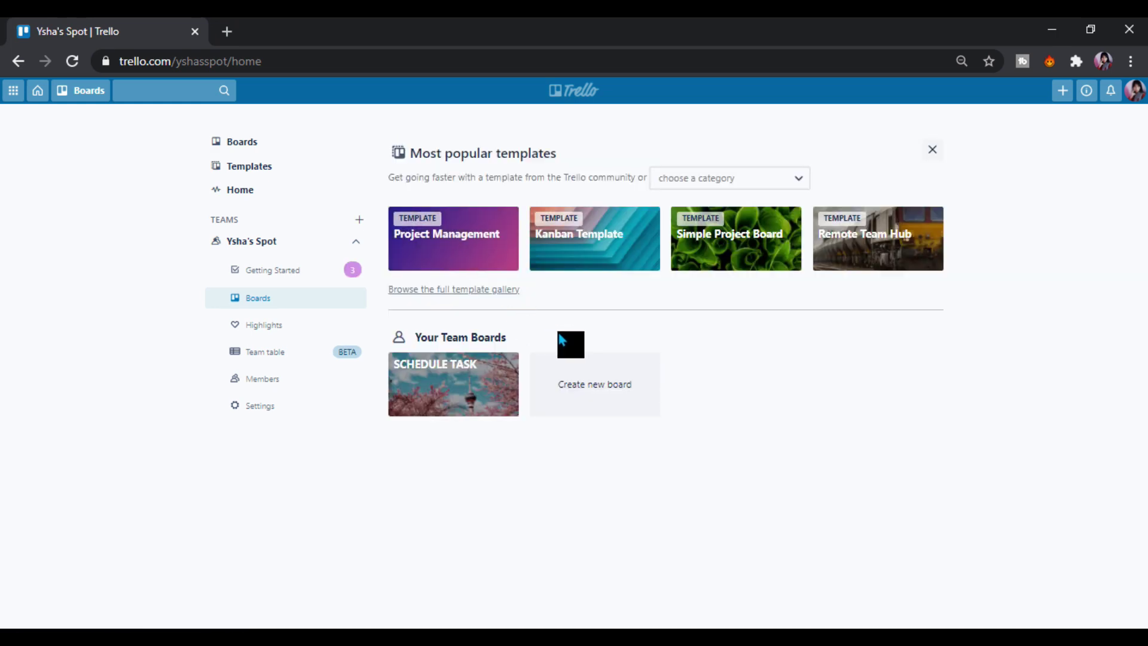
left_click(458, 388)
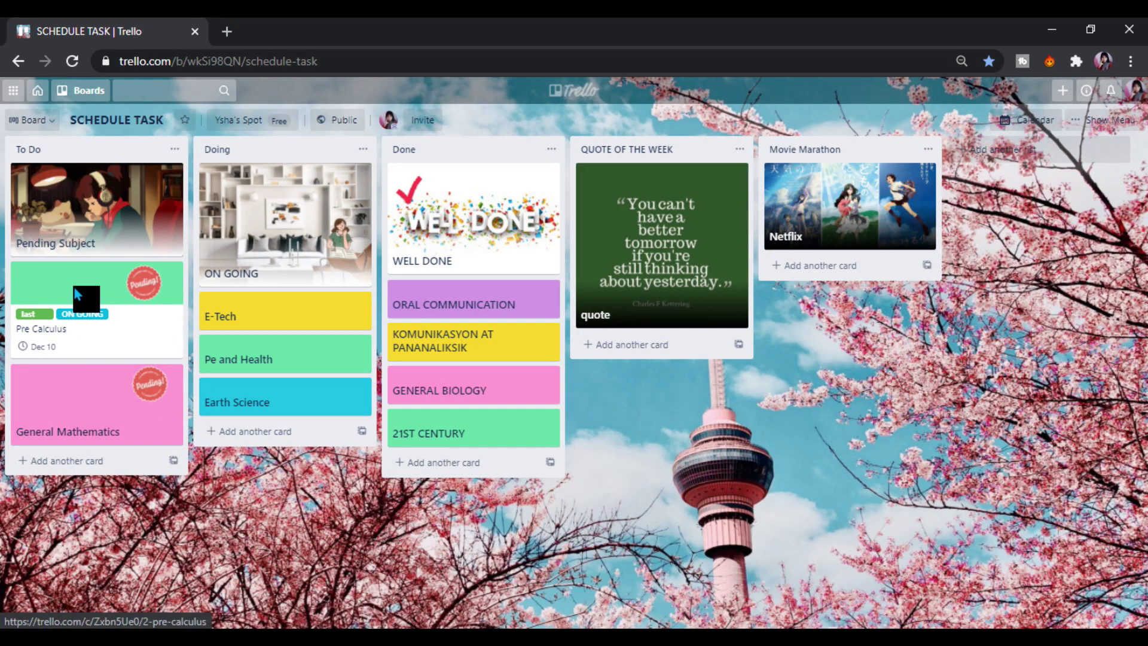
left_click(124, 326)
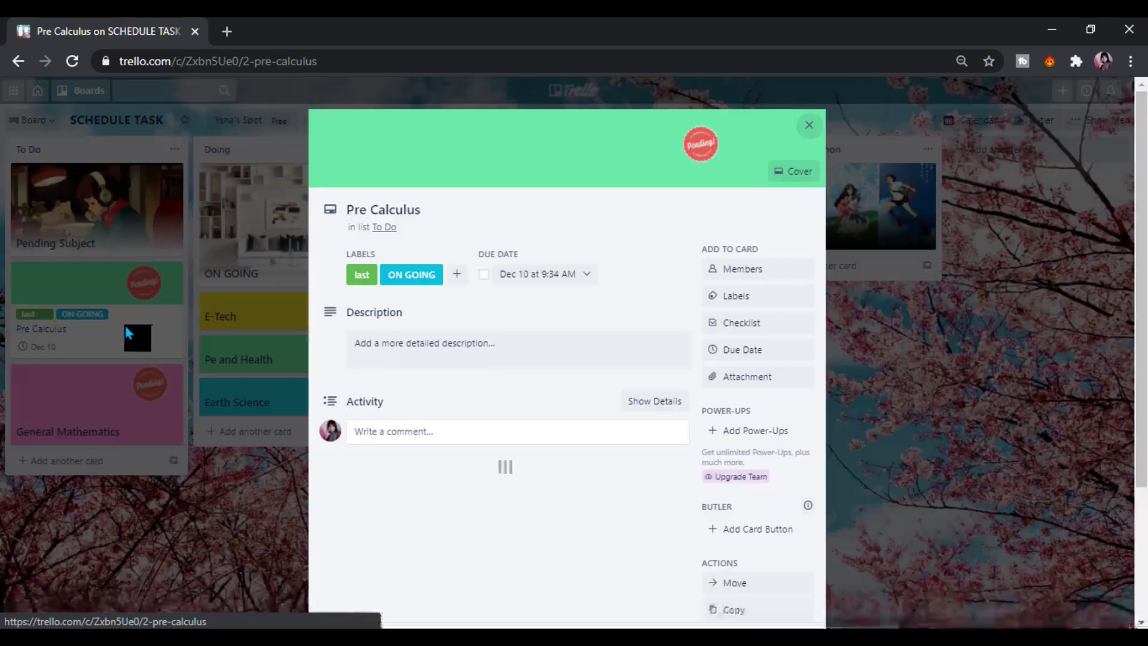
left_click(809, 130)
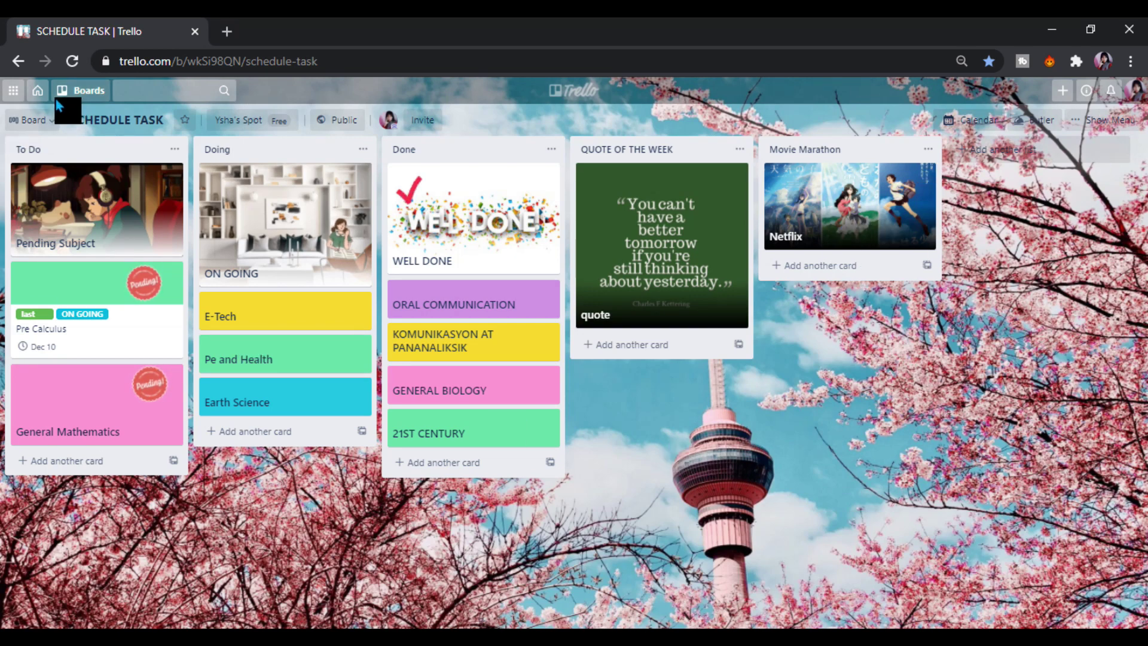
left_click(37, 92)
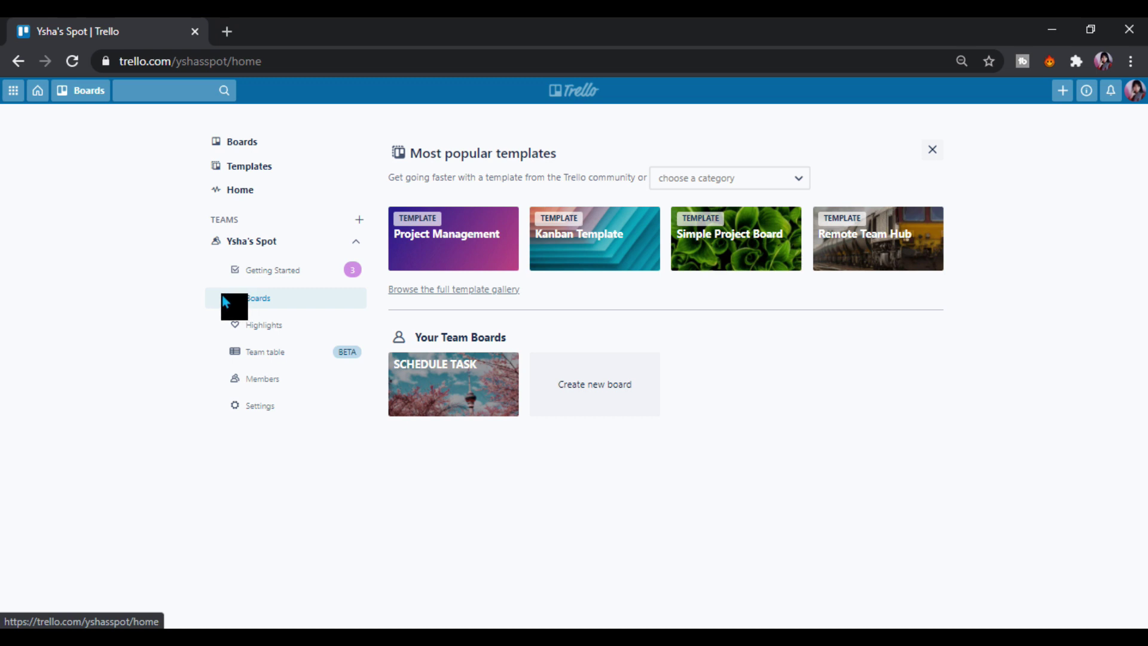
Create a new board titled 'Week 8 Class'.
left_click(605, 394)
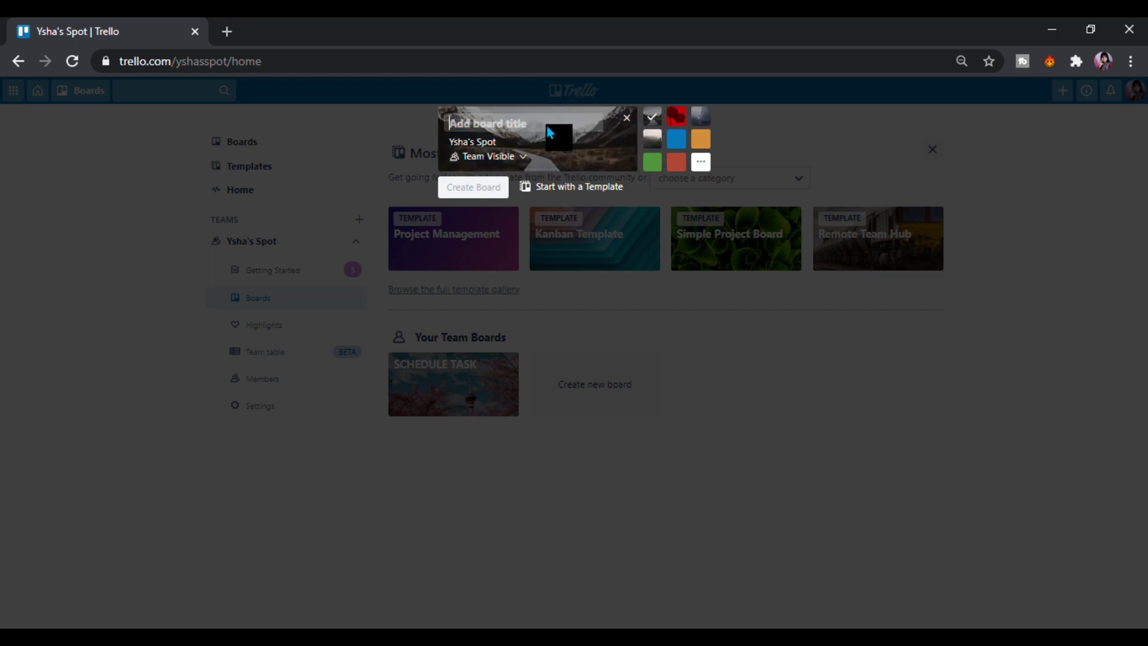
type("Week 8 Class")
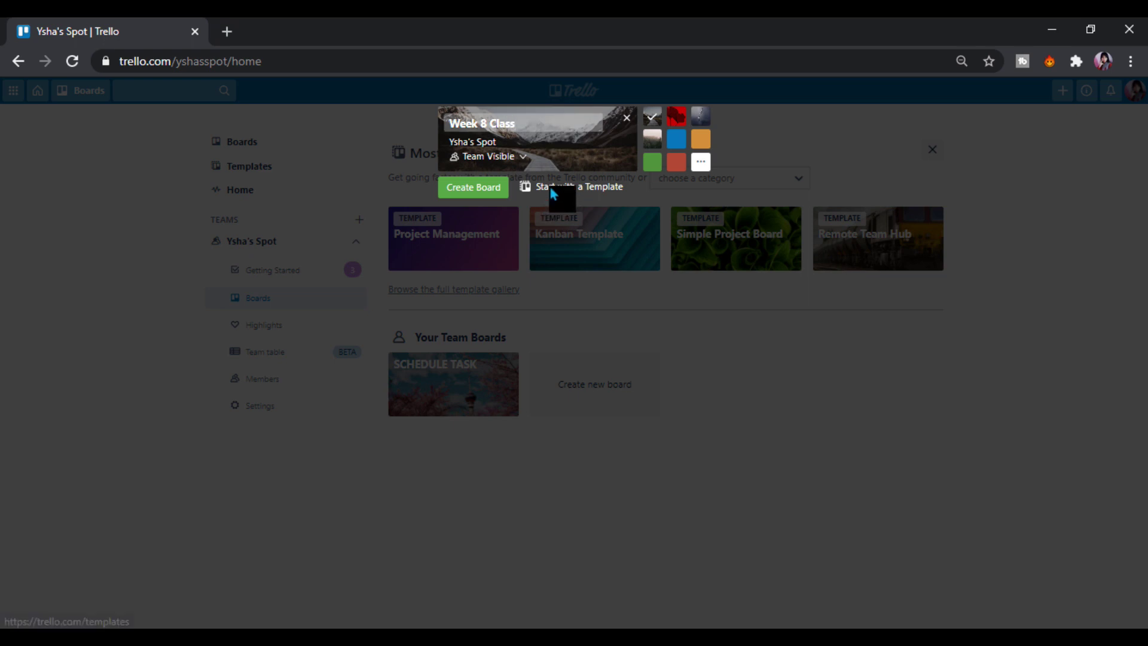
left_click(487, 188)
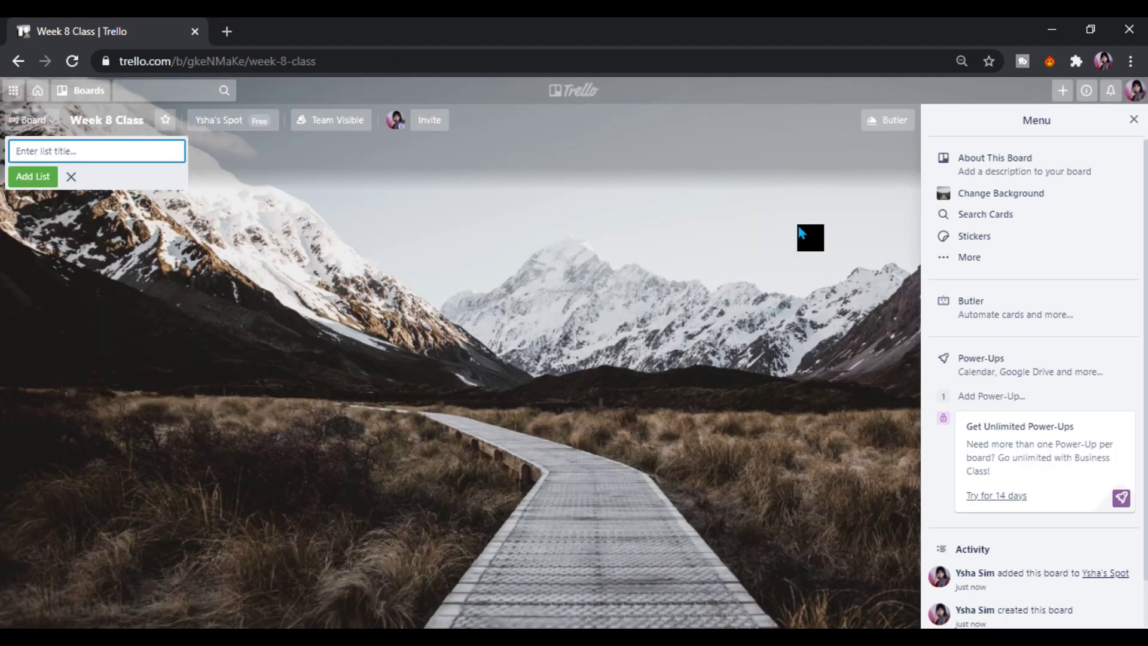
From the board menu's Change Background, glance at Colors, then browse the Unsplash Photos grid.
left_click(1133, 120)
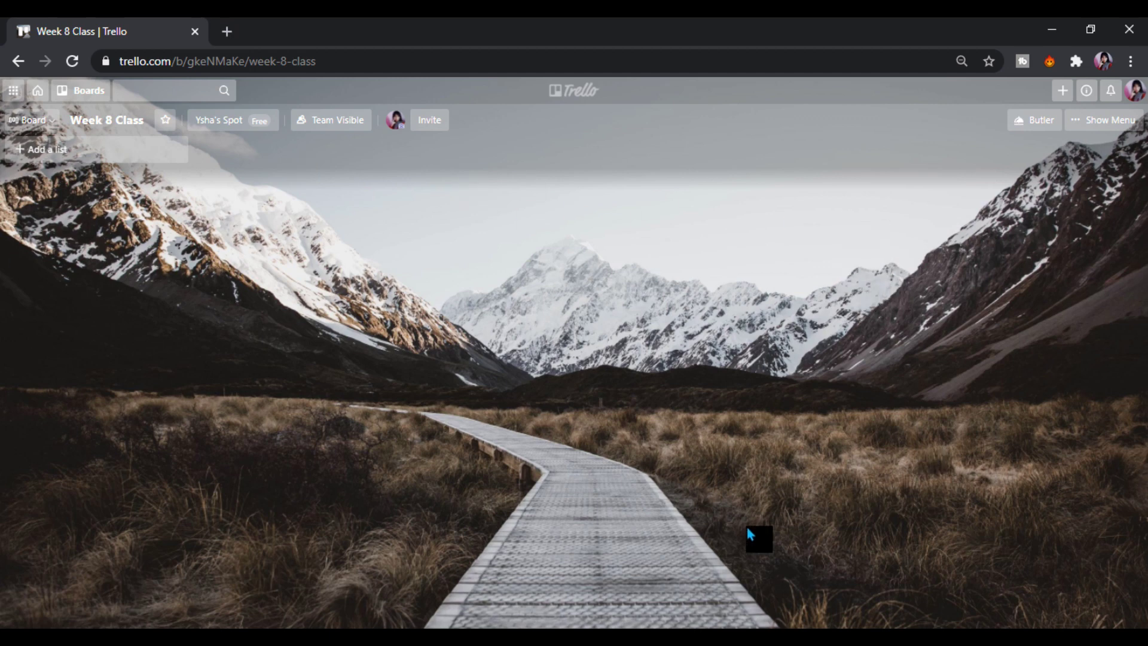
left_click(1091, 121)
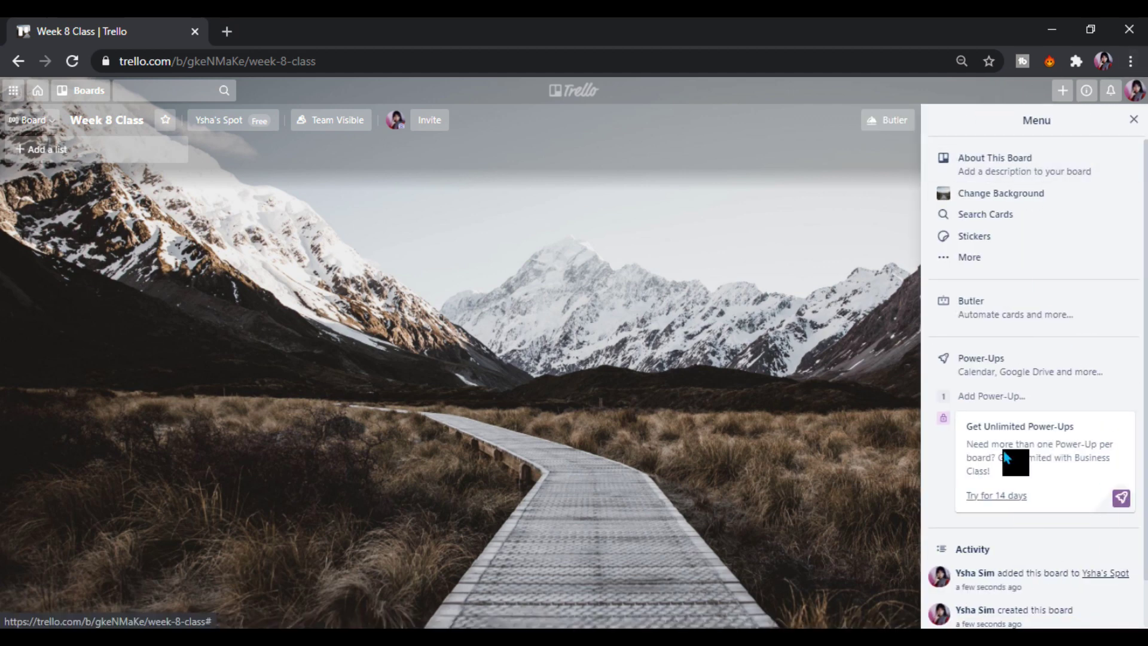
left_click(1009, 201)
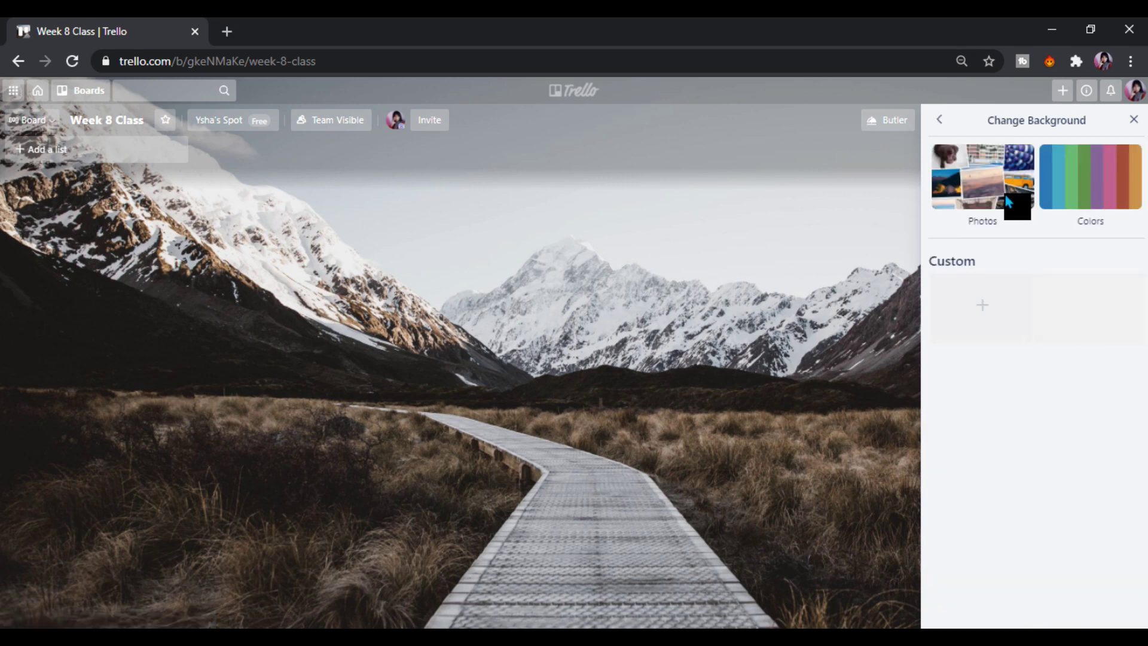
left_click(1061, 189)
left_click(940, 120)
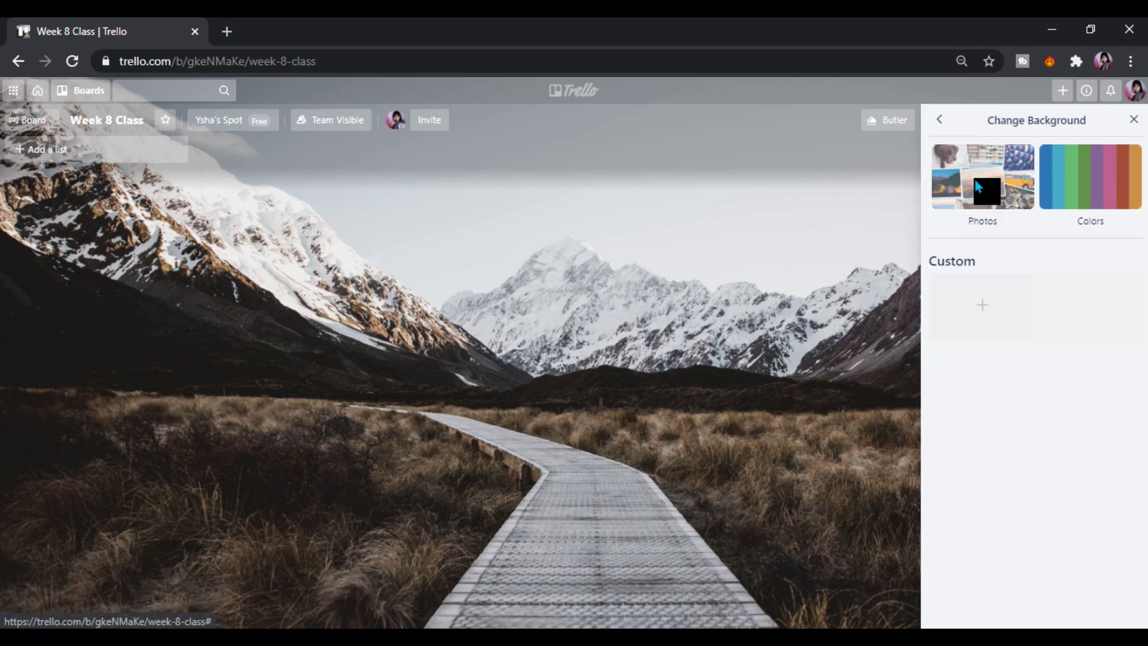
left_click(979, 186)
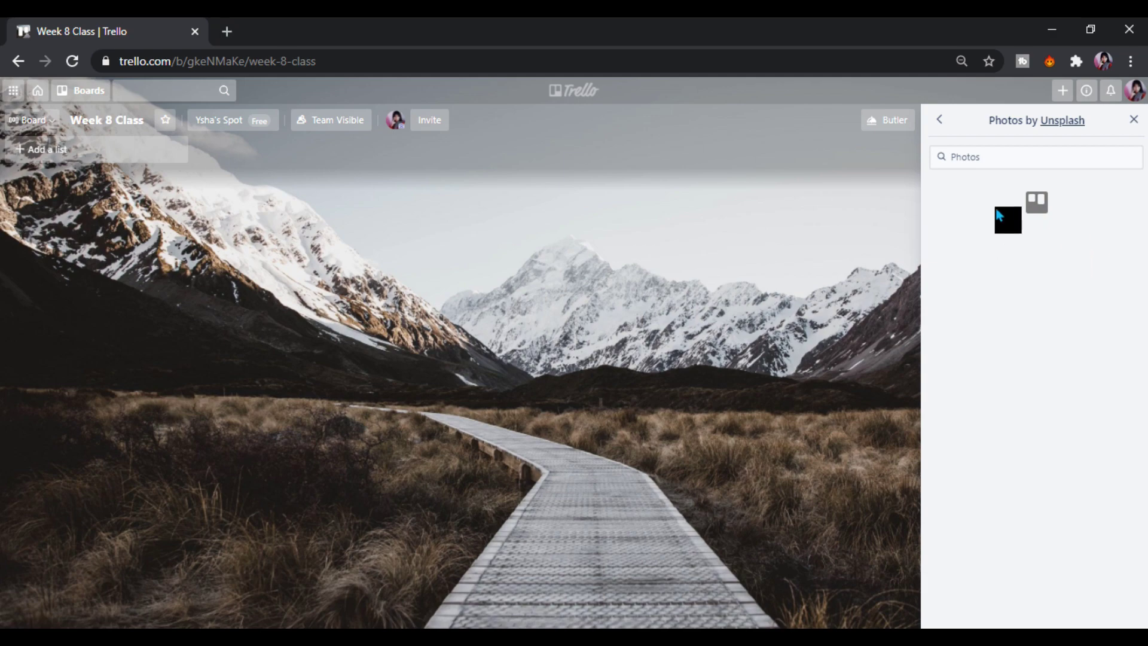
scroll(1028, 306, "down", 3)
scroll(1027, 306, "down", 8)
scroll(1024, 282, "down", 12)
scroll(1024, 275, "up", 10)
scroll(998, 186, "up", 8)
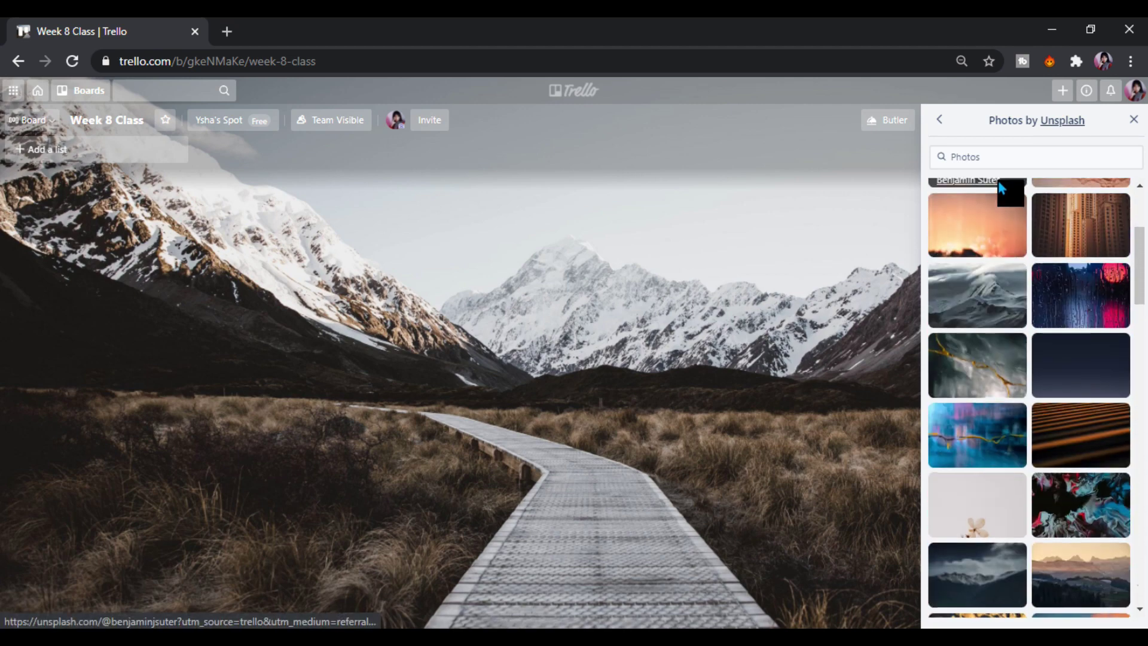
Search the Unsplash background photos for 'trees' and look through the results.
left_click(1004, 166)
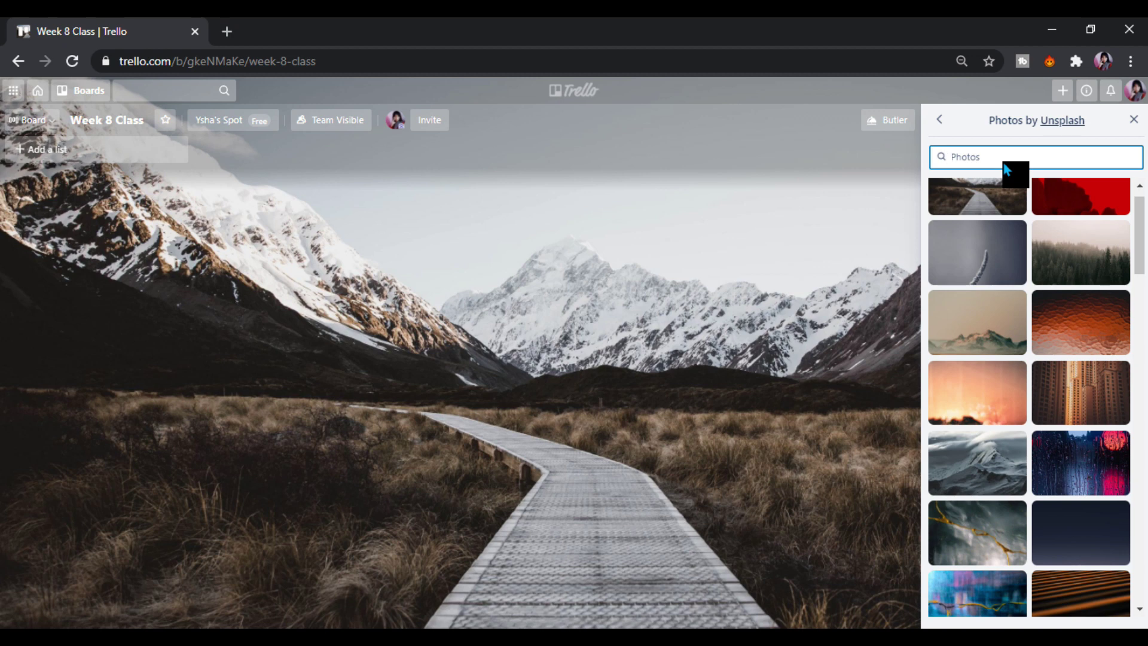
type("trees")
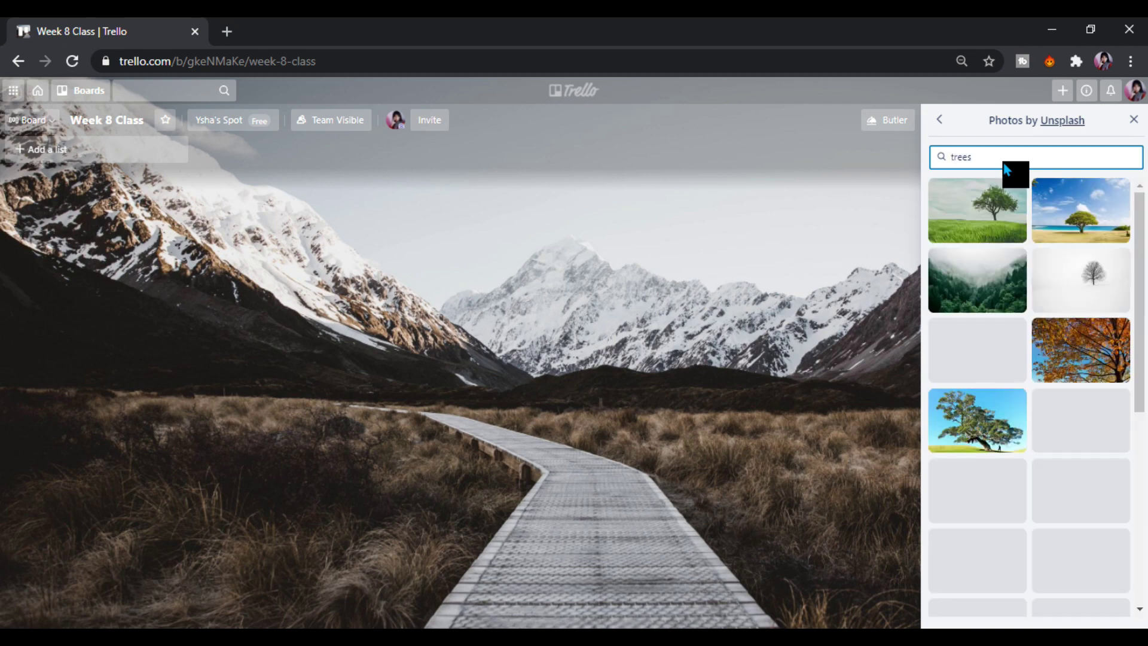
scroll(1013, 256, "down", 2)
scroll(1011, 255, "down", 7)
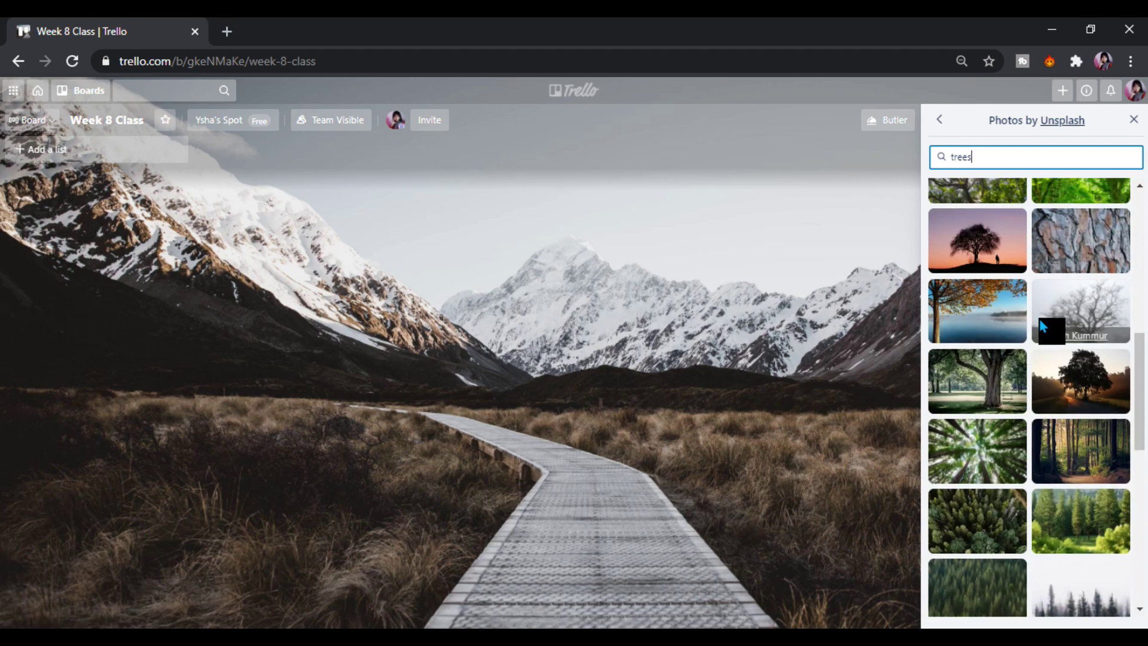
scroll(1039, 319, "down", 5)
scroll(1061, 211, "up", 8)
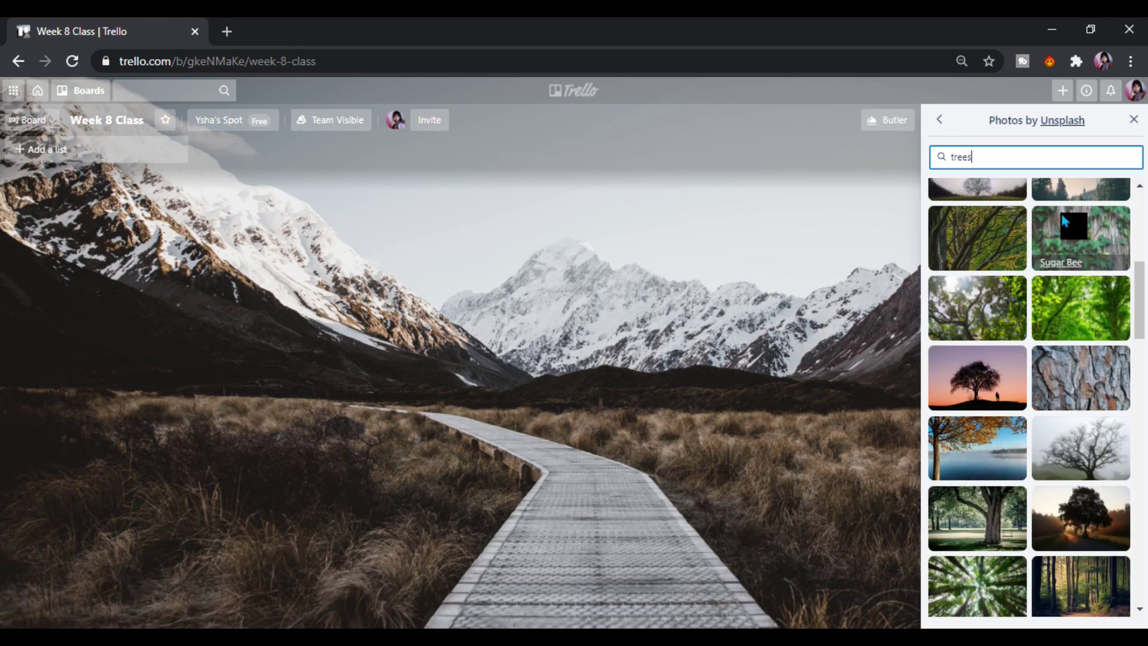
scroll(1062, 216, "up", 3)
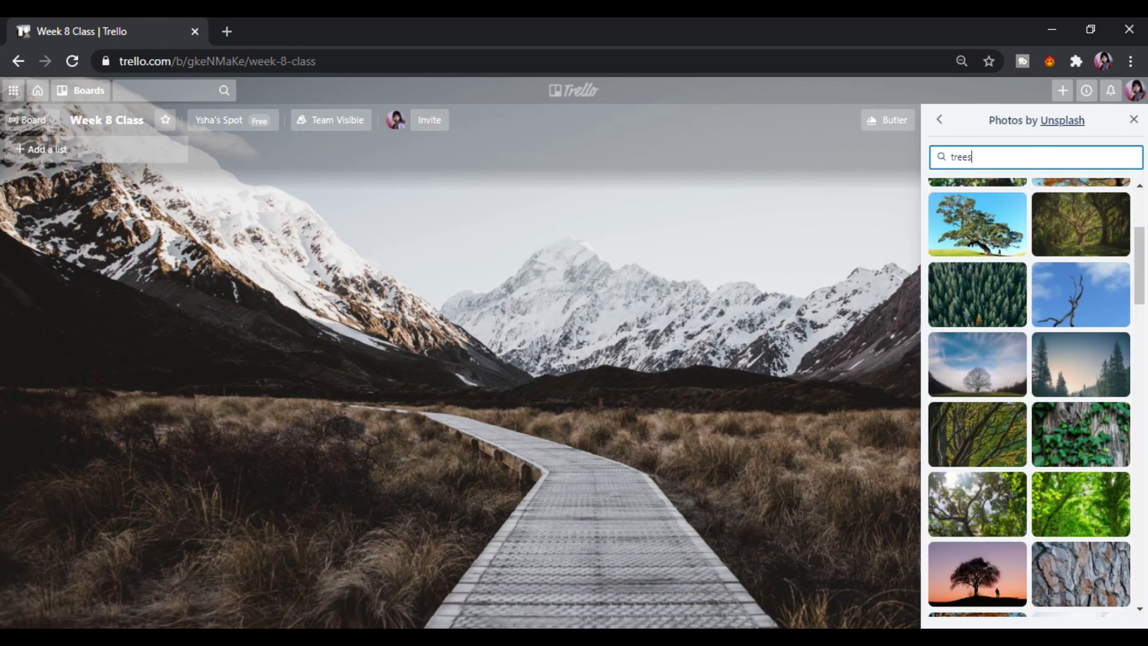
Change the photo search to 'cherry blossom' and browse the results.
left_click(951, 157)
type("che")
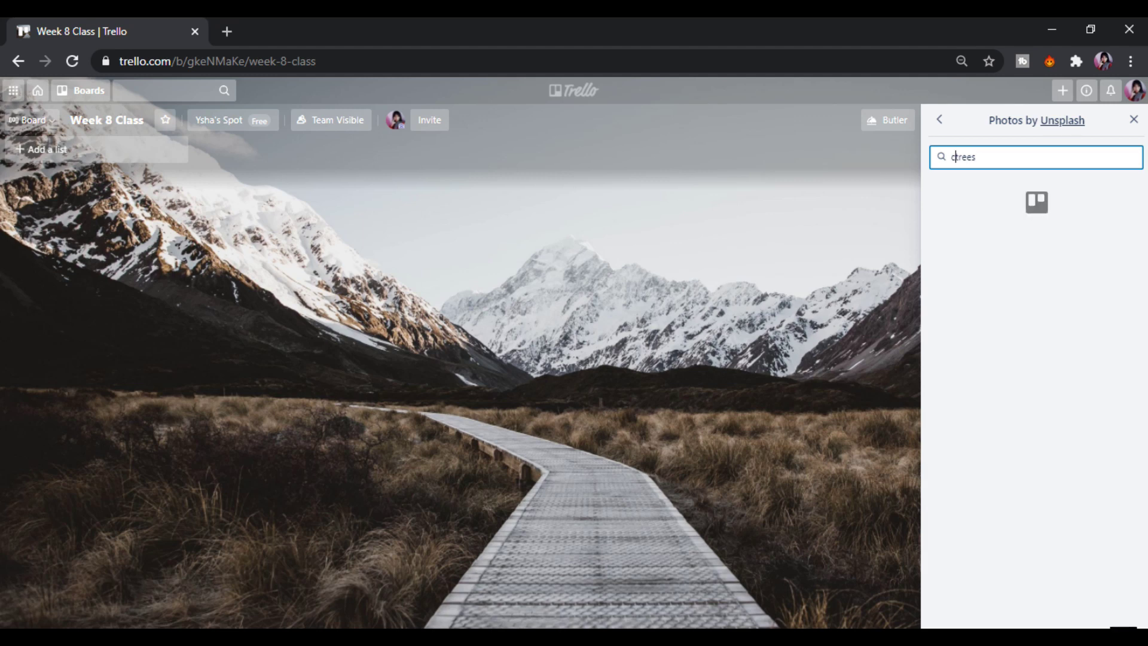
type("rry blossom")
key("BackSpace")
type("m")
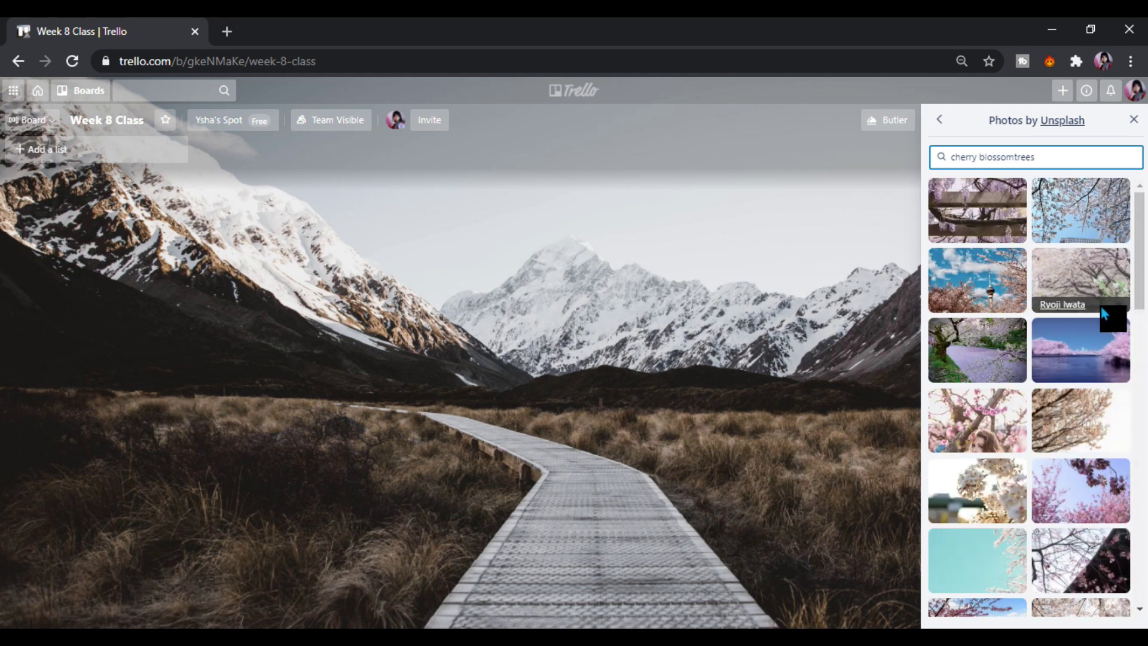
scroll(1090, 298, "down", 5)
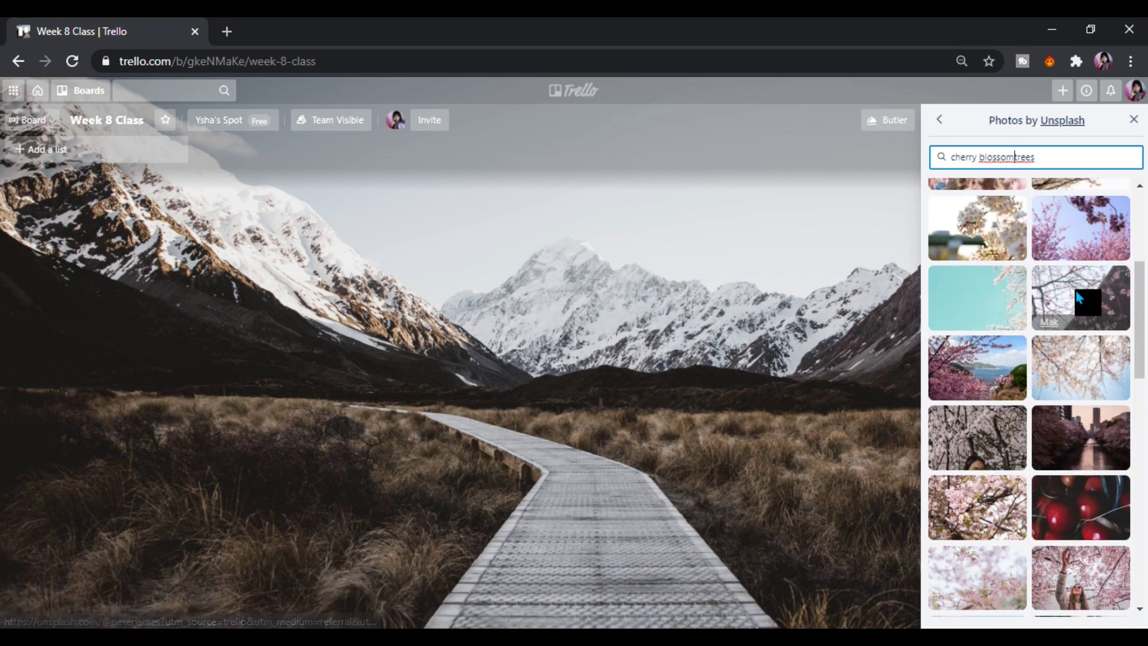
scroll(1075, 292, "down", 6)
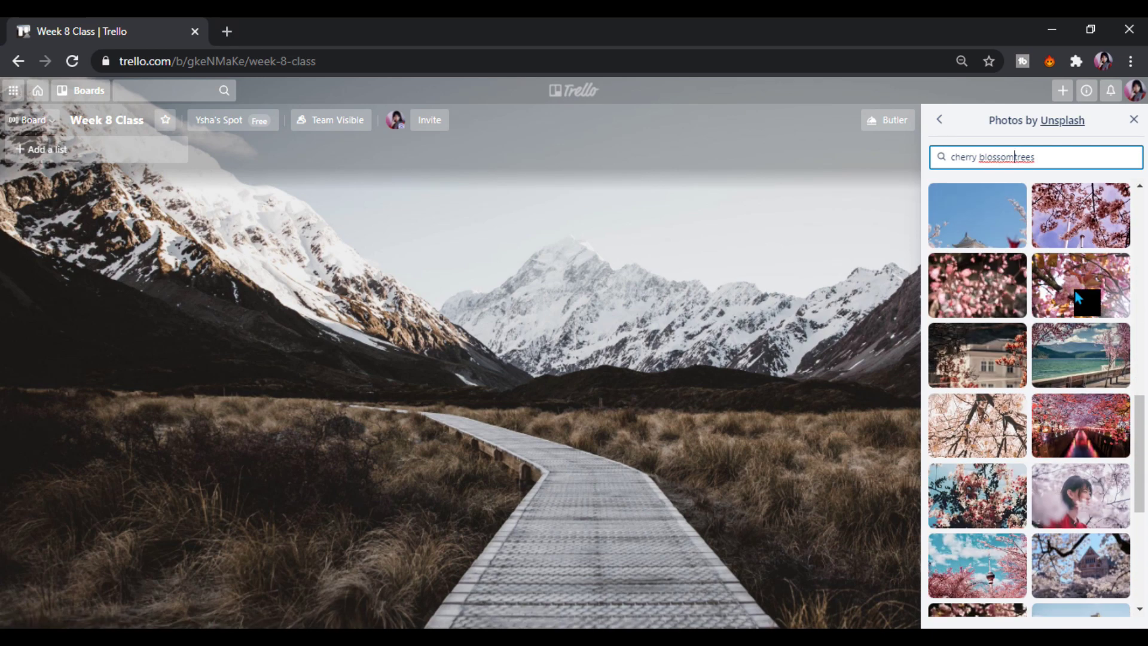
scroll(1074, 289, "down", 3)
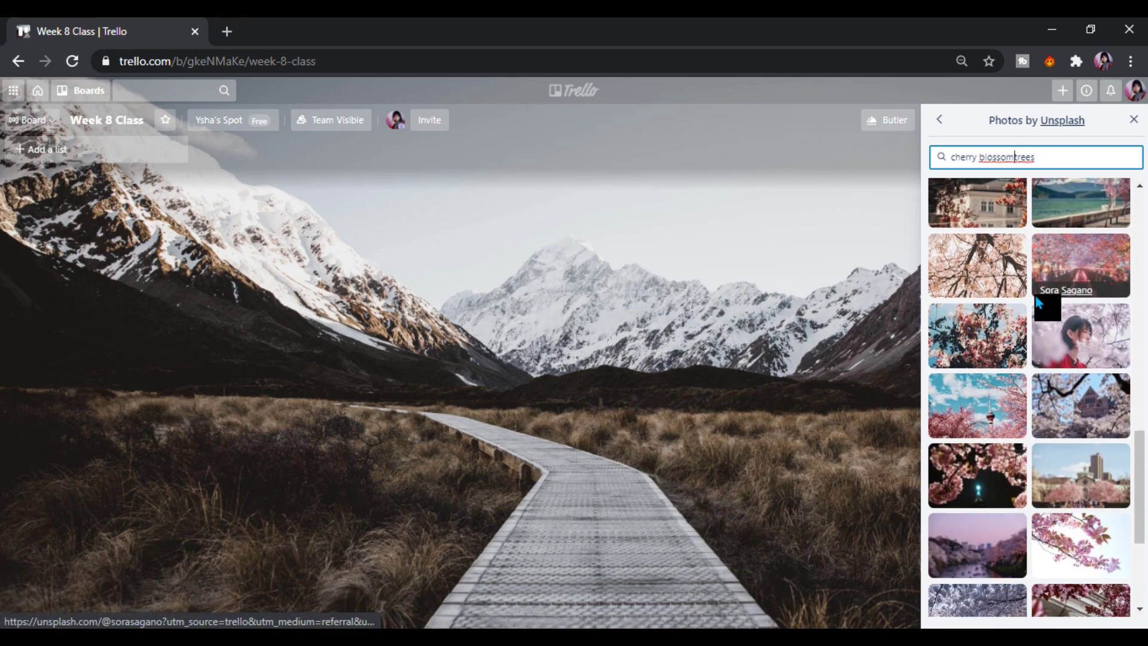
scroll(1031, 323, "down", 2)
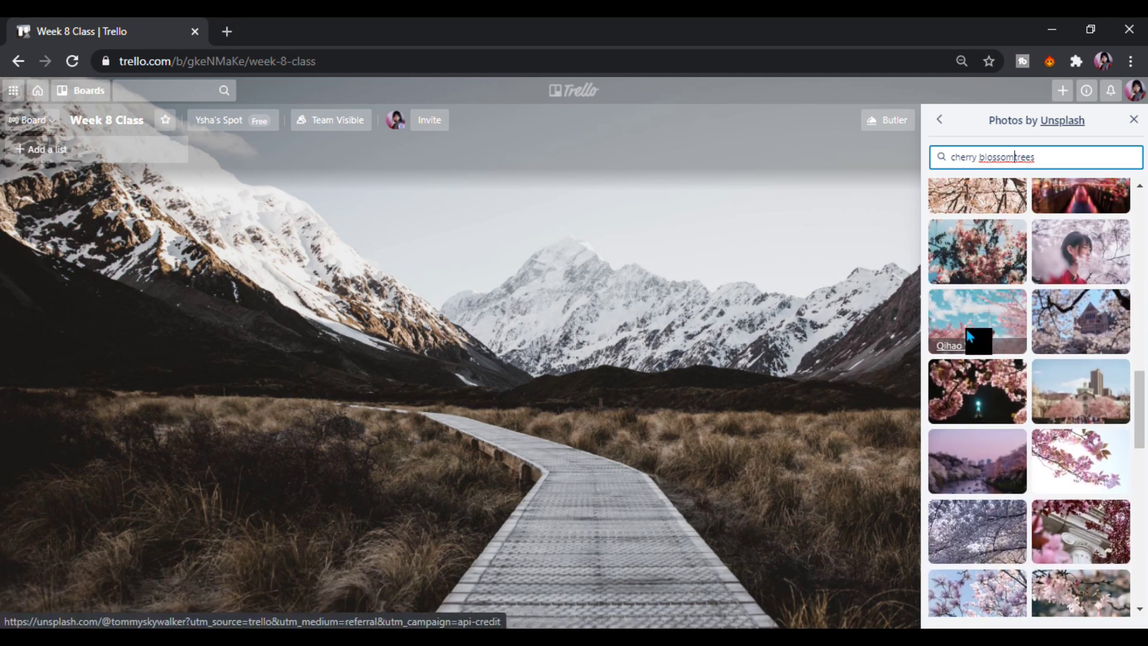
Apply the tower-among-cherry-blossoms photo as the board background and close the panel.
left_click(960, 324)
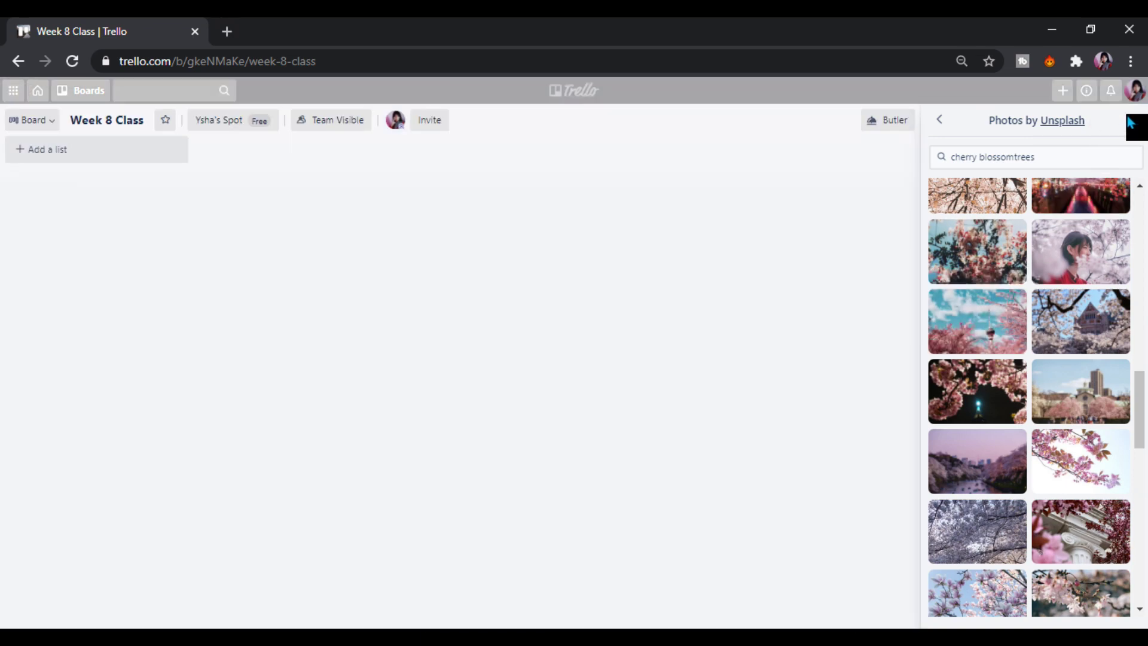
left_click(941, 122)
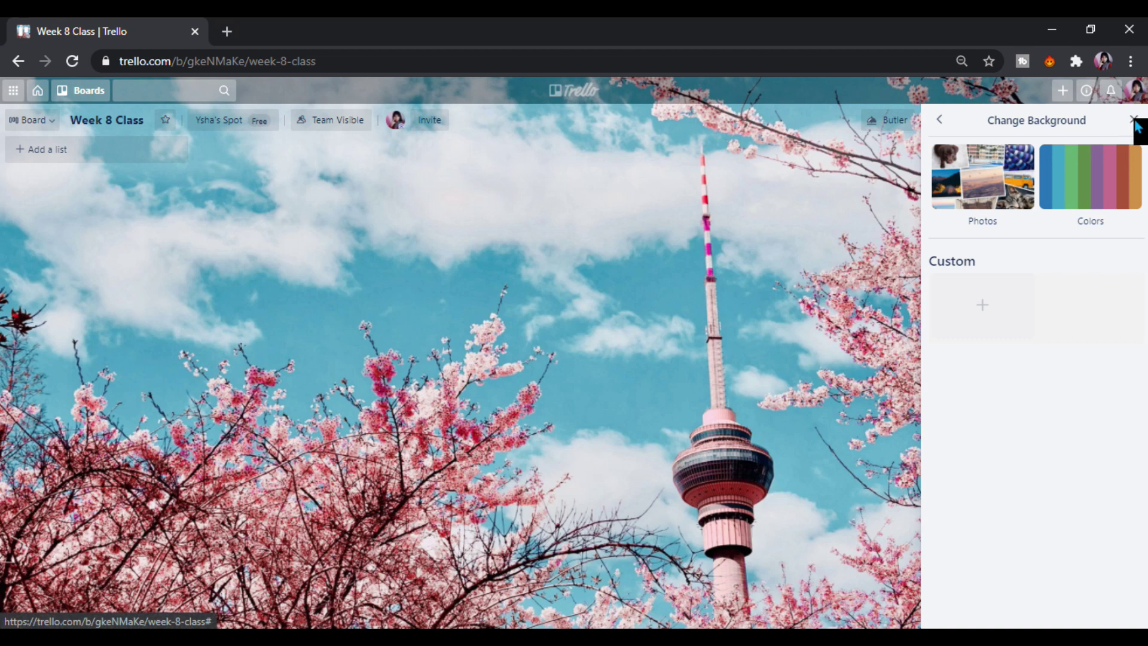
left_click(1134, 120)
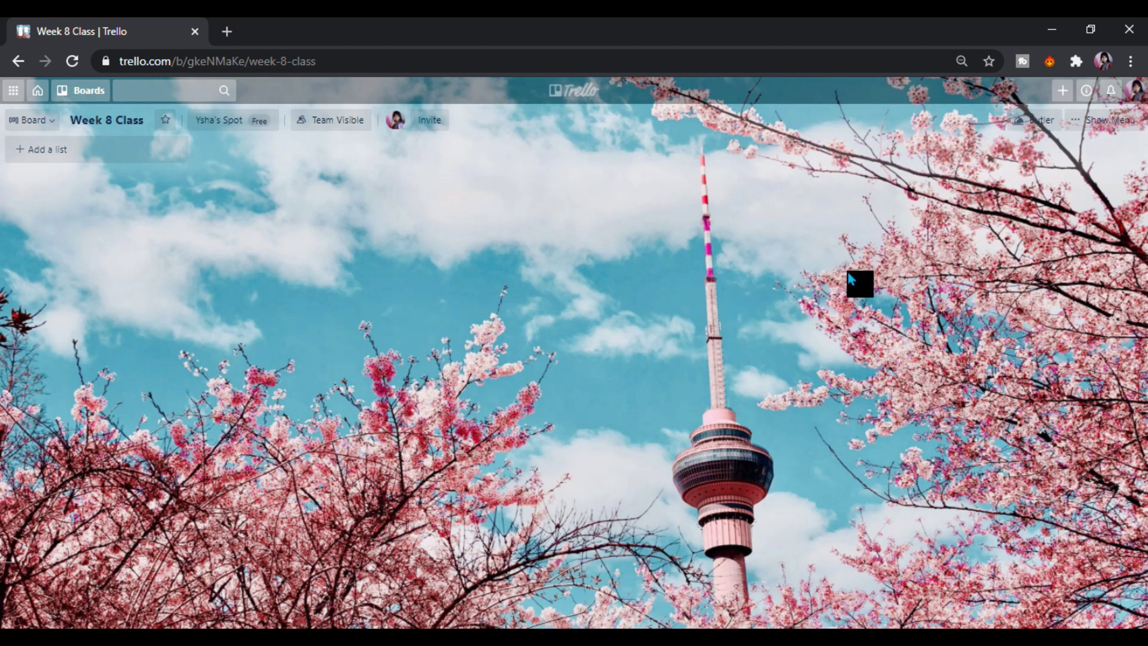
left_click(1127, 116)
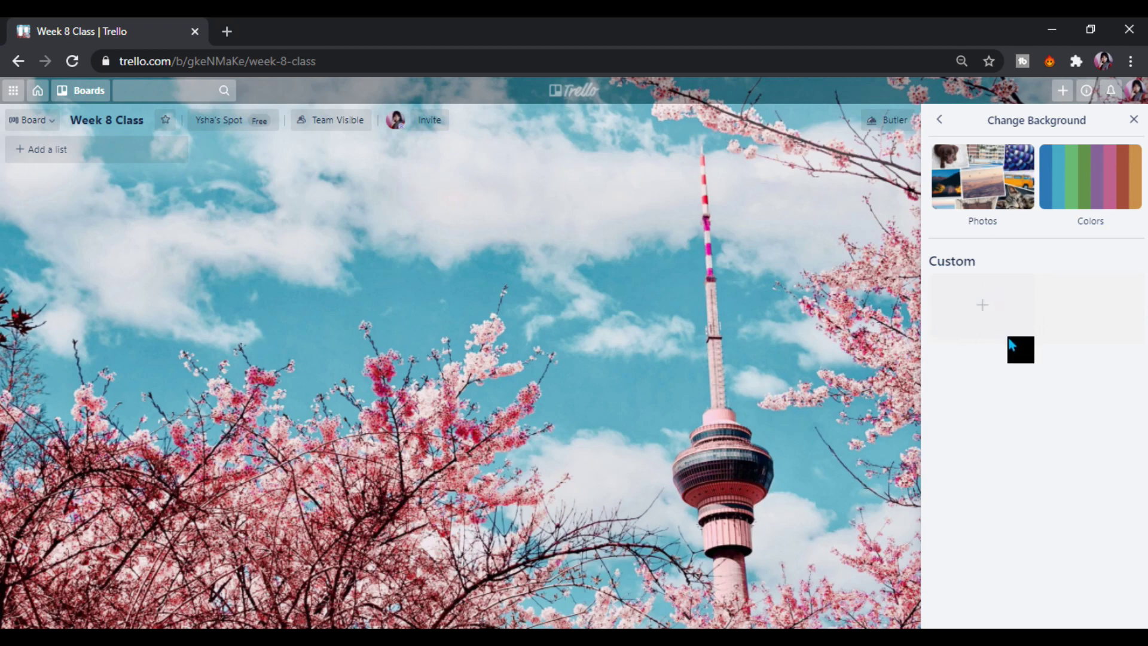
left_click(1134, 120)
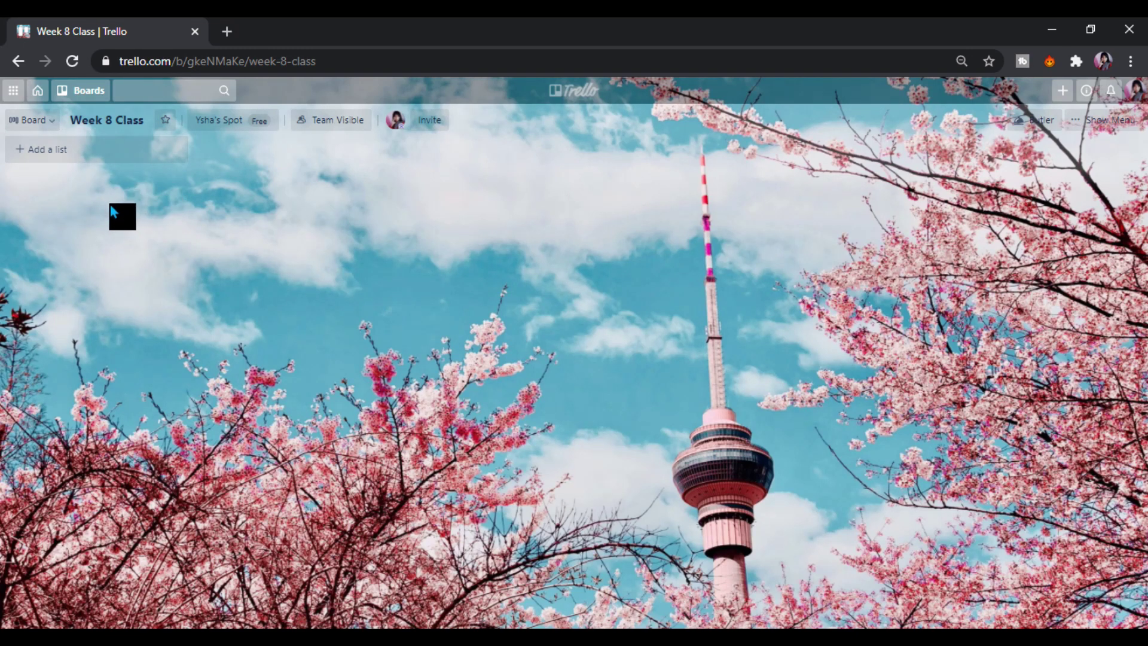
Add a list named 'Monday' to the board.
left_click(67, 155)
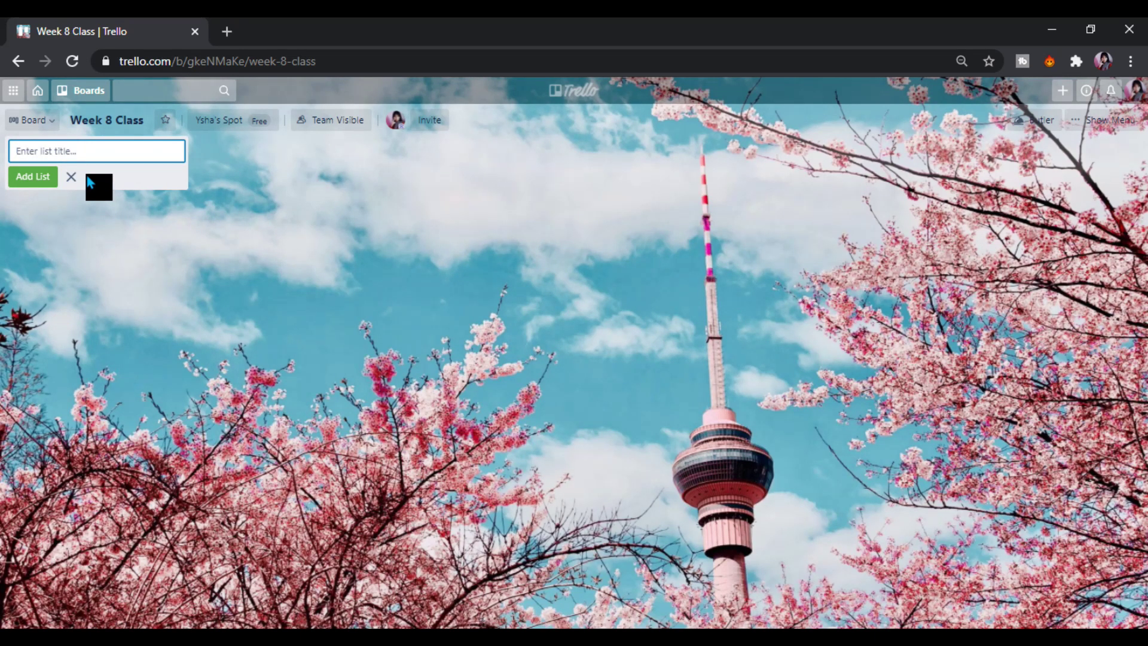
type("Monday")
key("Return")
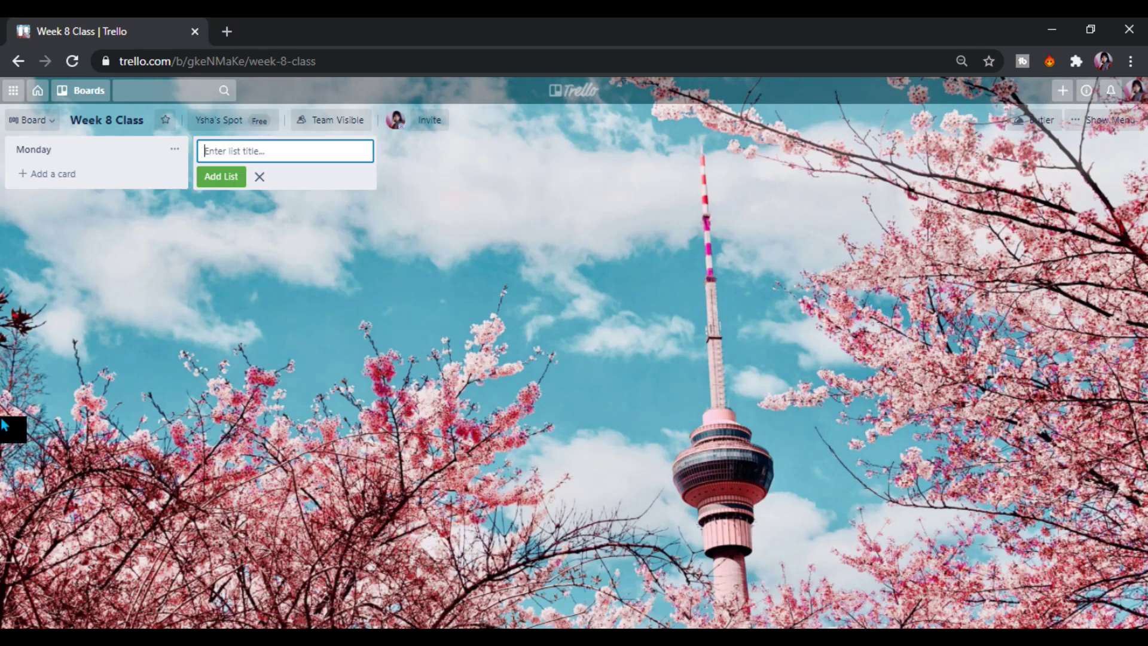
Add 'Earth Science' and 'Oral Communication' cards to Monday, then open Earth Science.
left_click(52, 173)
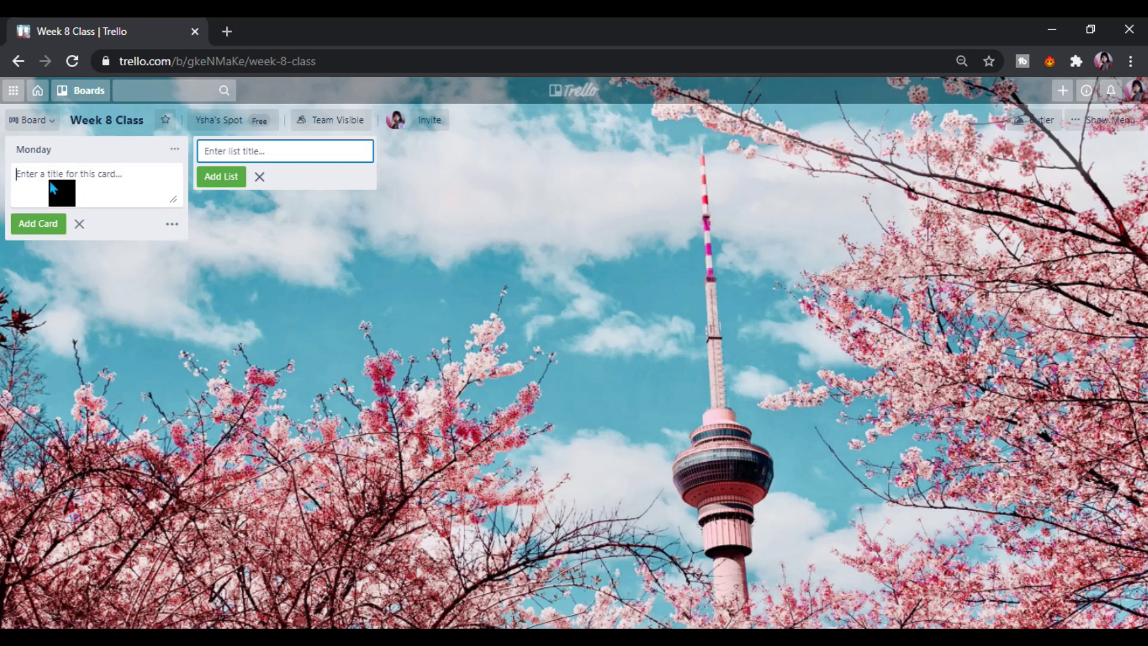
type("Earth Science")
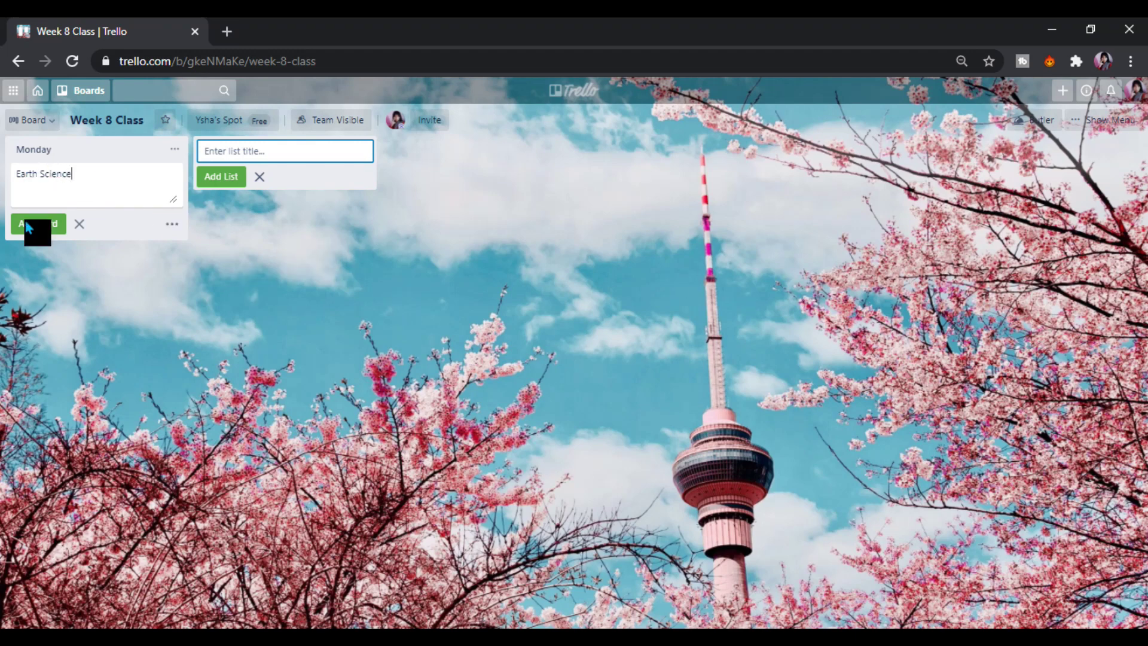
left_click(37, 225)
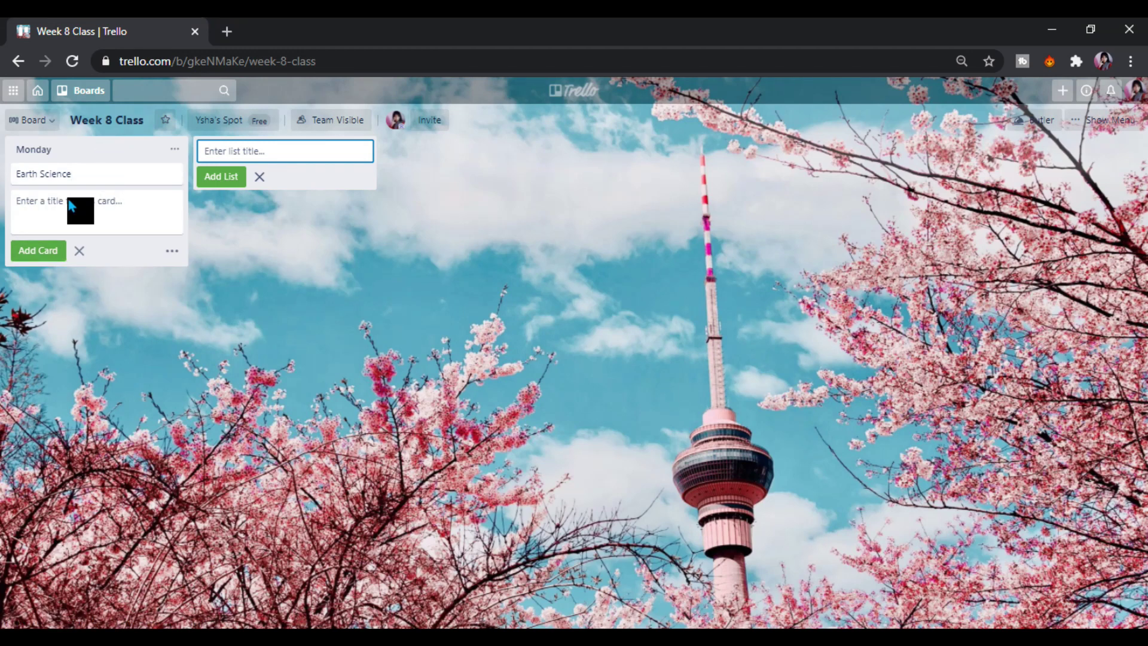
type("Oral Com")
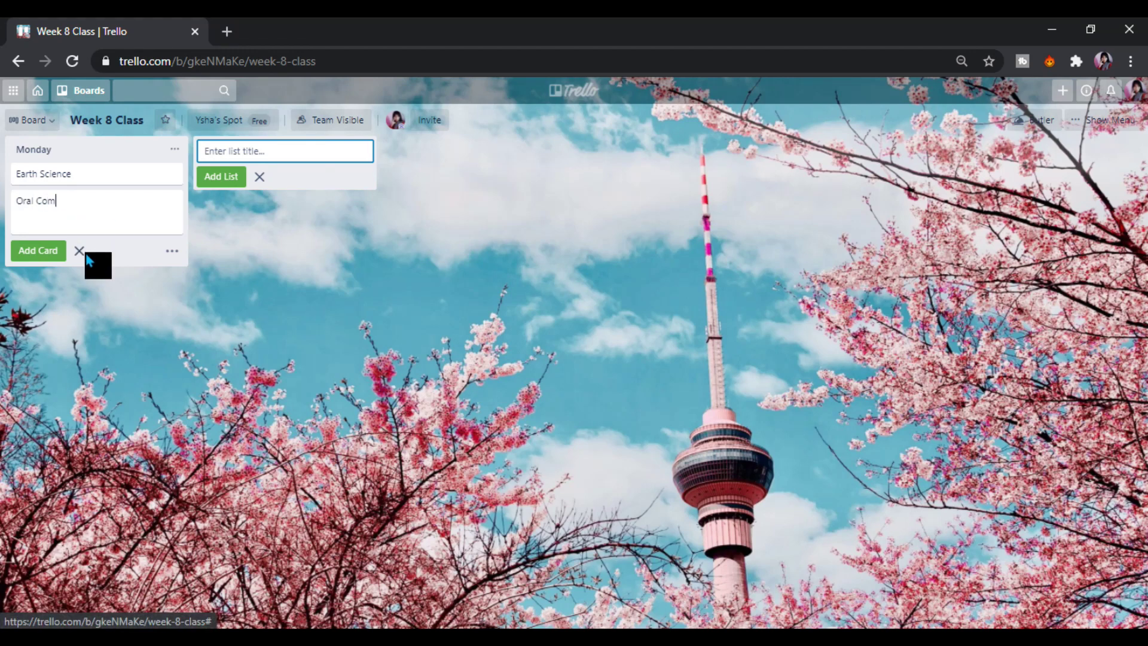
type("munication")
key("Return")
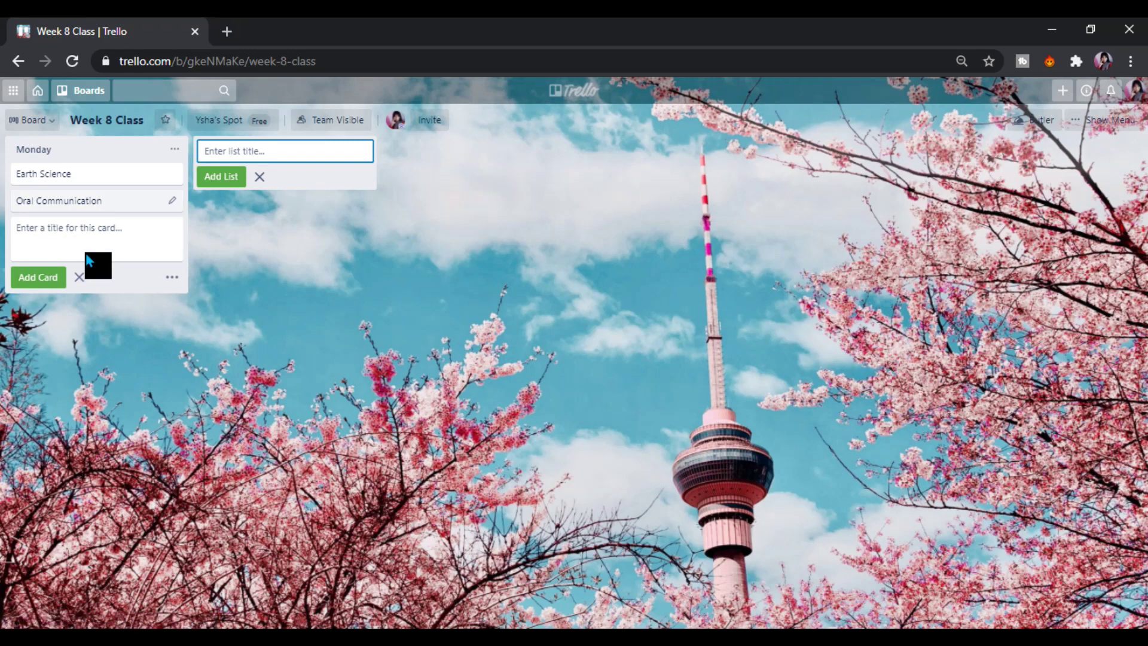
left_click(109, 173)
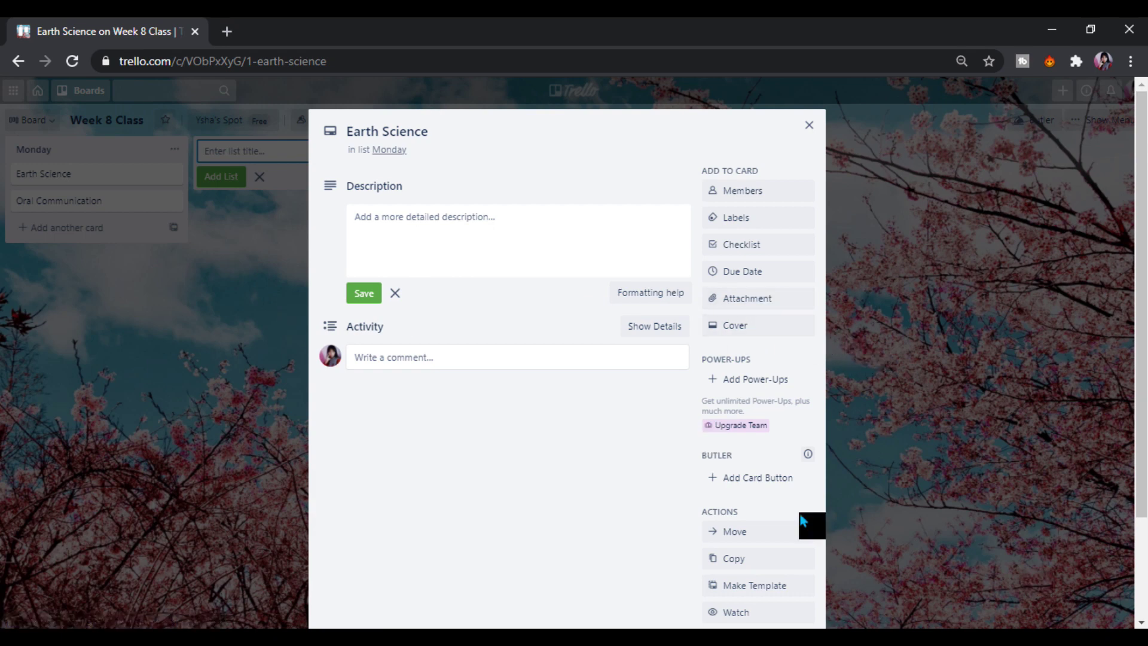
Give the Earth Science card a pink cover set to full card size.
left_click(754, 332)
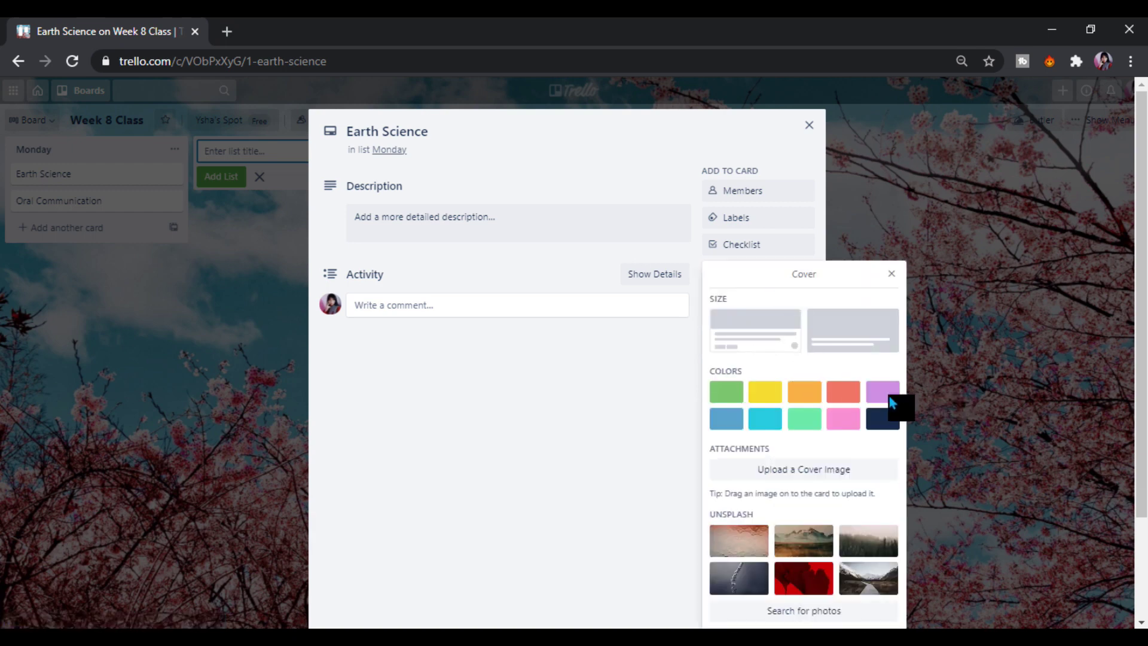
left_click(847, 417)
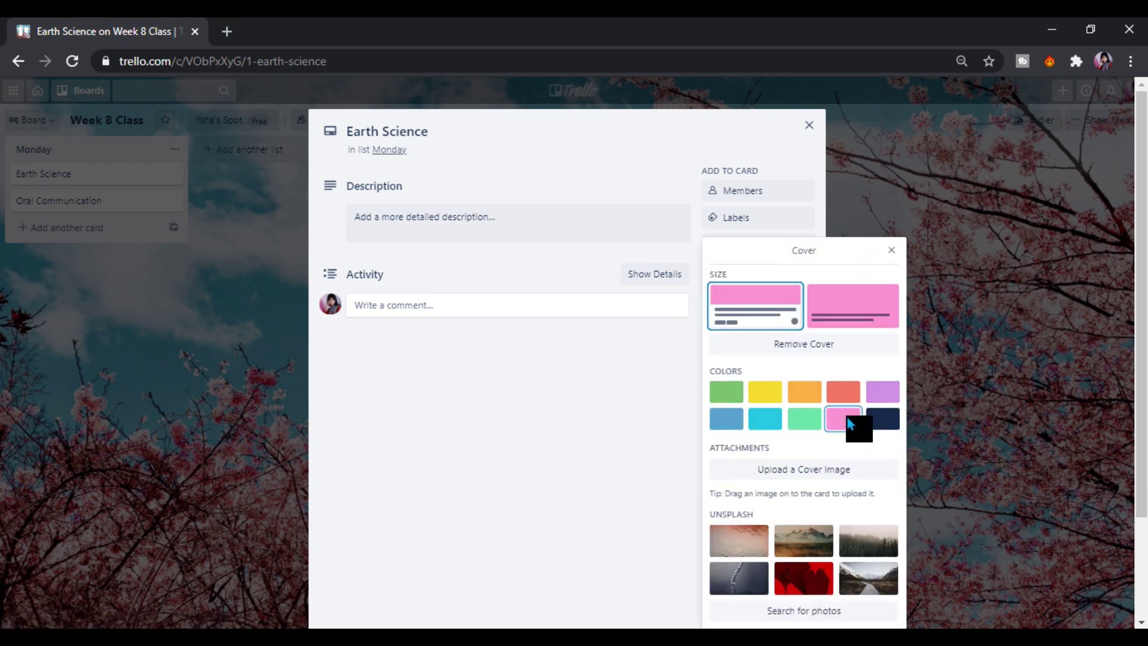
left_click(830, 316)
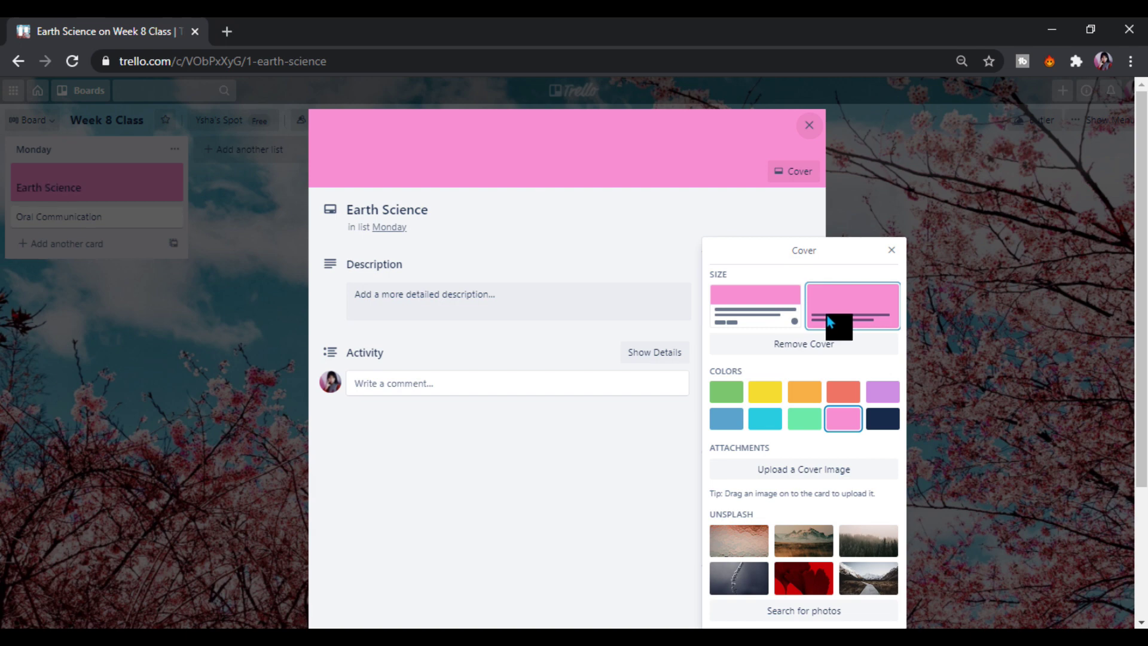
left_click(735, 308)
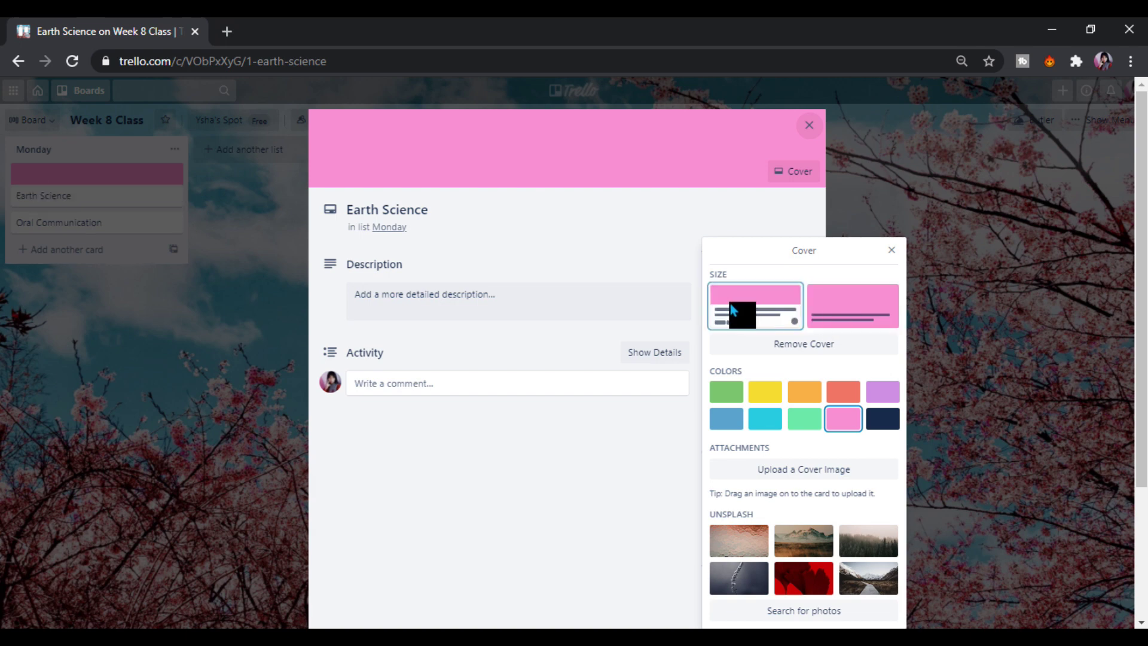
left_click(831, 318)
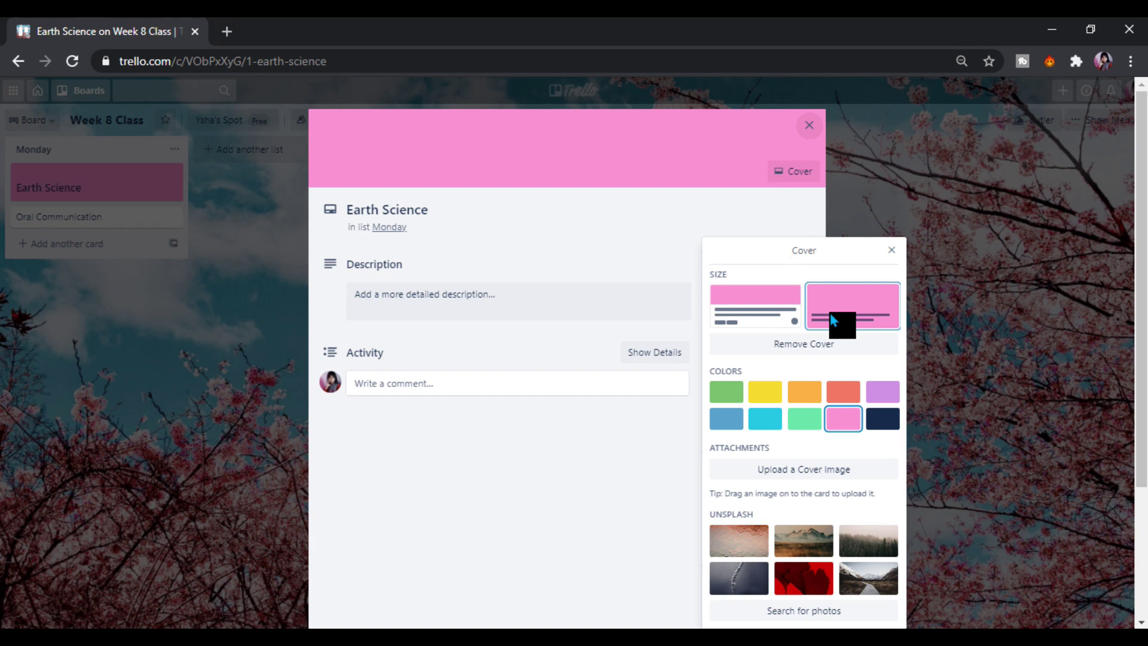
left_click(891, 251)
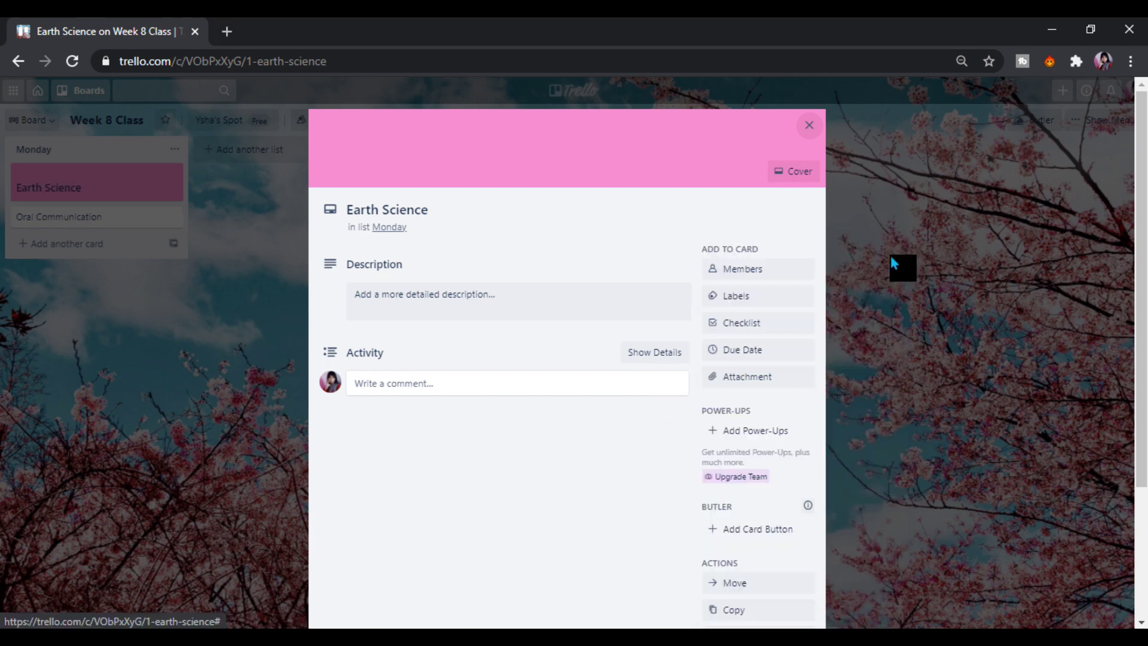
Give the Oral Communication card a full-size green cover and close it.
left_click(810, 136)
left_click(152, 223)
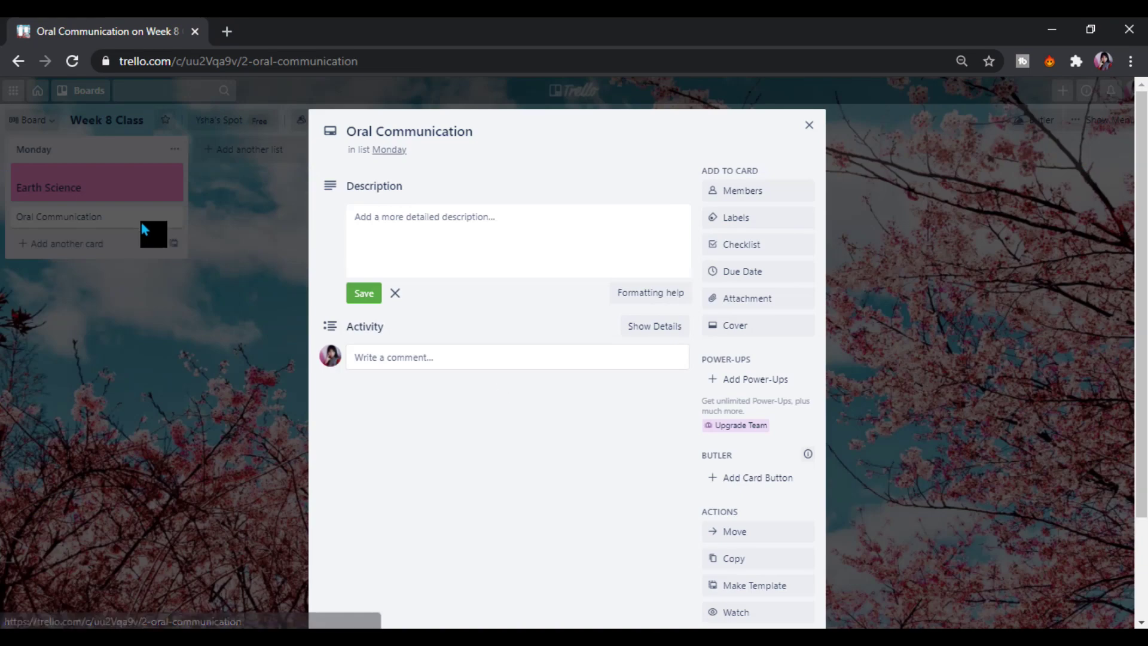
left_click(768, 324)
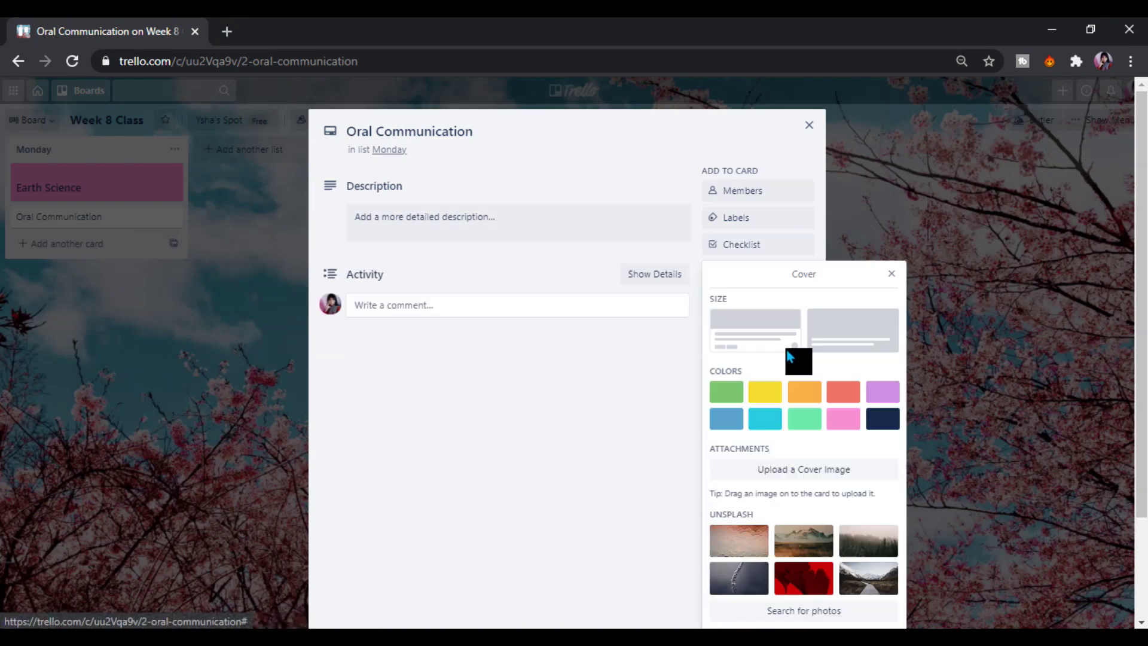
left_click(805, 419)
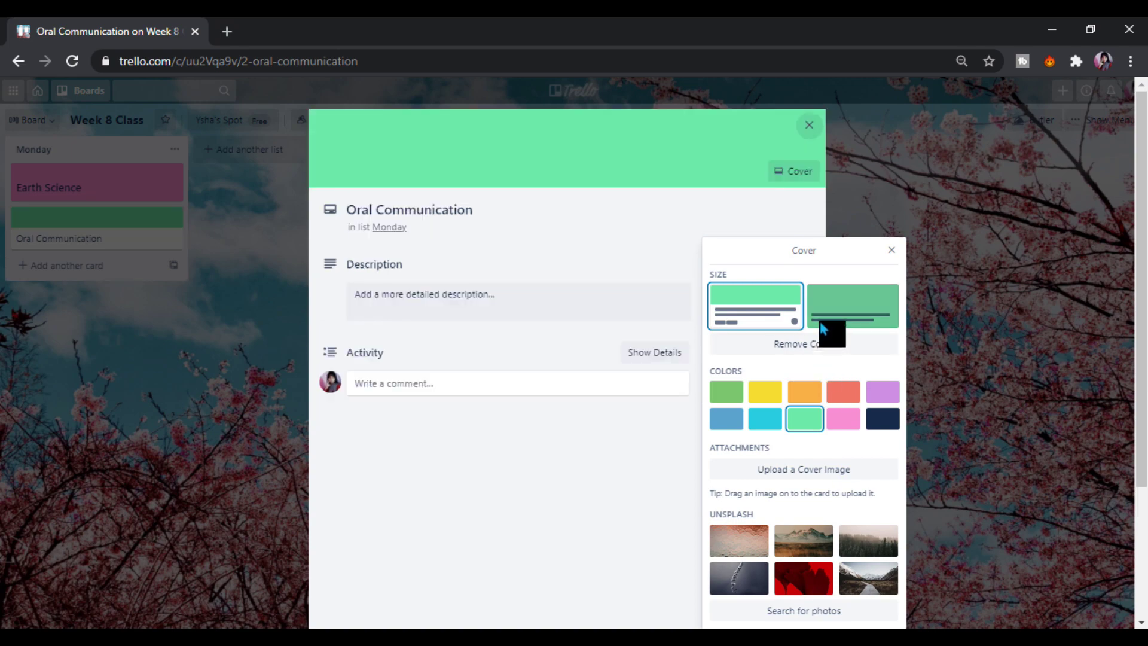
left_click(819, 321)
left_click(891, 249)
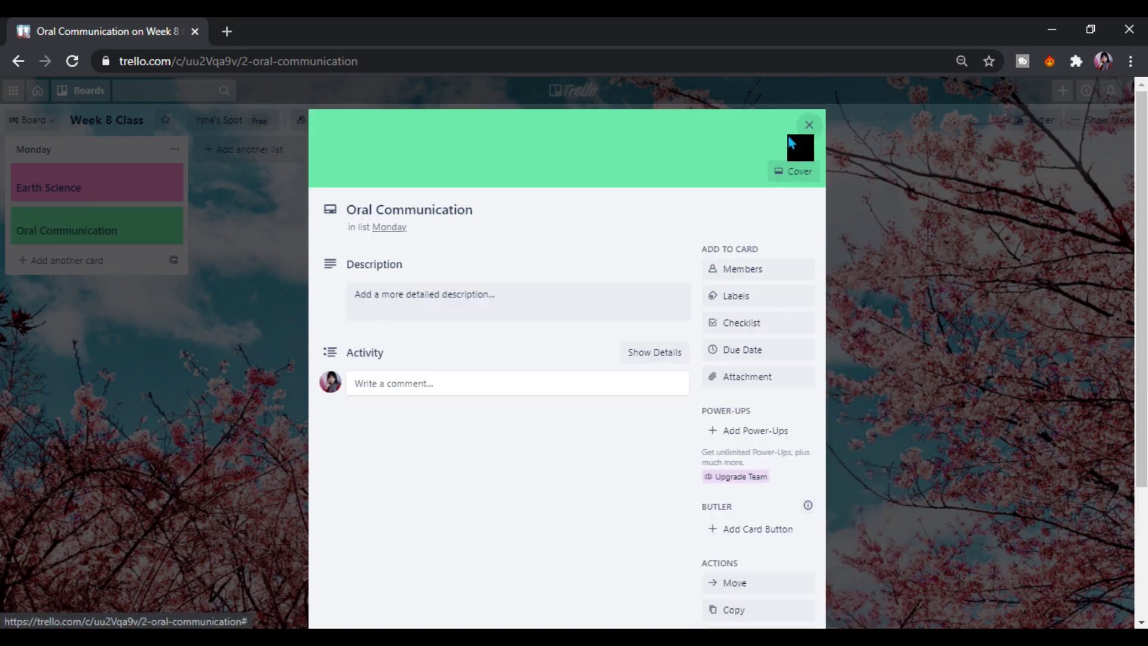
left_click(794, 134)
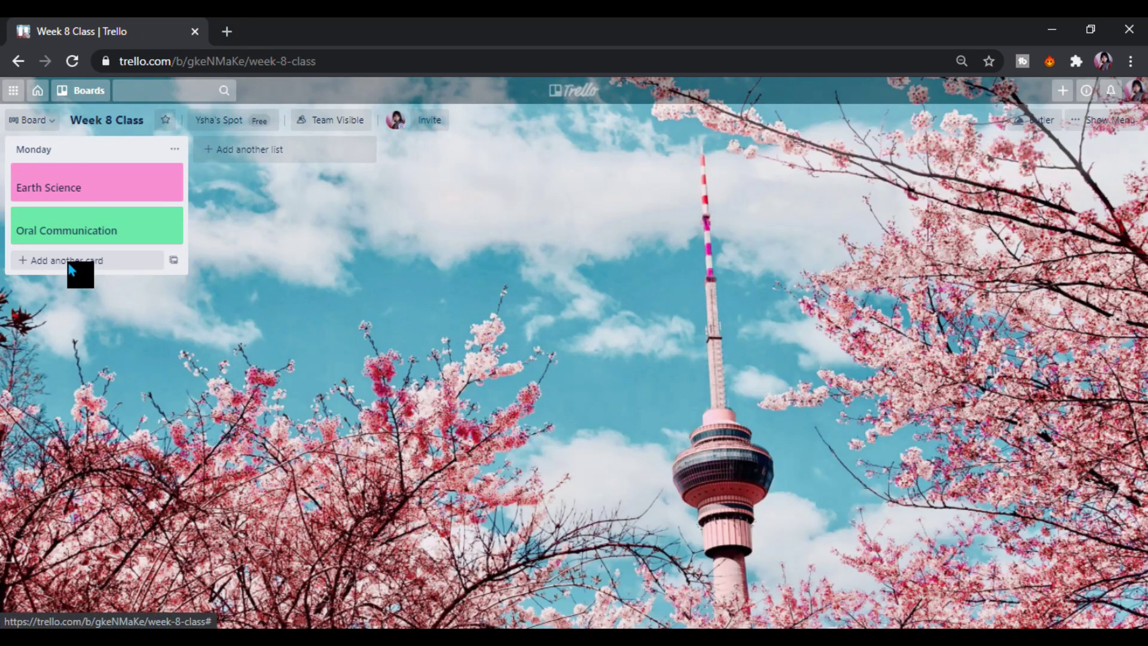
Add a purple label and a new cyan 'Soil' label to the Earth Science card.
left_click(139, 189)
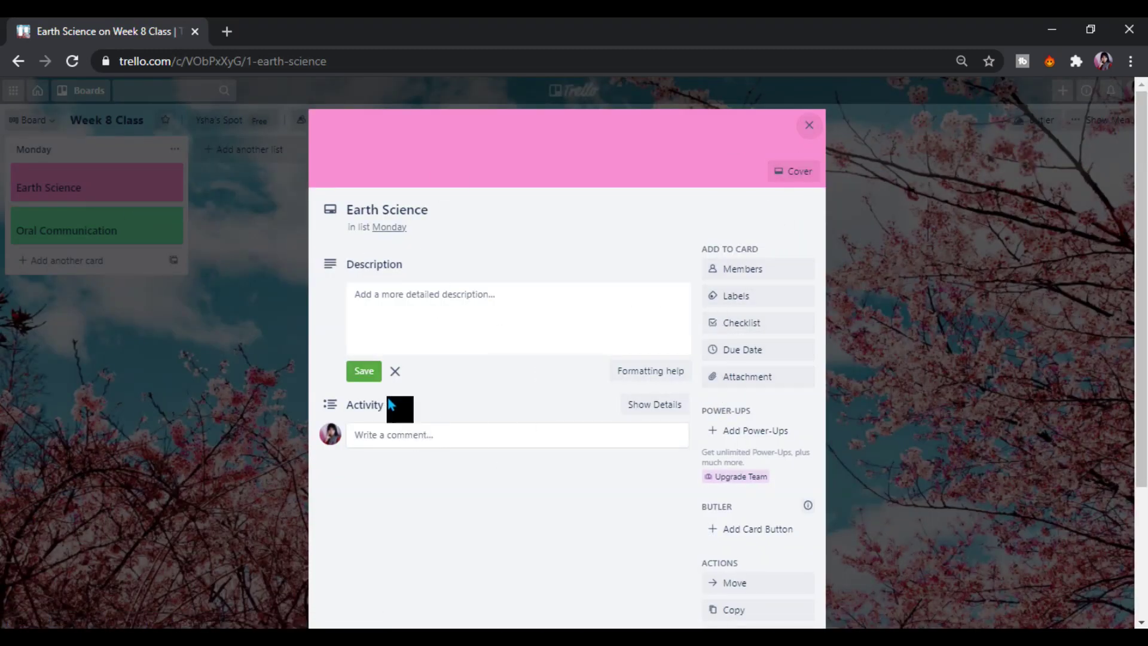
left_click(756, 299)
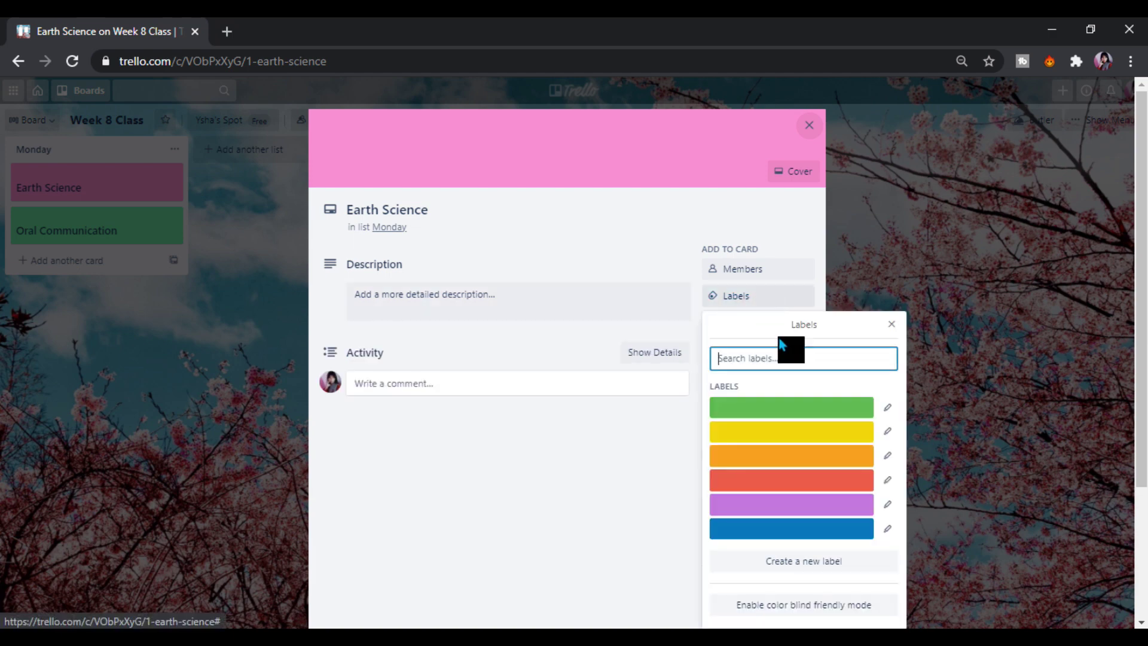
left_click(778, 506)
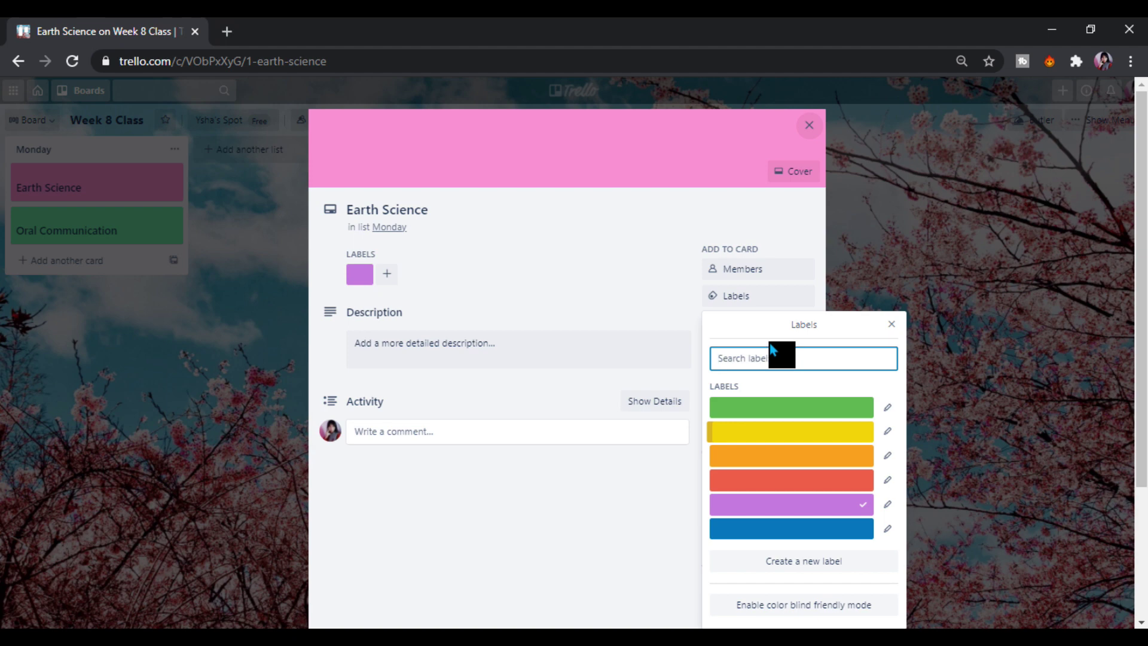
type("Soil")
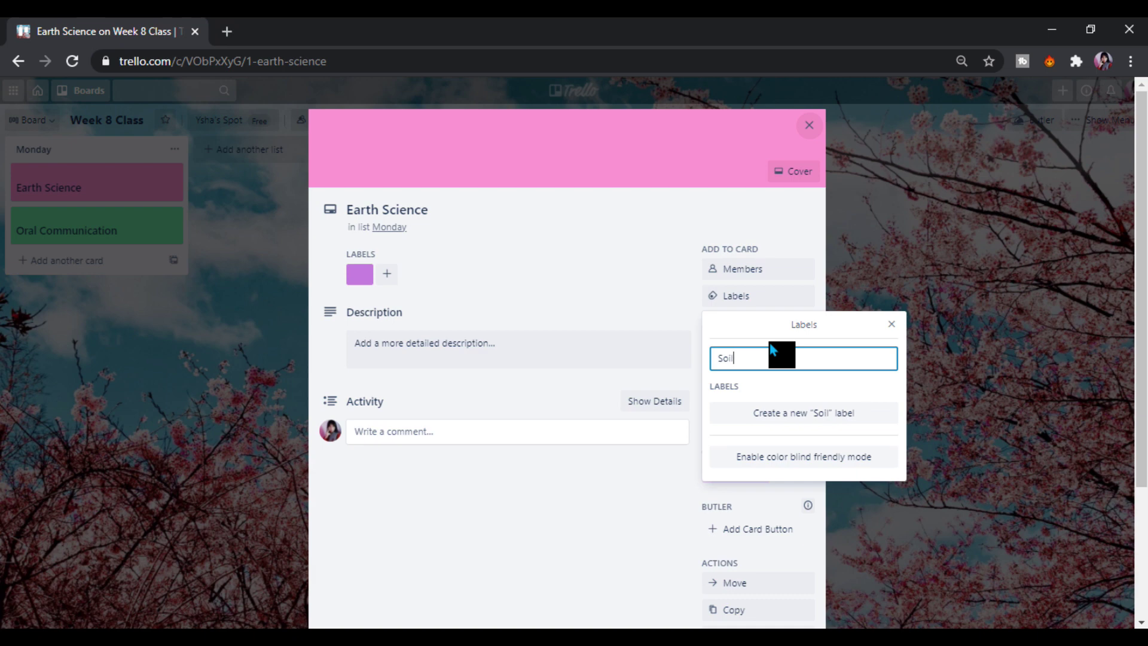
key("Return")
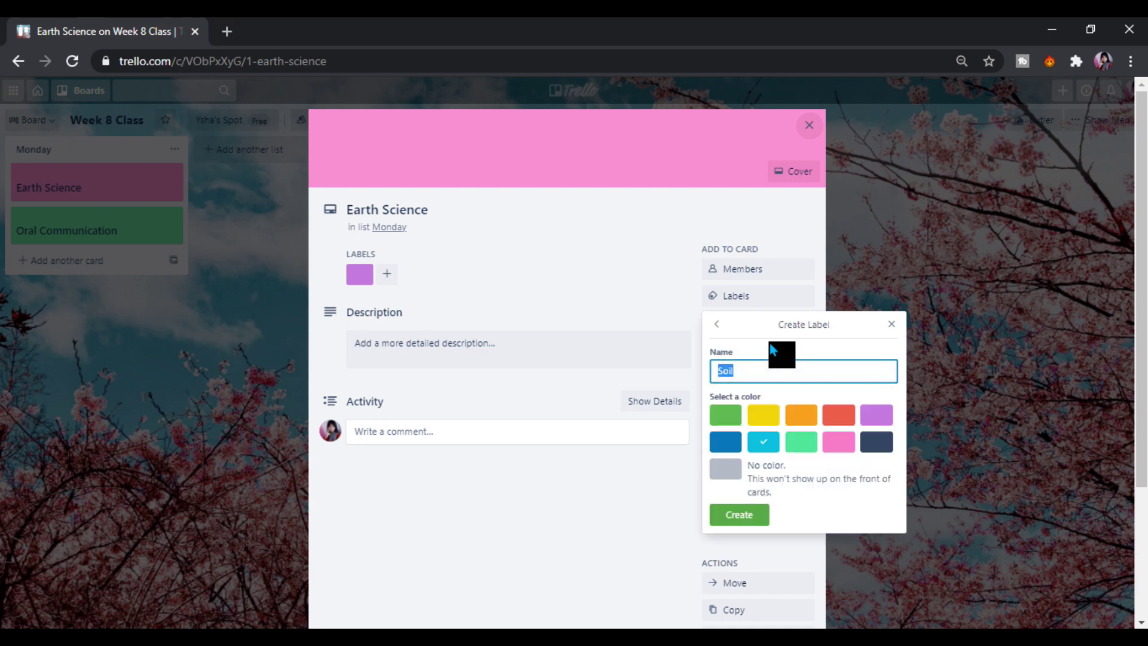
left_click(755, 525)
left_click(358, 278)
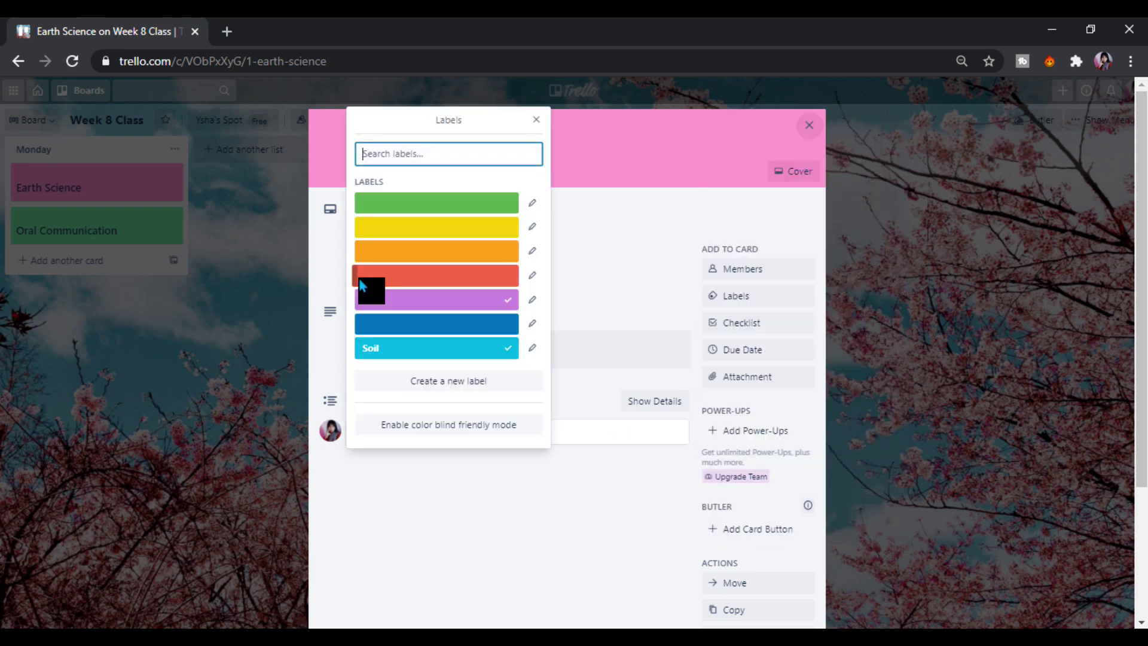
Change the Earth Science pink cover to sit above the title.
left_click(709, 282)
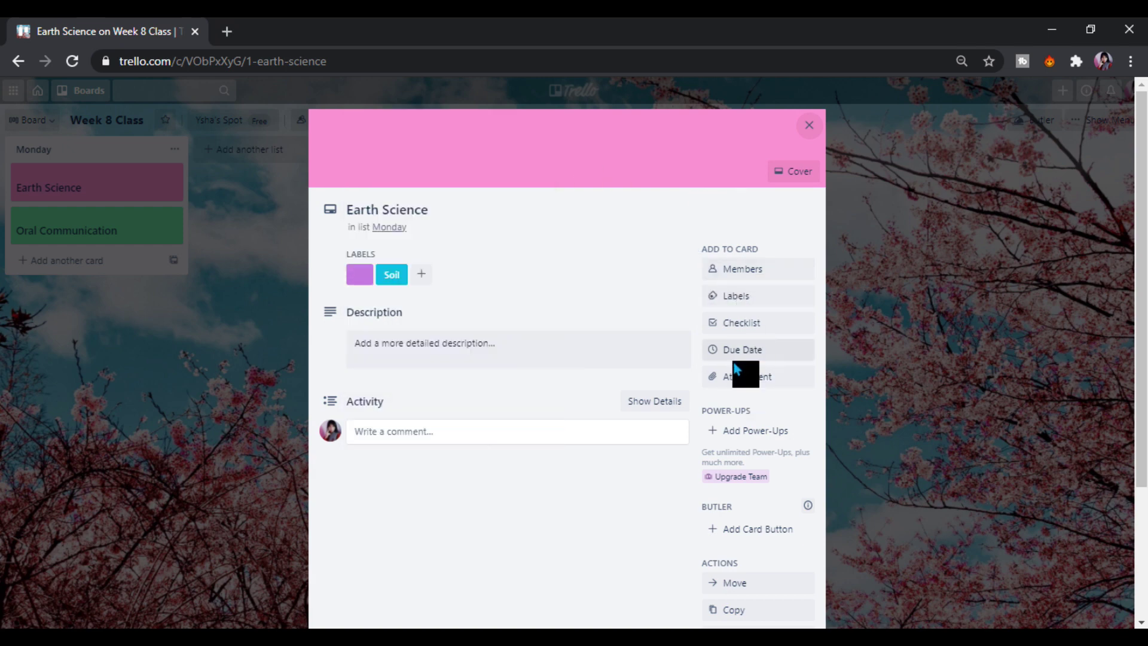
scroll(741, 463, "down", 1)
scroll(741, 453, "down", 2)
scroll(697, 235, "up", 3)
left_click(801, 171)
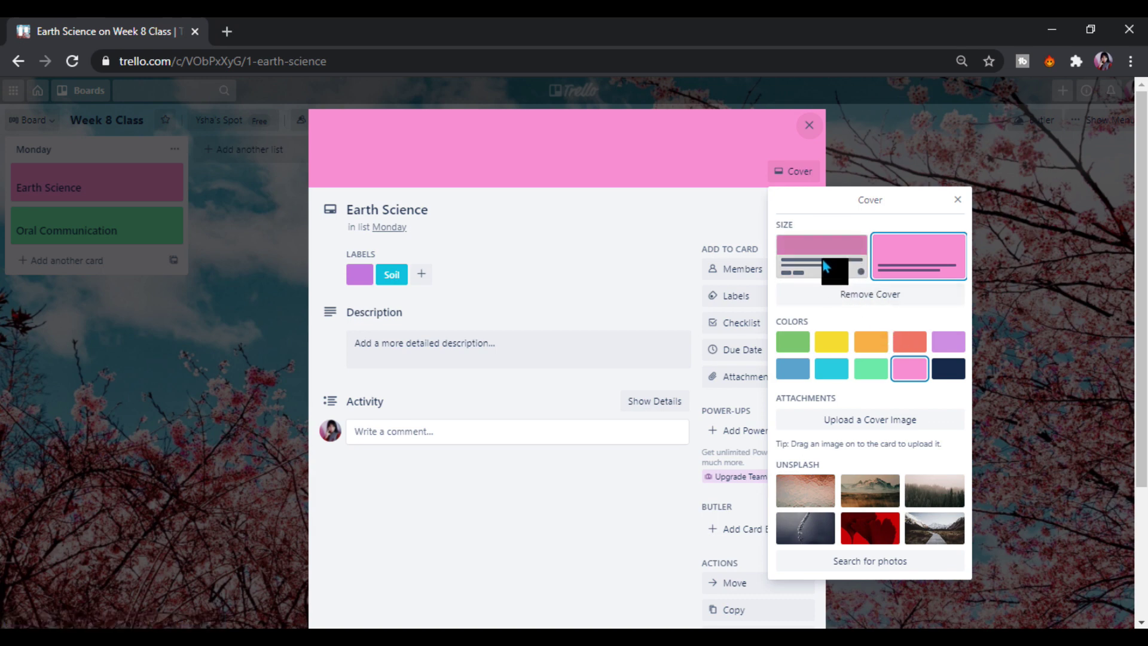
left_click(822, 259)
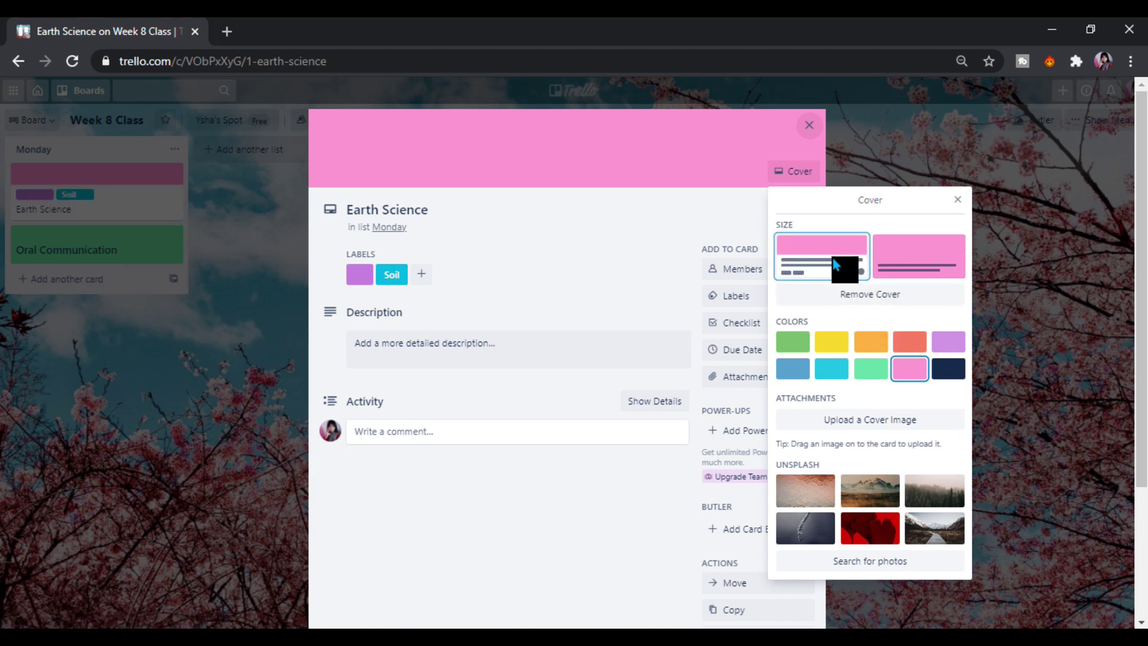
Replace the unnamed purple label with a new purple 'Water resources' label.
left_click(363, 281)
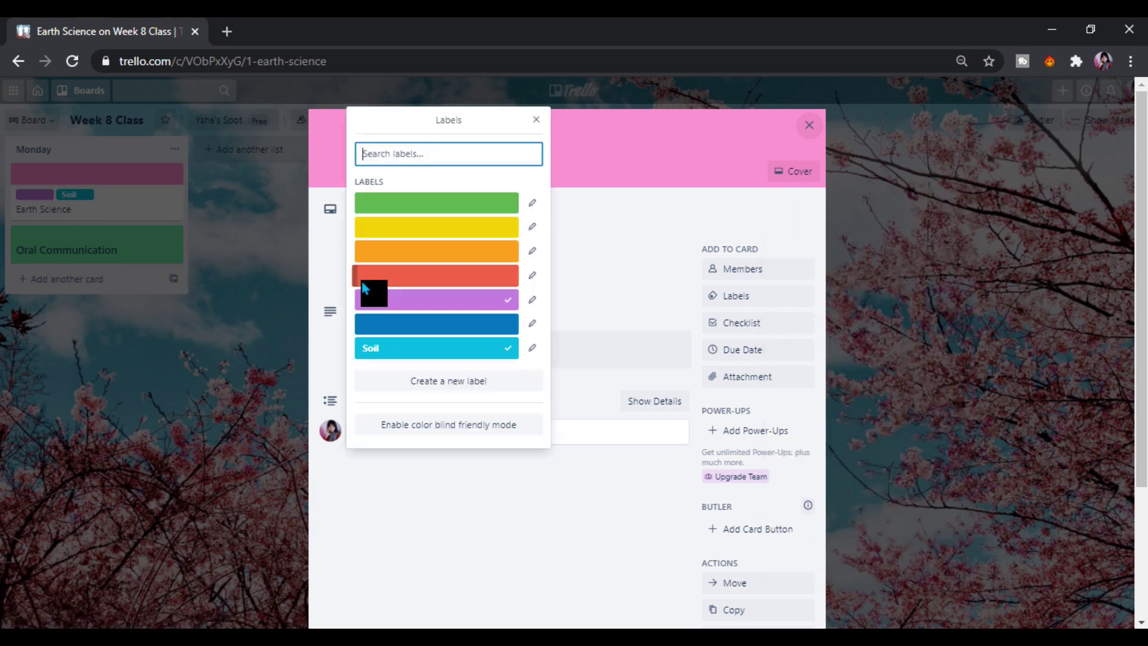
left_click(390, 306)
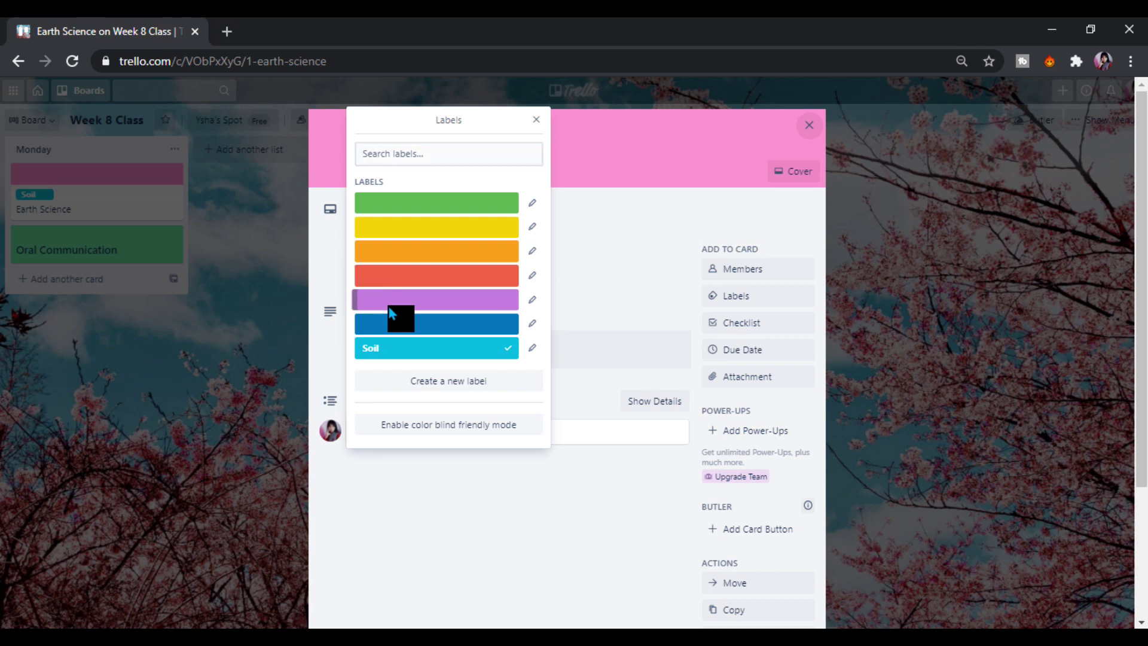
left_click(432, 157)
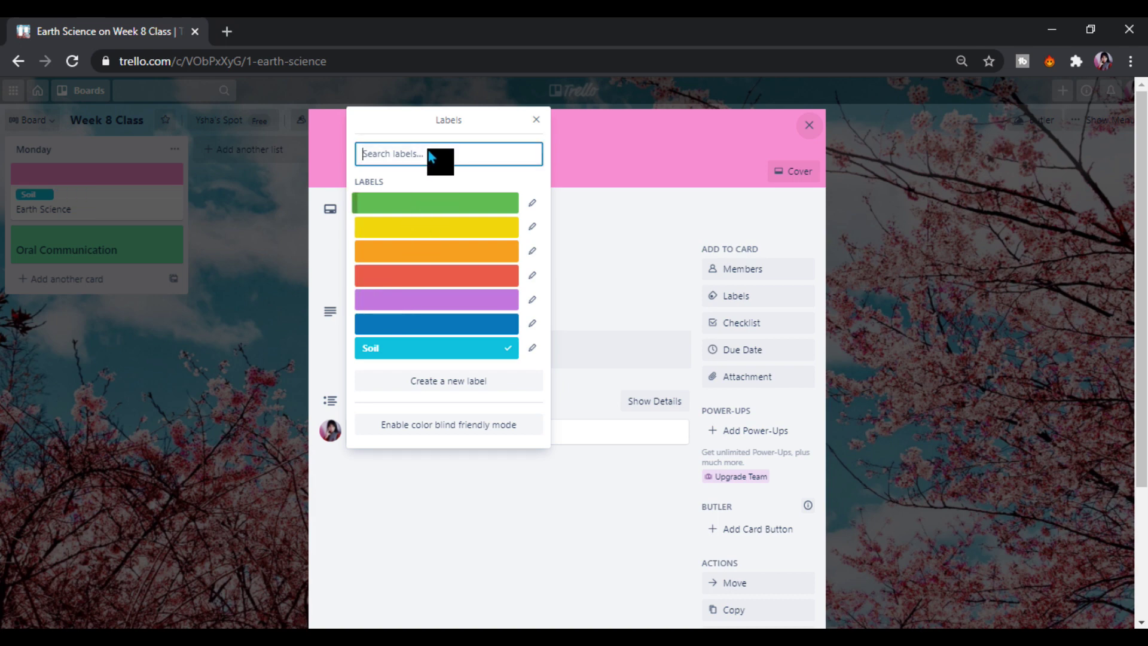
type("Water res")
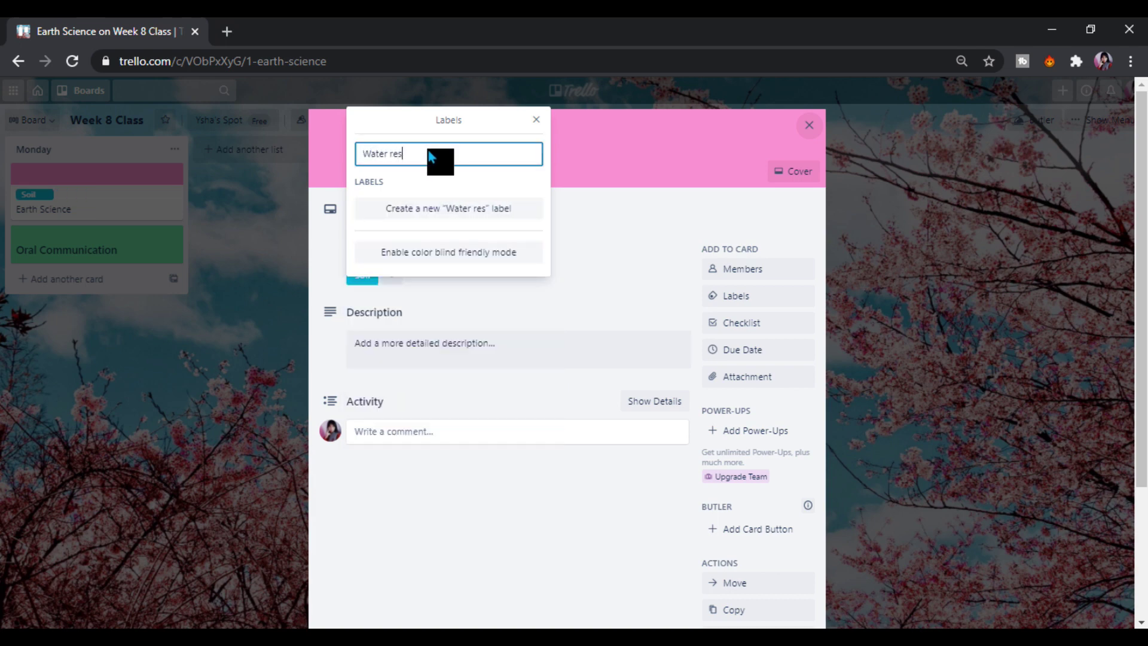
type("ources")
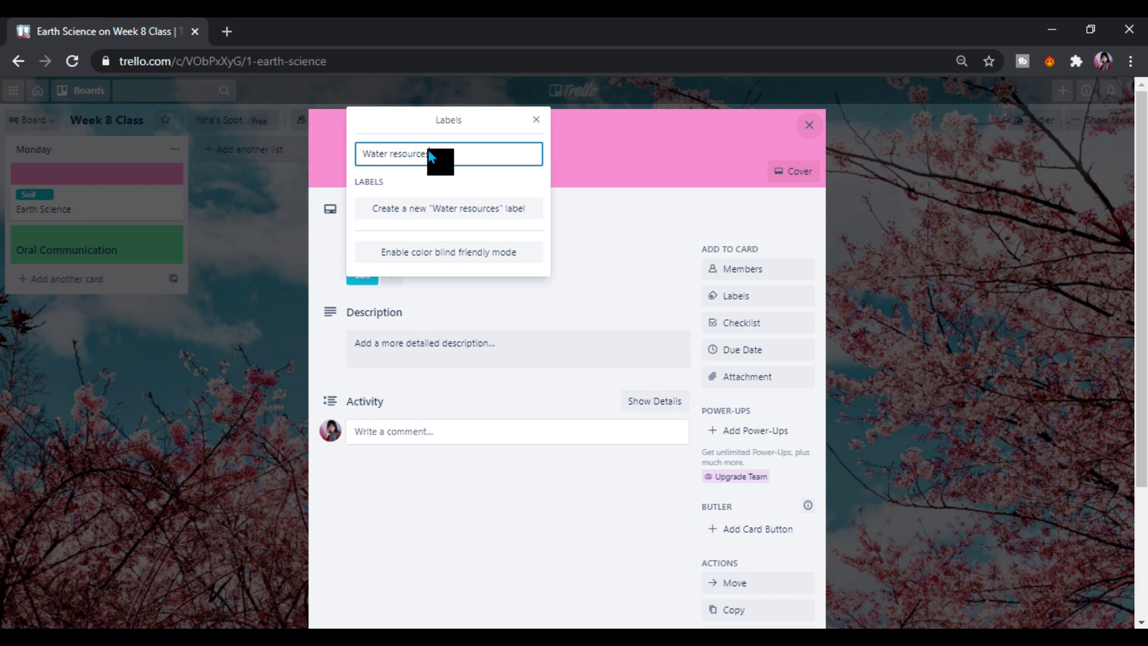
key("Return")
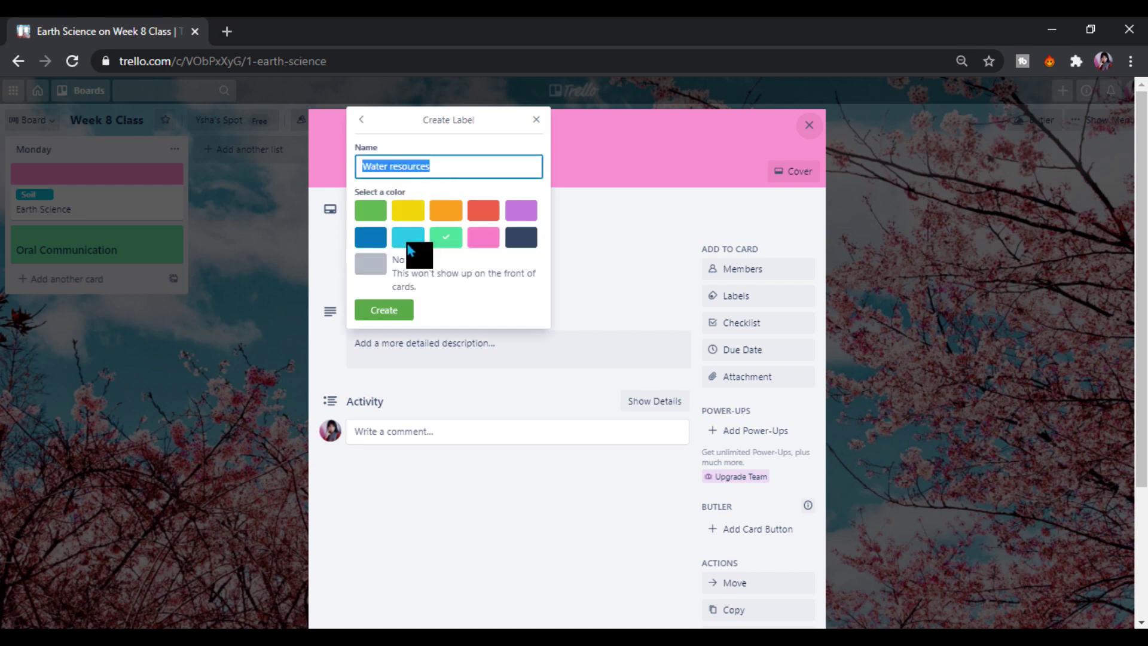
left_click(521, 210)
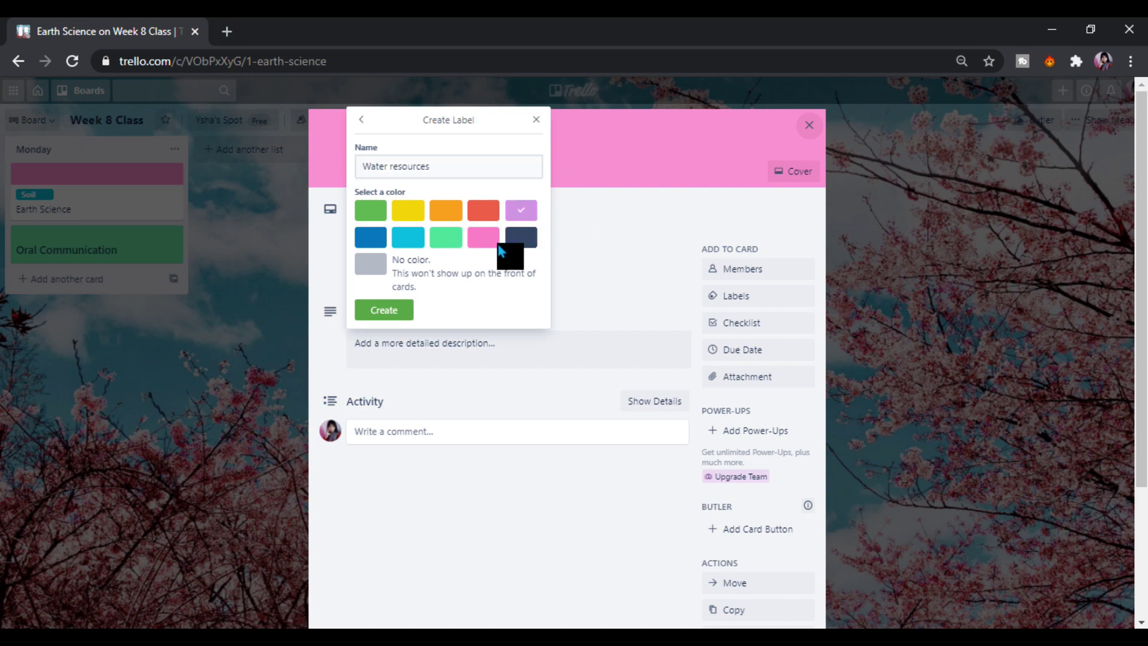
left_click(395, 309)
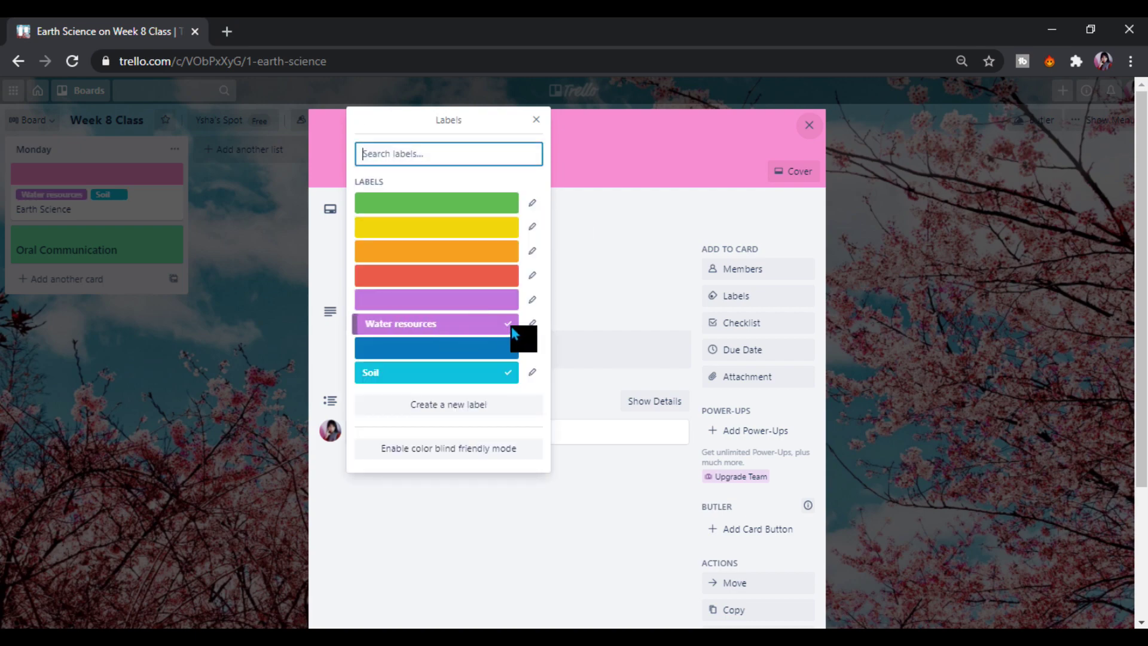
left_click(608, 282)
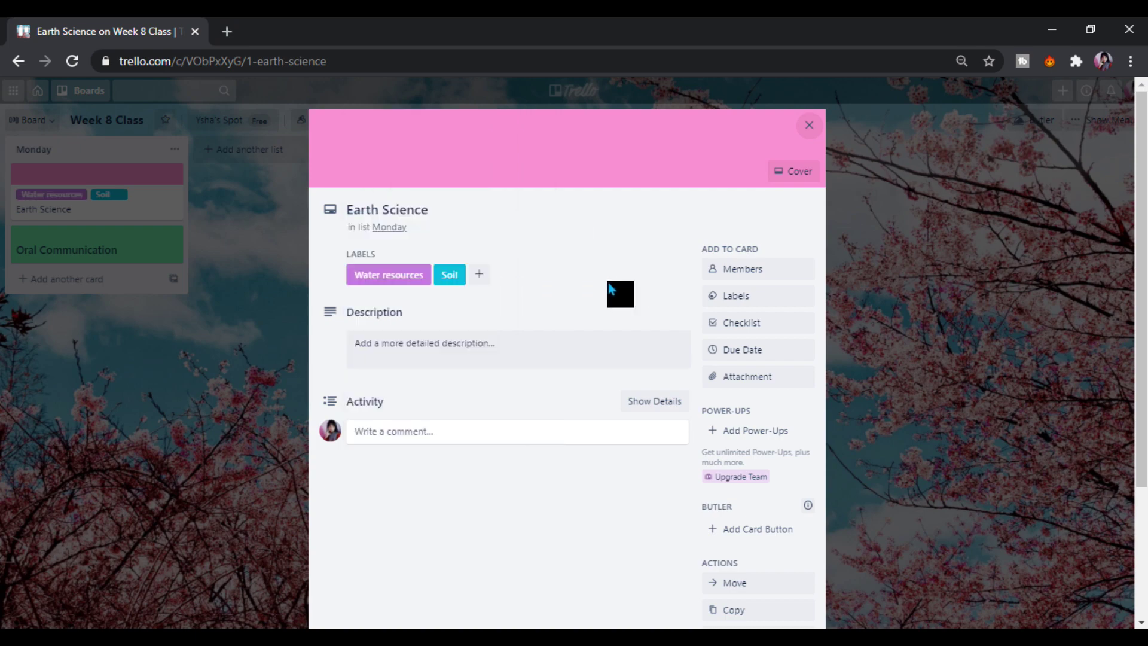
Close the card and collapse the board's card labels into thin bars.
left_click(809, 127)
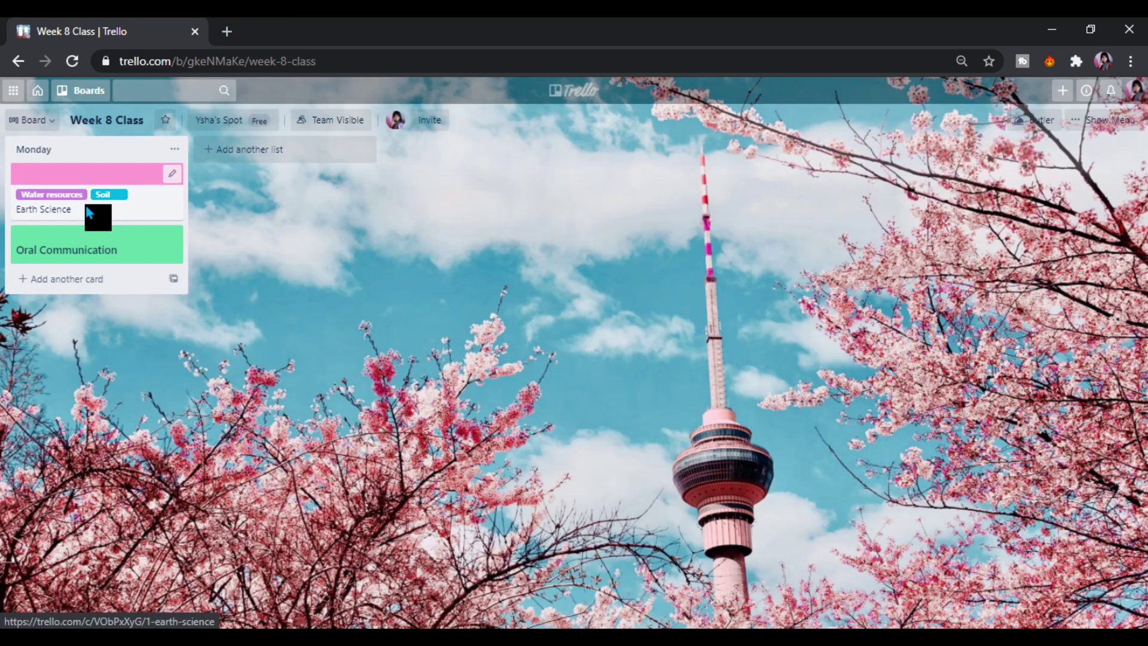
left_click(95, 192)
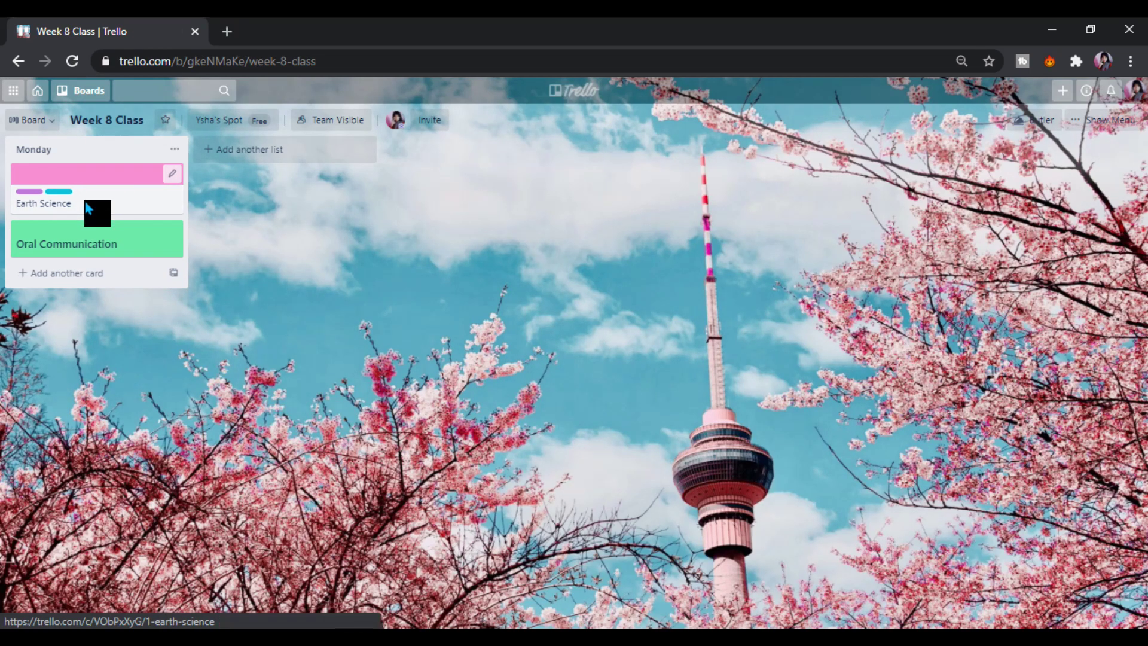
left_click(88, 208)
left_click(809, 125)
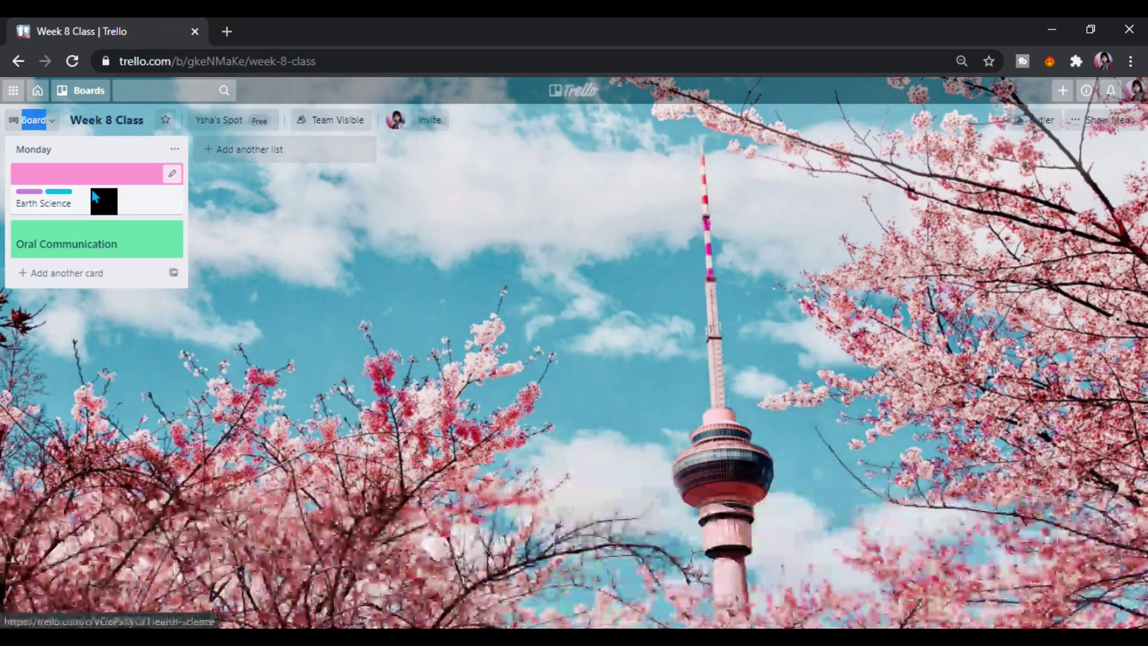
Add a checklist named 'To Do' to the Earth Science card.
left_click(66, 200)
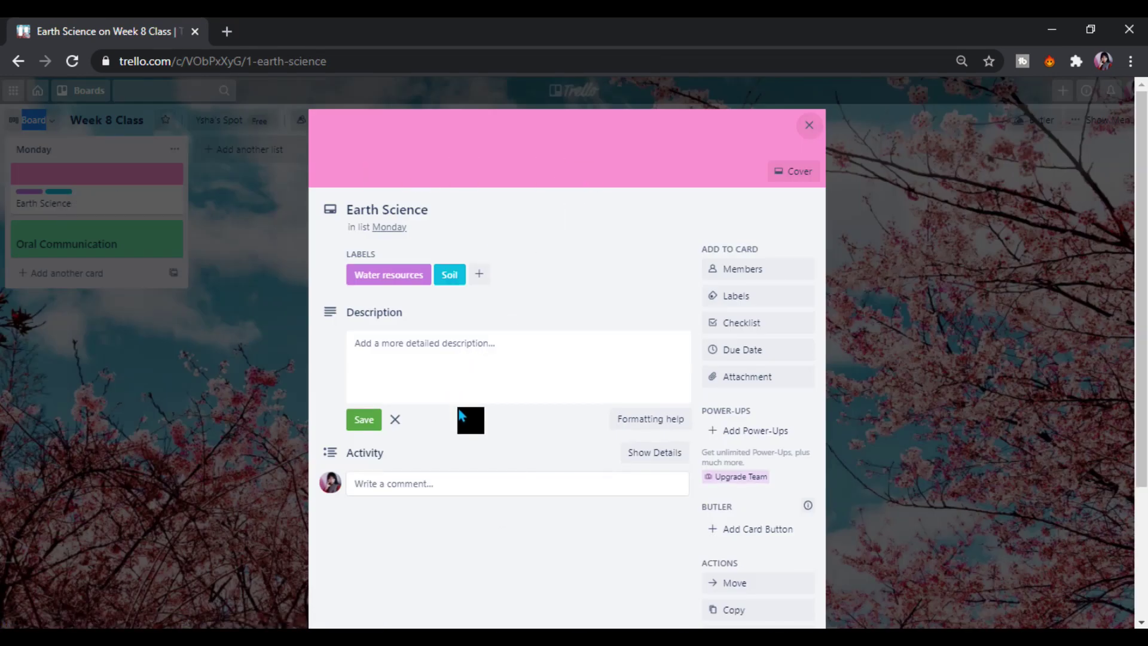
left_click(760, 329)
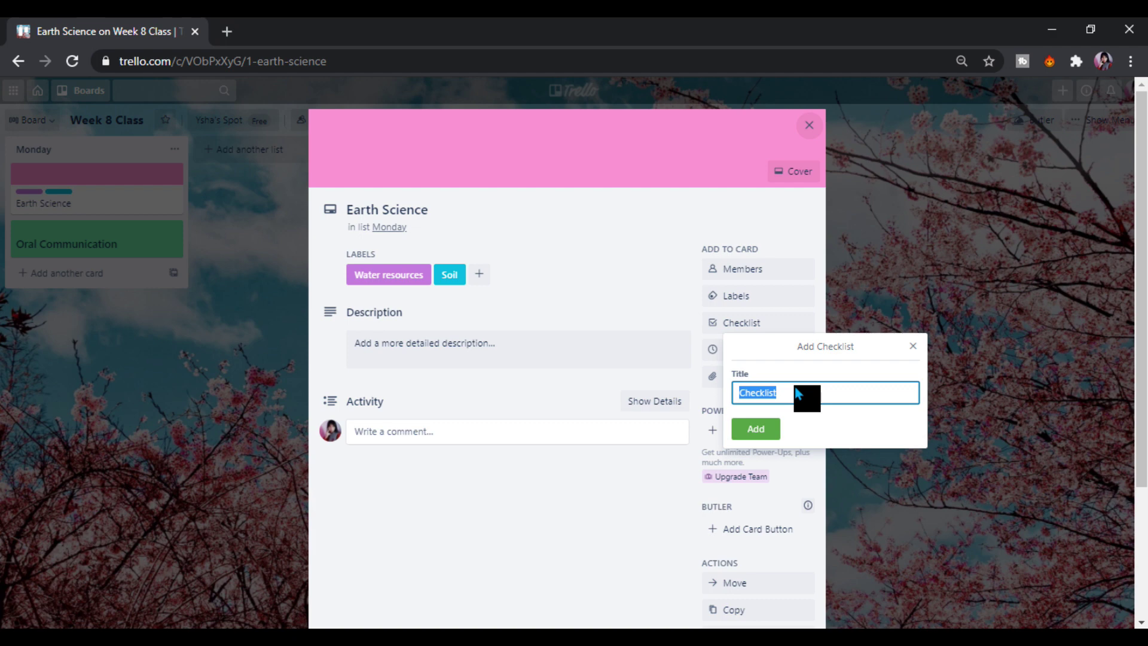
type("To Do")
key("Return")
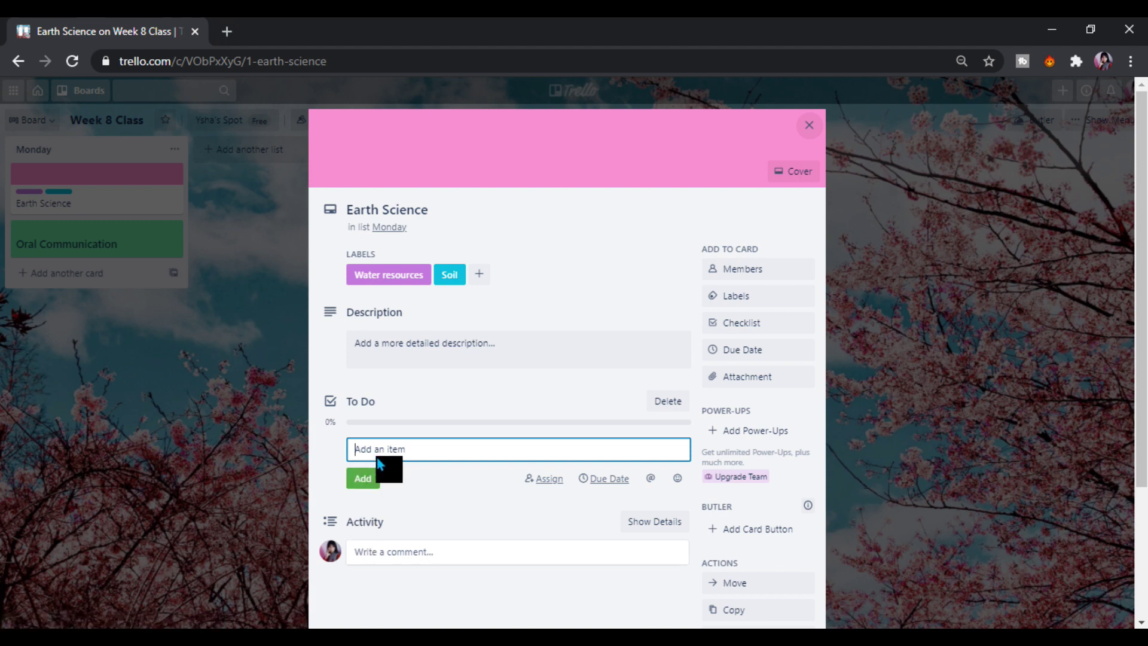
Fill the To Do checklist with Water, Soil, Volcanoes and Earthqukes.
type("Water")
key("Return")
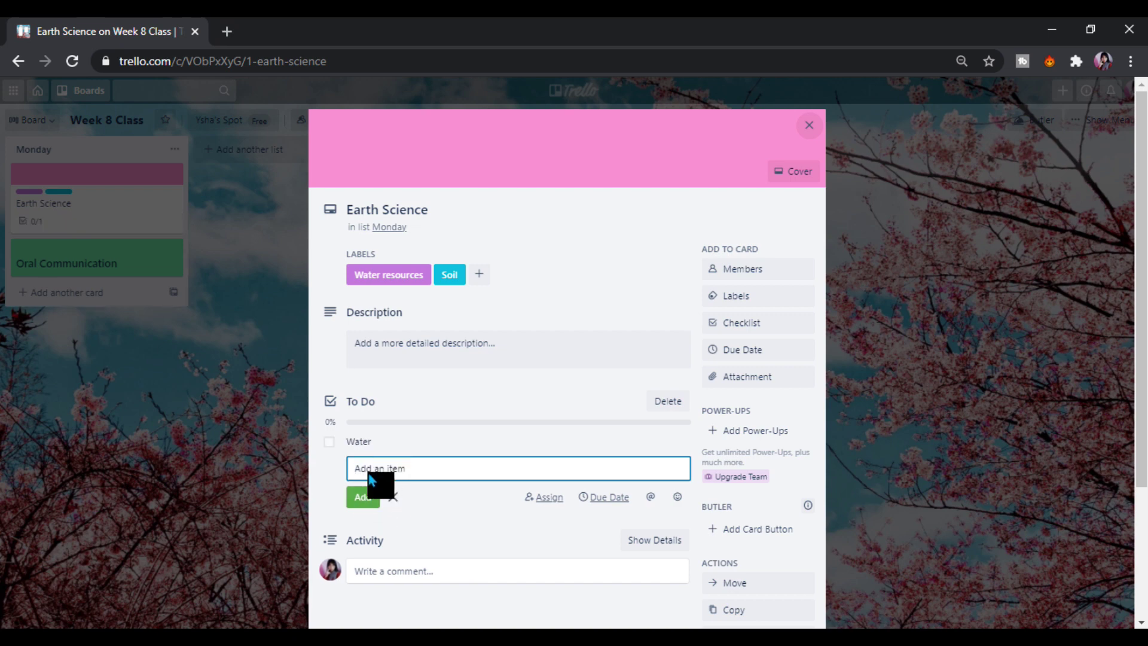
type("Soil")
key("Return")
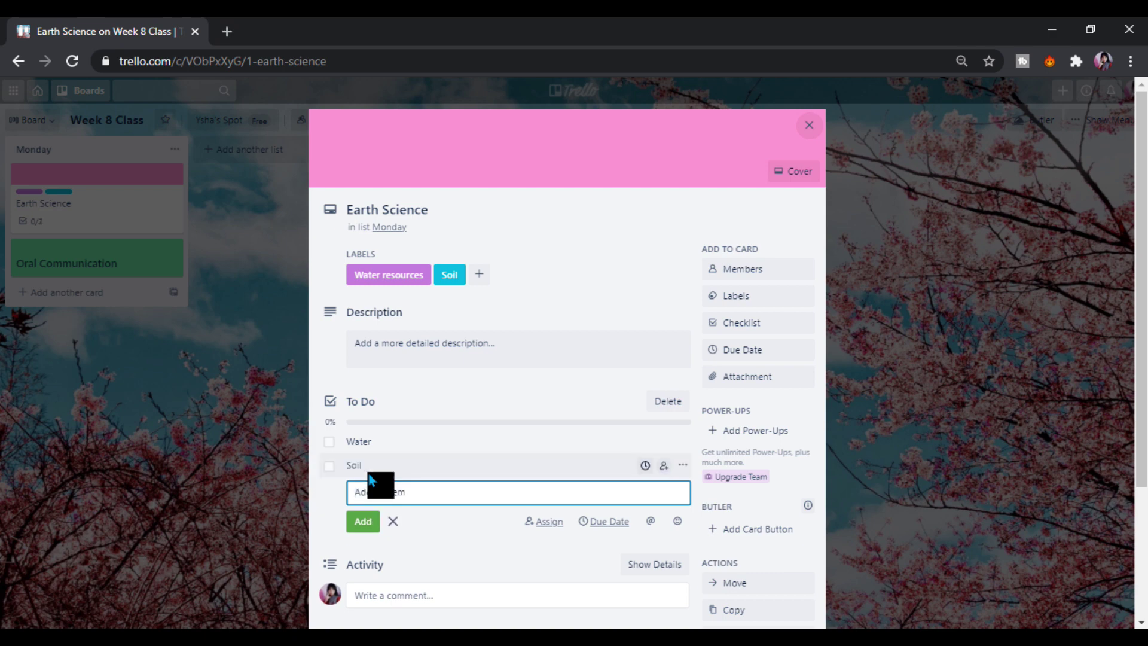
type("Volcanoes")
key("Return")
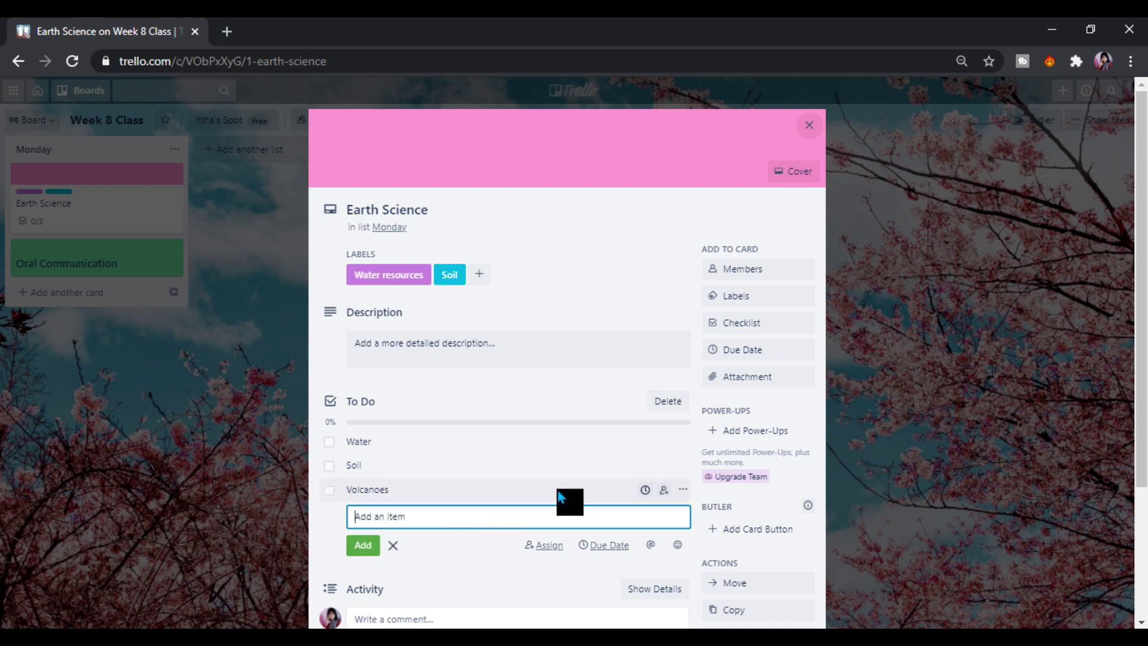
type("Earth")
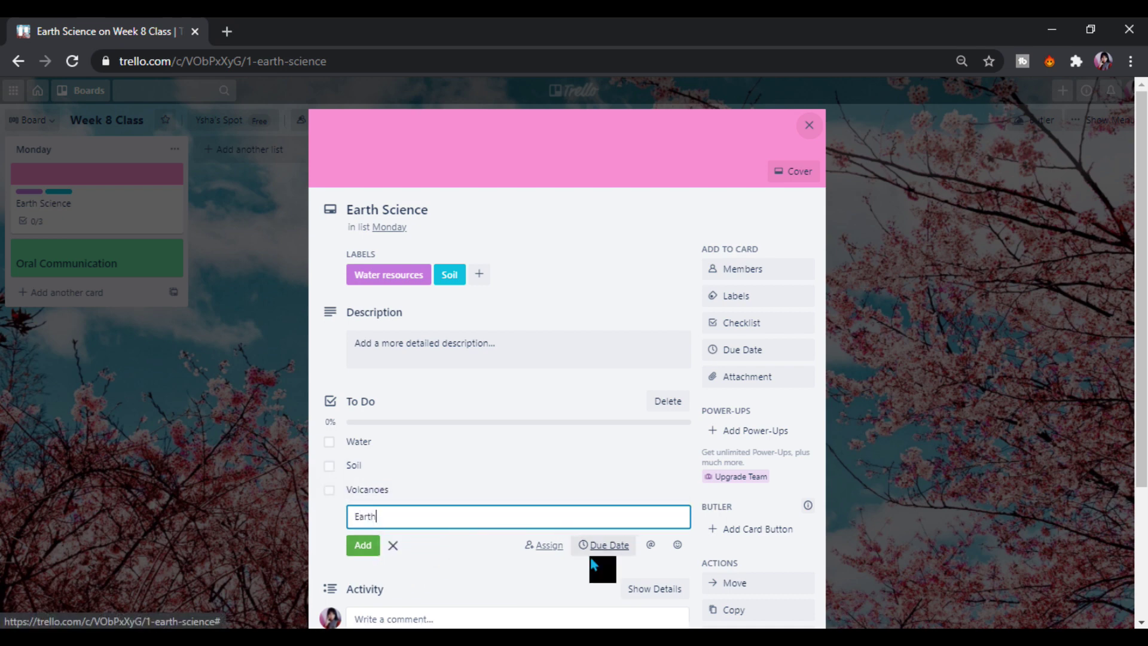
type("qukes")
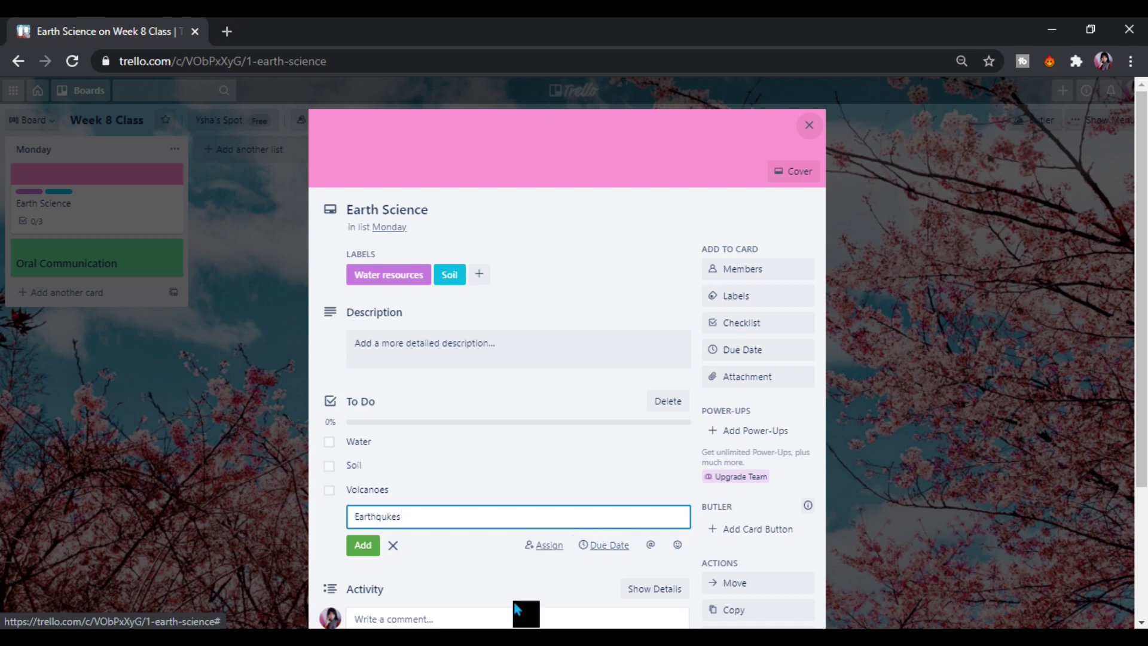
left_click(376, 543)
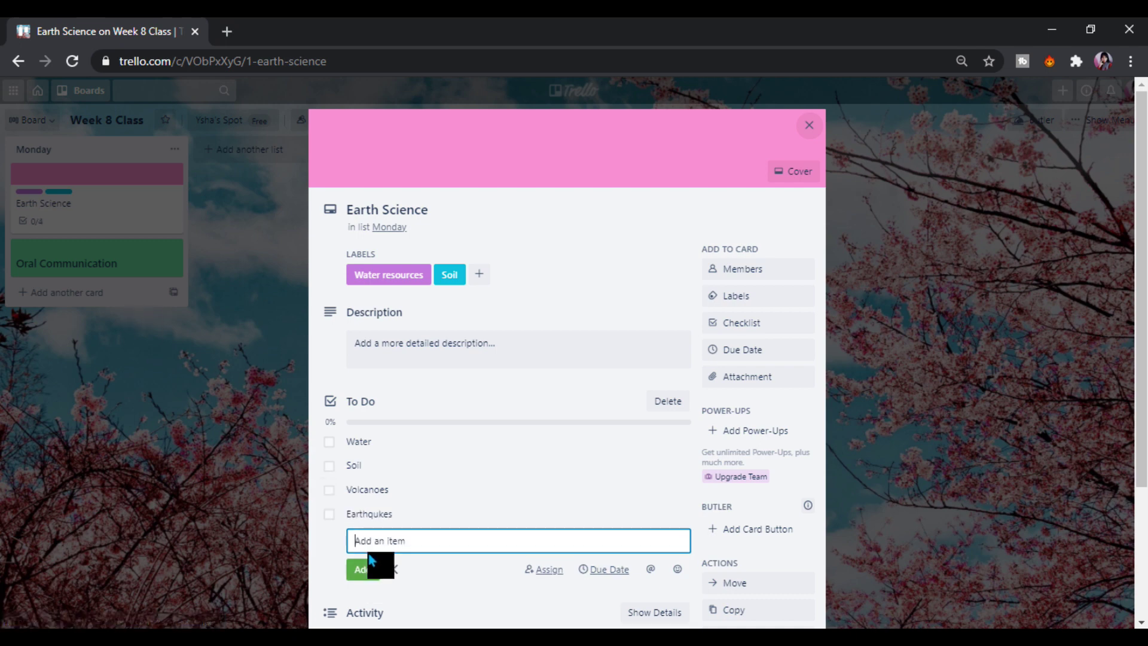
left_click(385, 569)
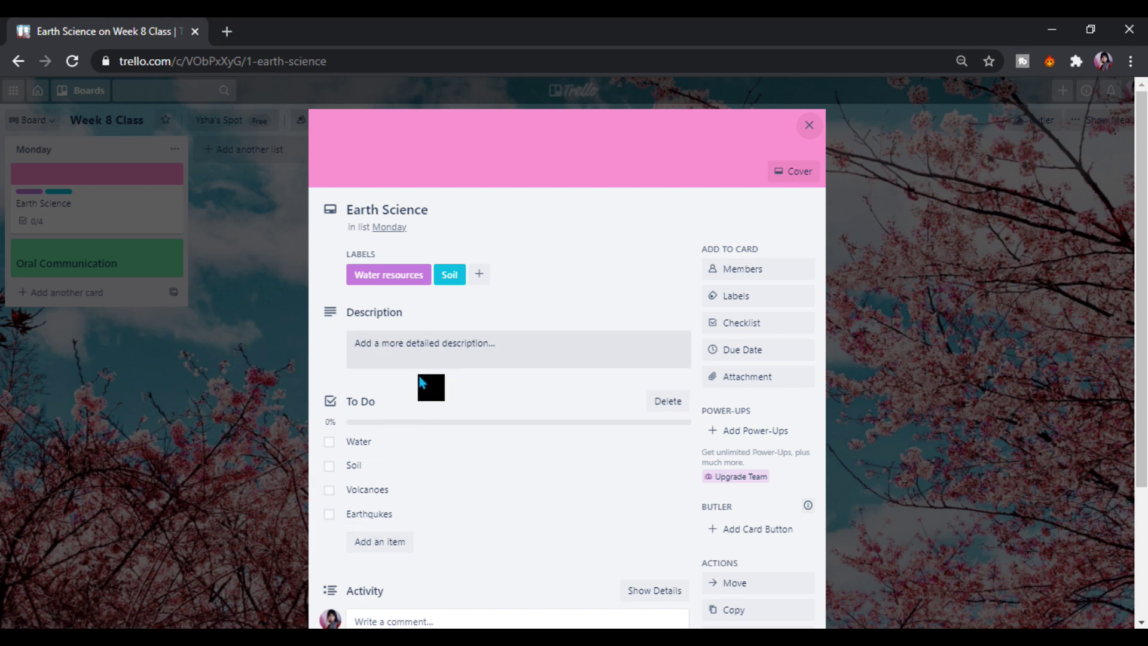
Tick all four checklist items so To Do reaches 100%, then reopen the card.
left_click(329, 441)
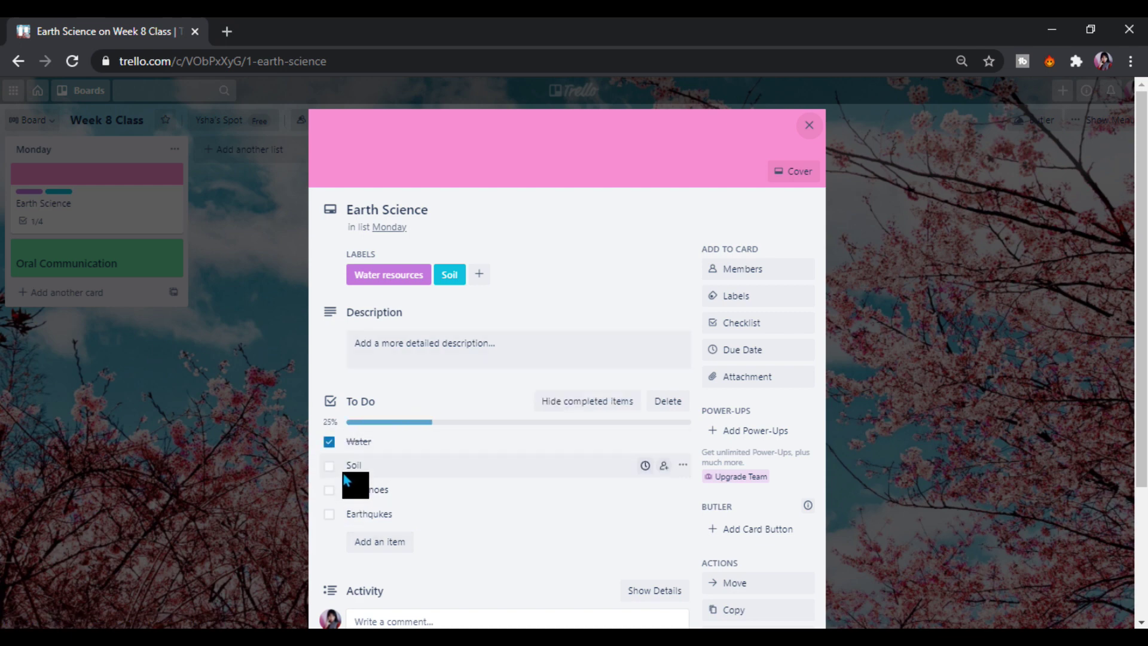
left_click(329, 466)
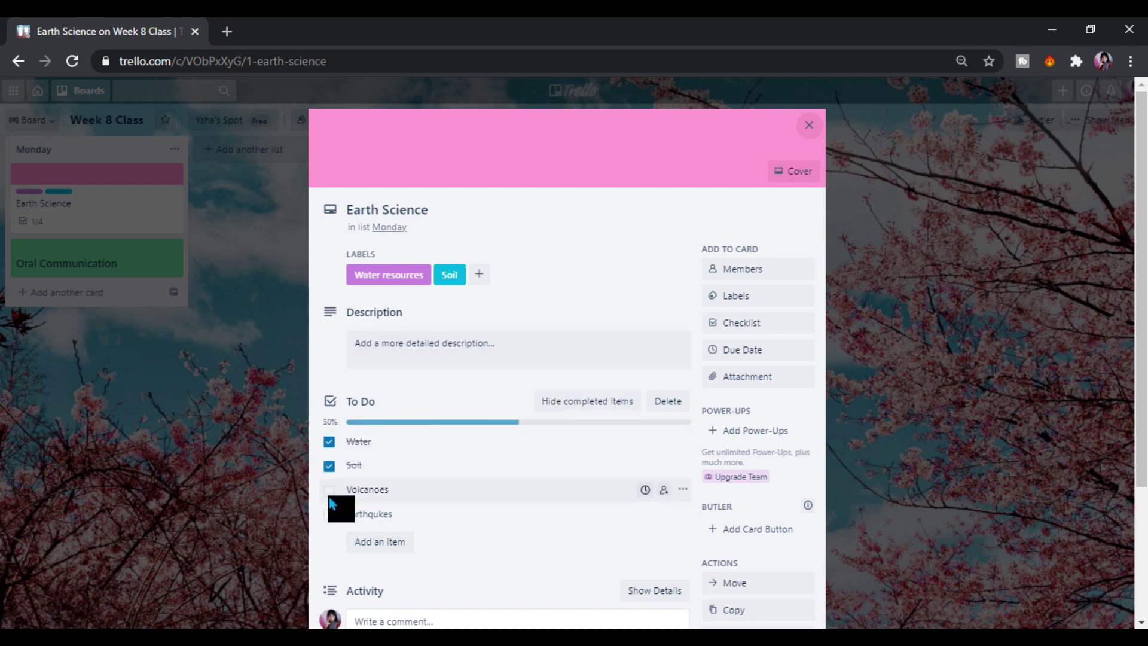
left_click(329, 516)
left_click(330, 490)
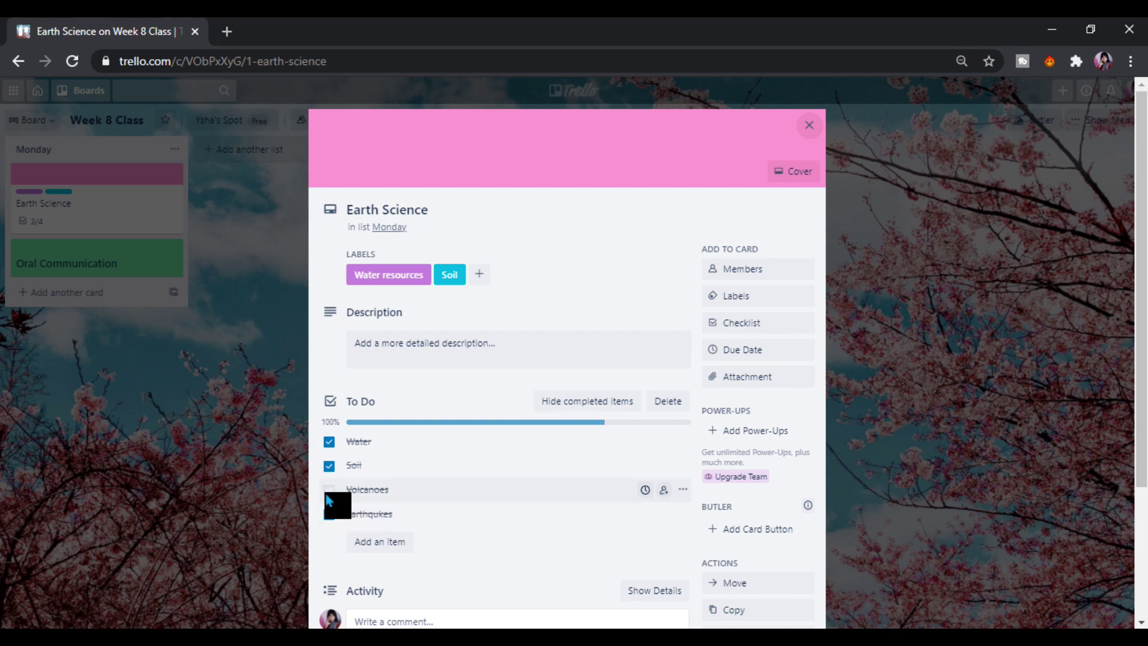
left_click(810, 126)
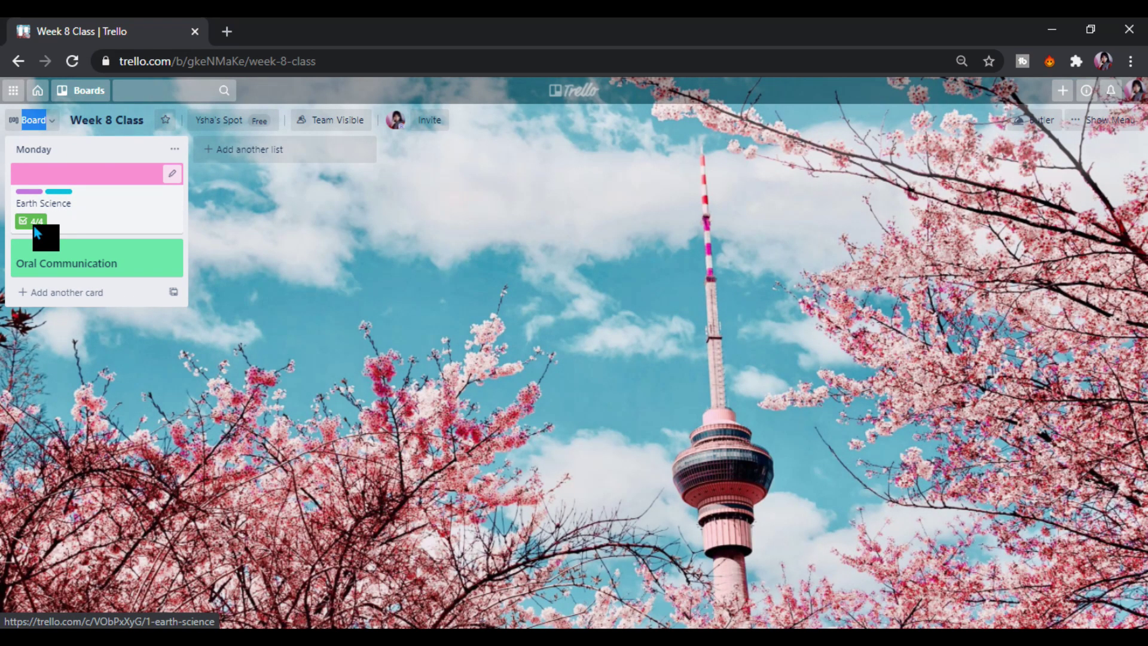
left_click(147, 157)
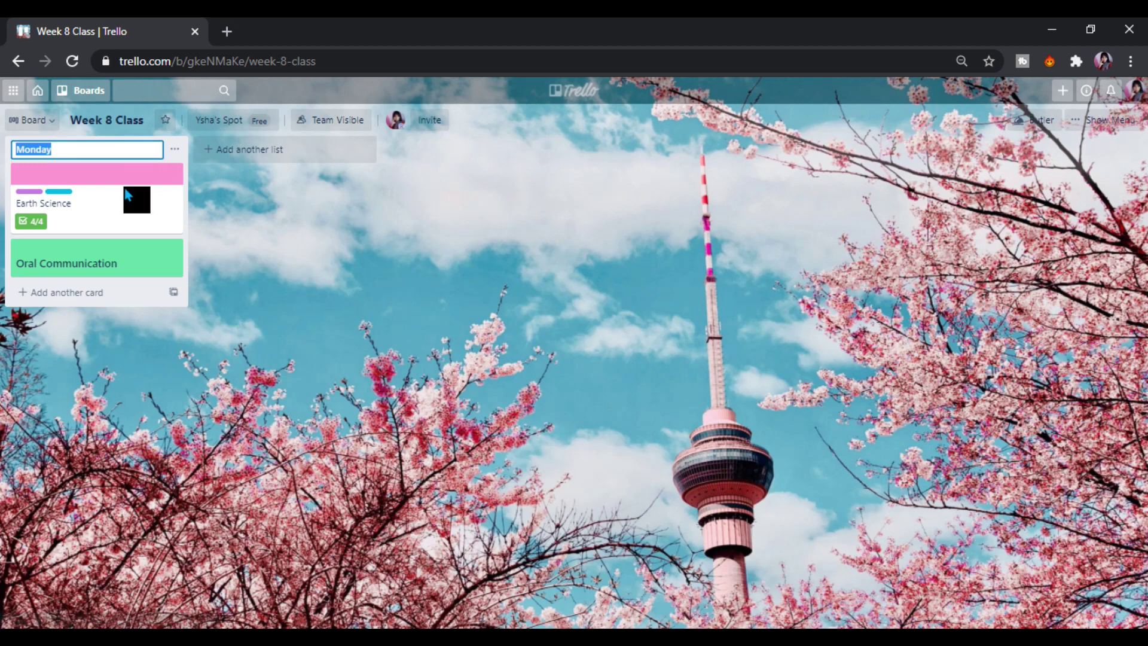
left_click(112, 220)
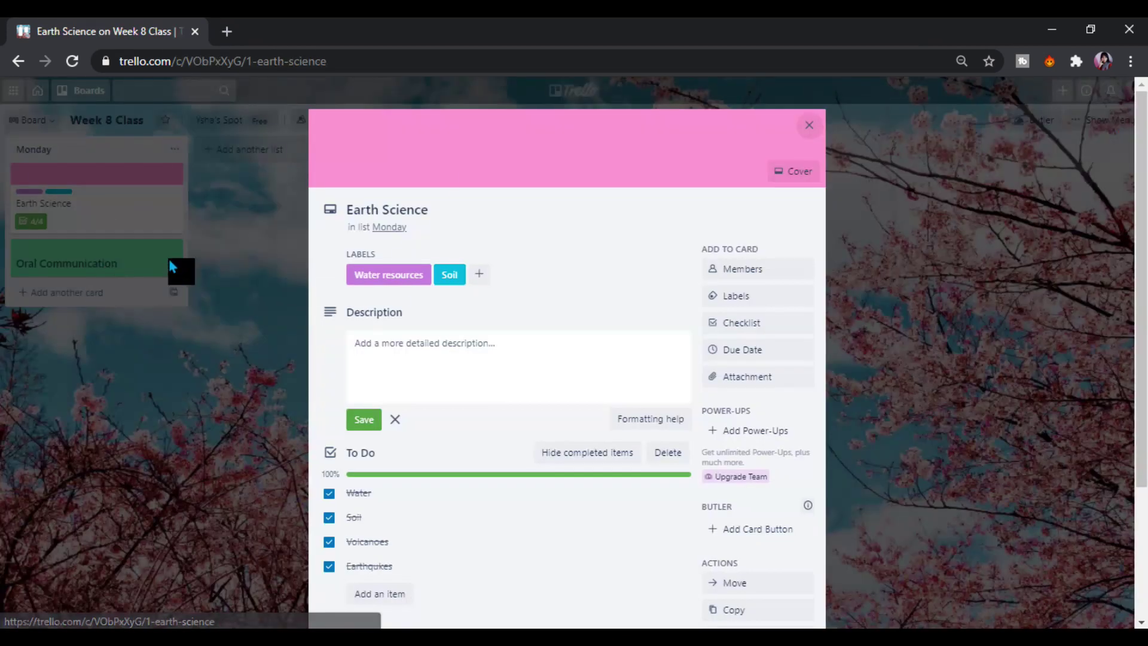
Close the card, then add a 'Tuesday' list containing a 'Working' card.
left_click(810, 126)
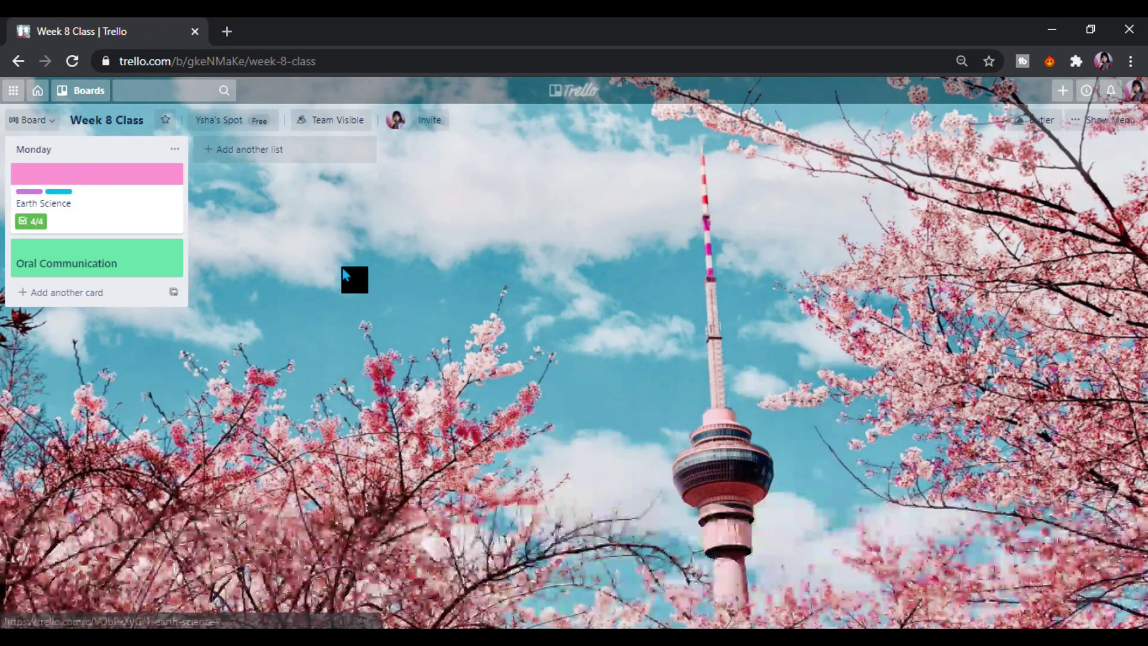
left_click(275, 160)
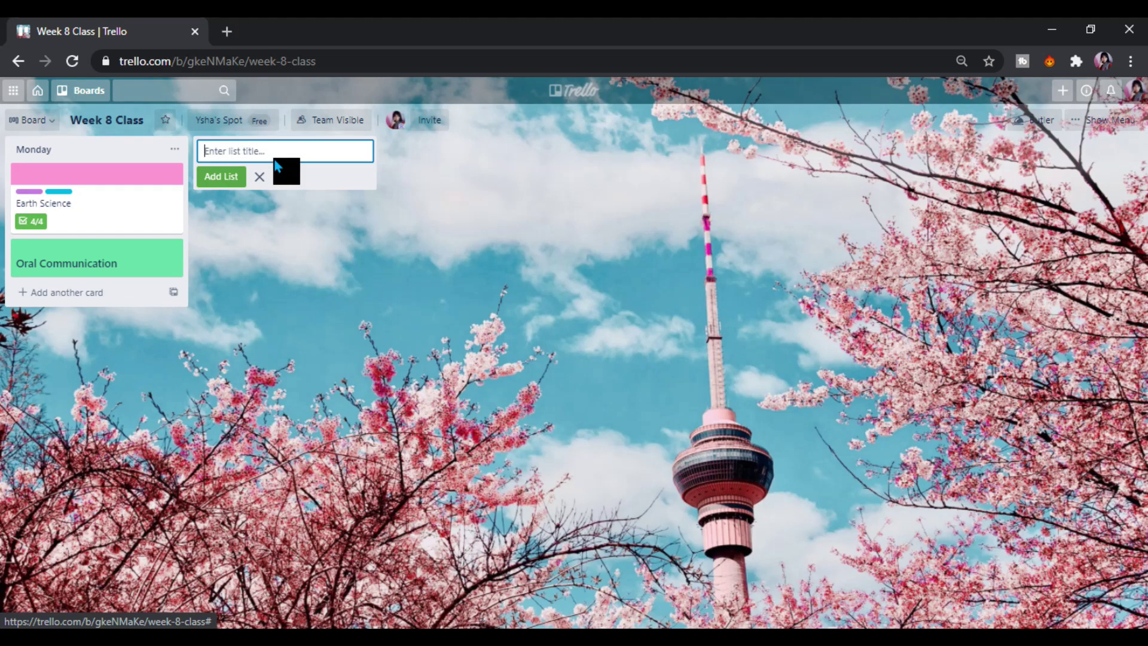
type("Tuesday")
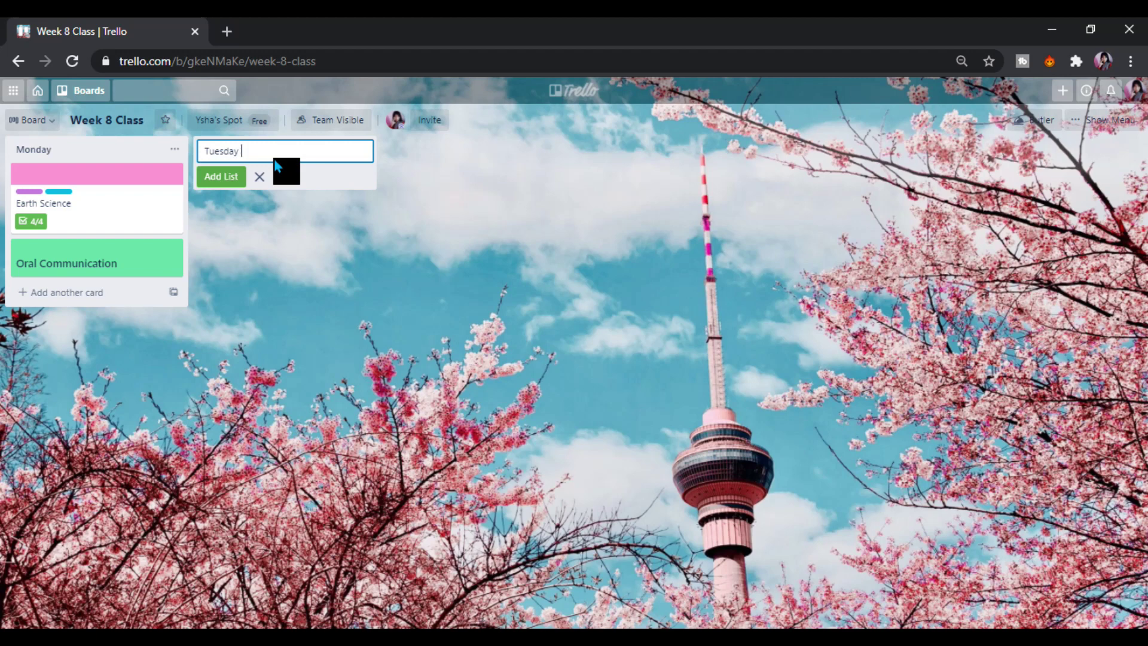
key("Return")
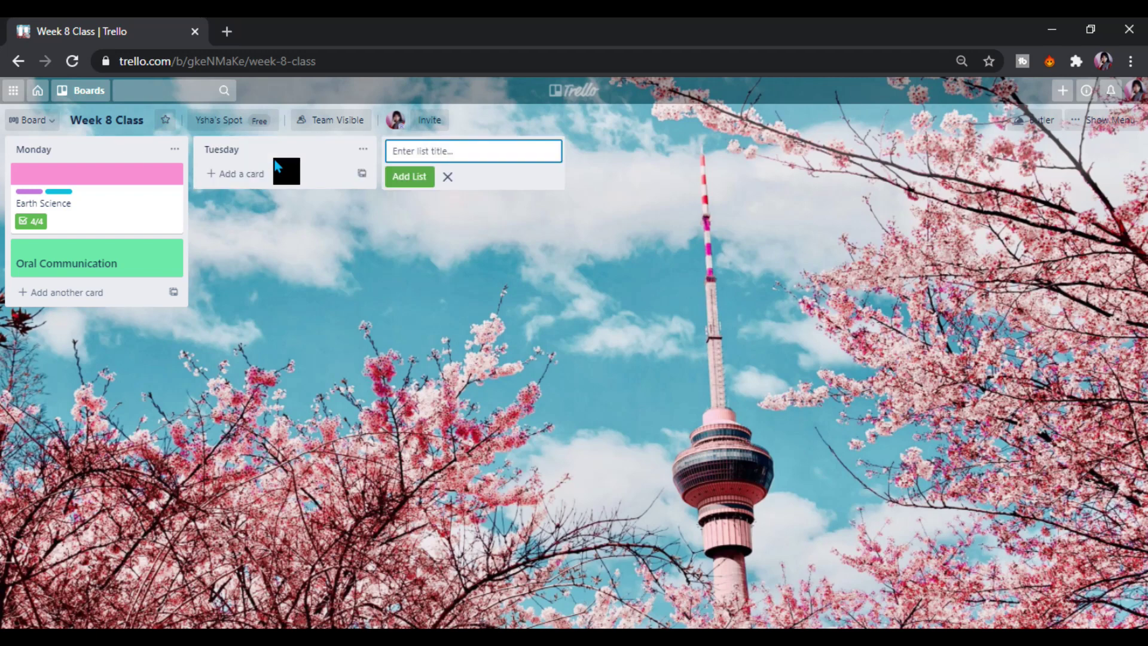
left_click(279, 174)
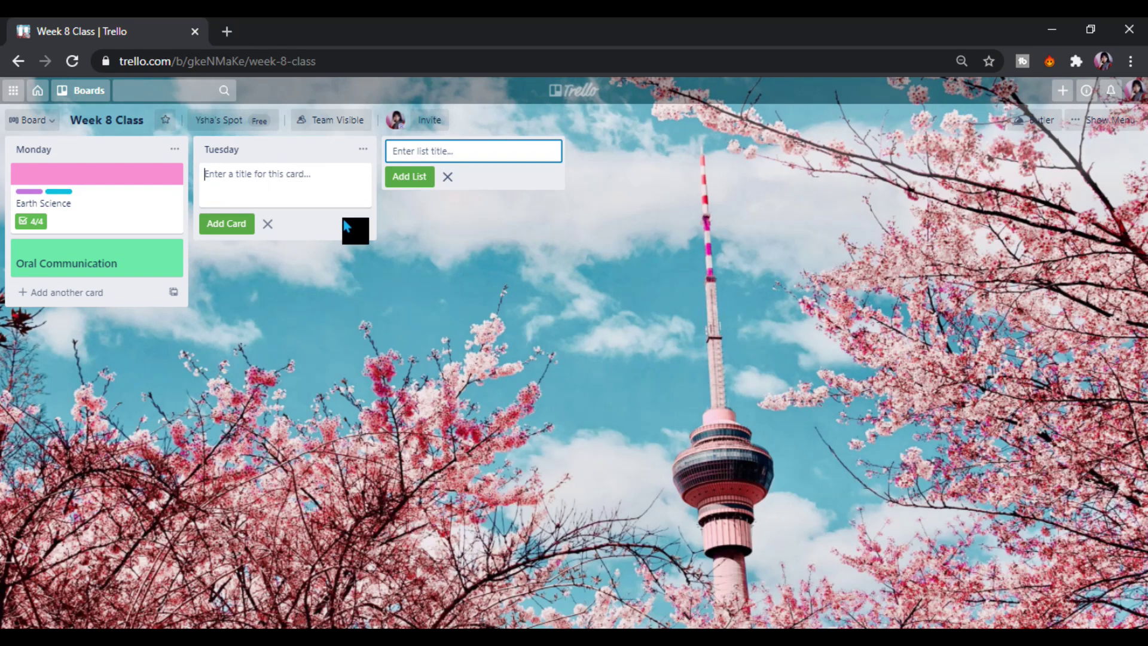
type("Workinfg")
key("Return")
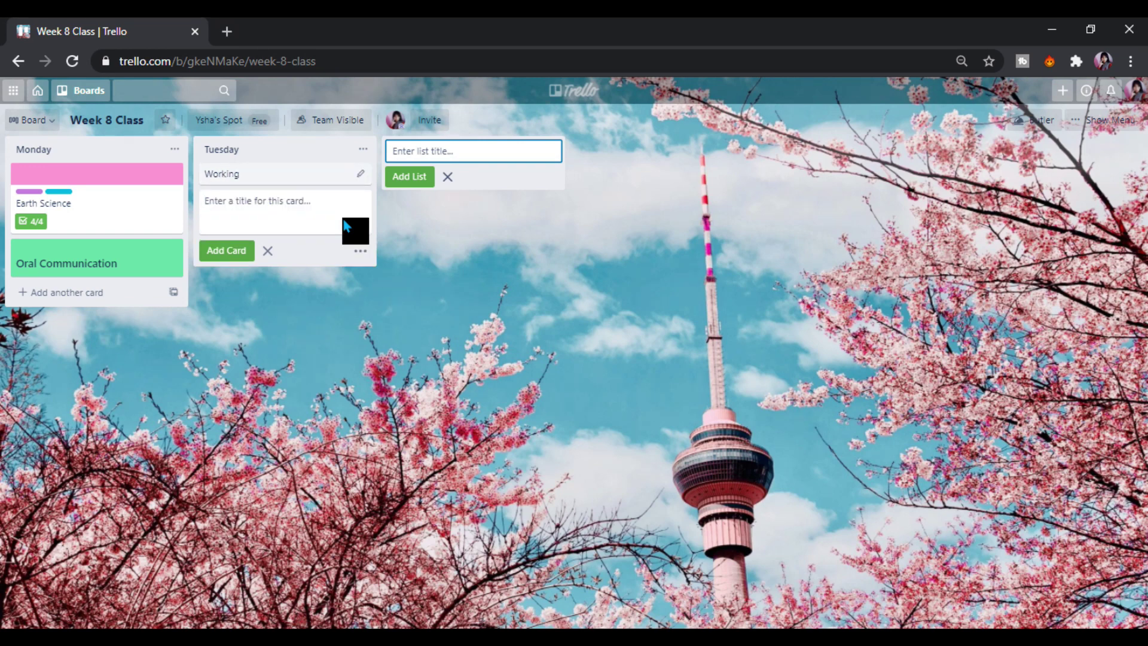
Upload lofi-hip-hop-radio-beats-to-relaxstudy-to.jpeg from Downloads as the Working card's cover image.
left_click(265, 174)
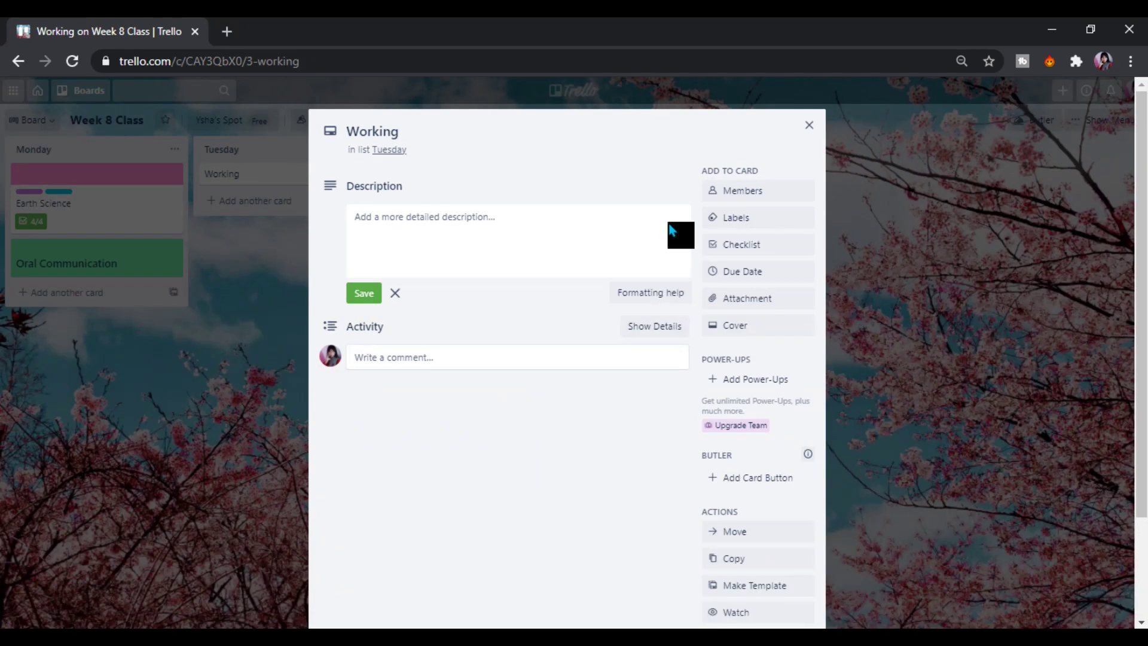
left_click(760, 334)
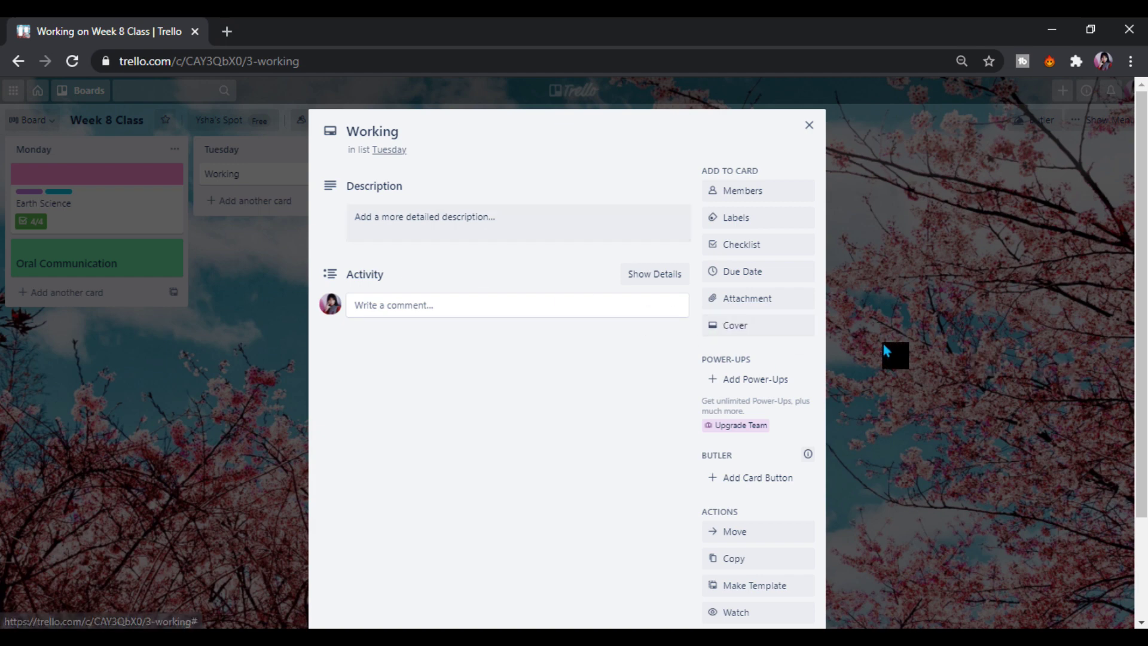
left_click(733, 326)
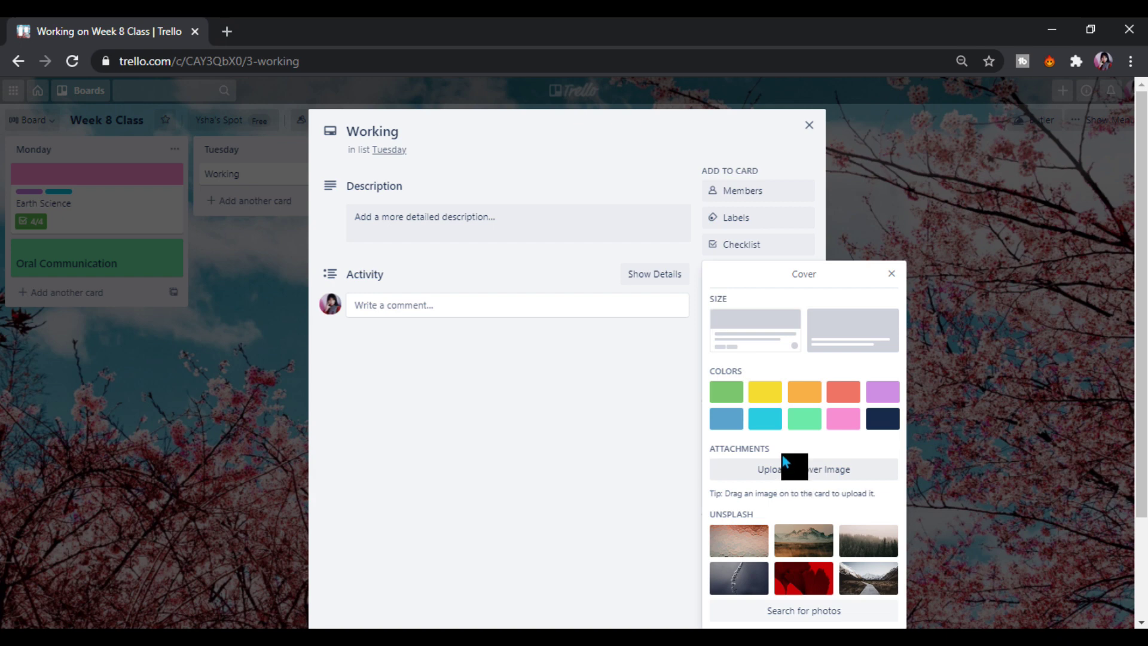
left_click(788, 469)
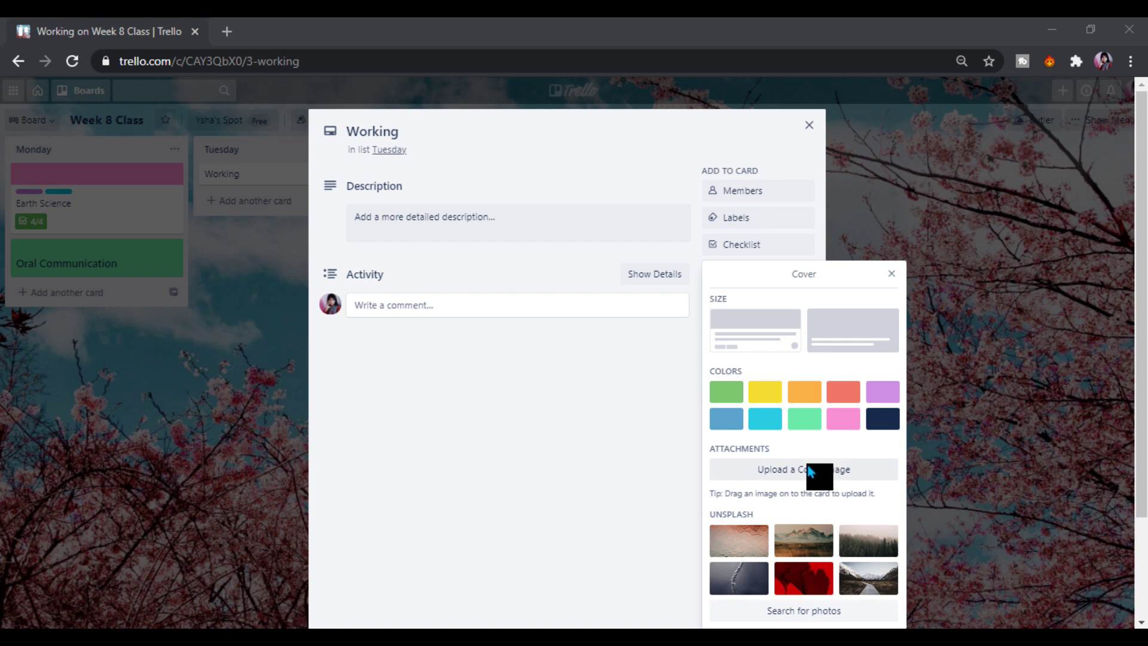
left_click(843, 473)
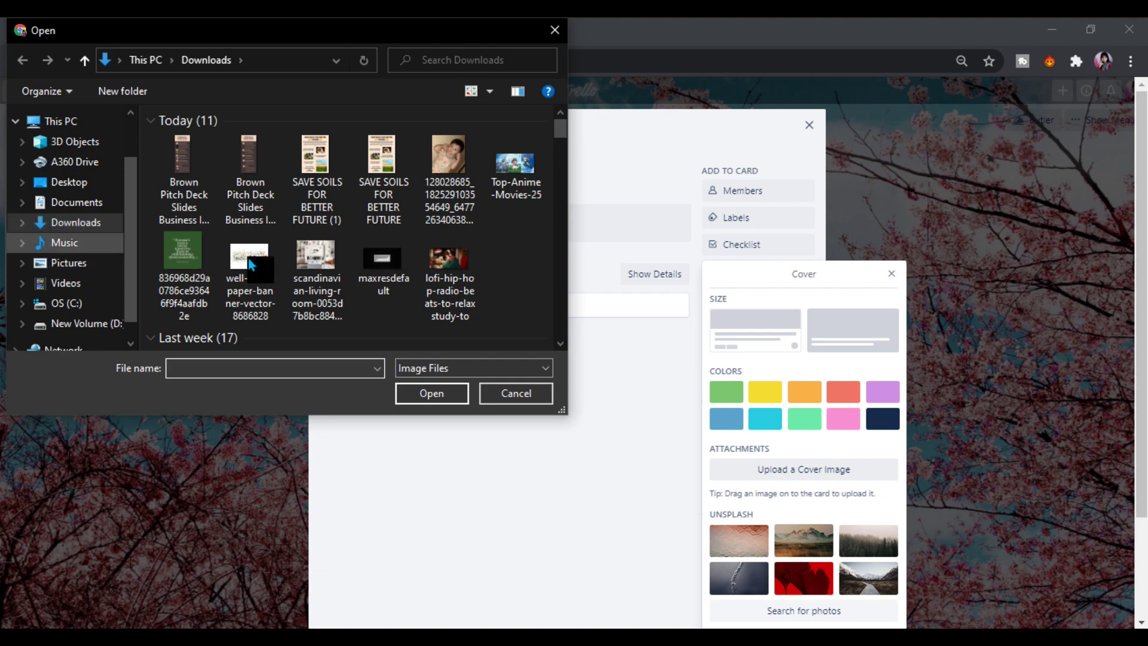
left_click(443, 263)
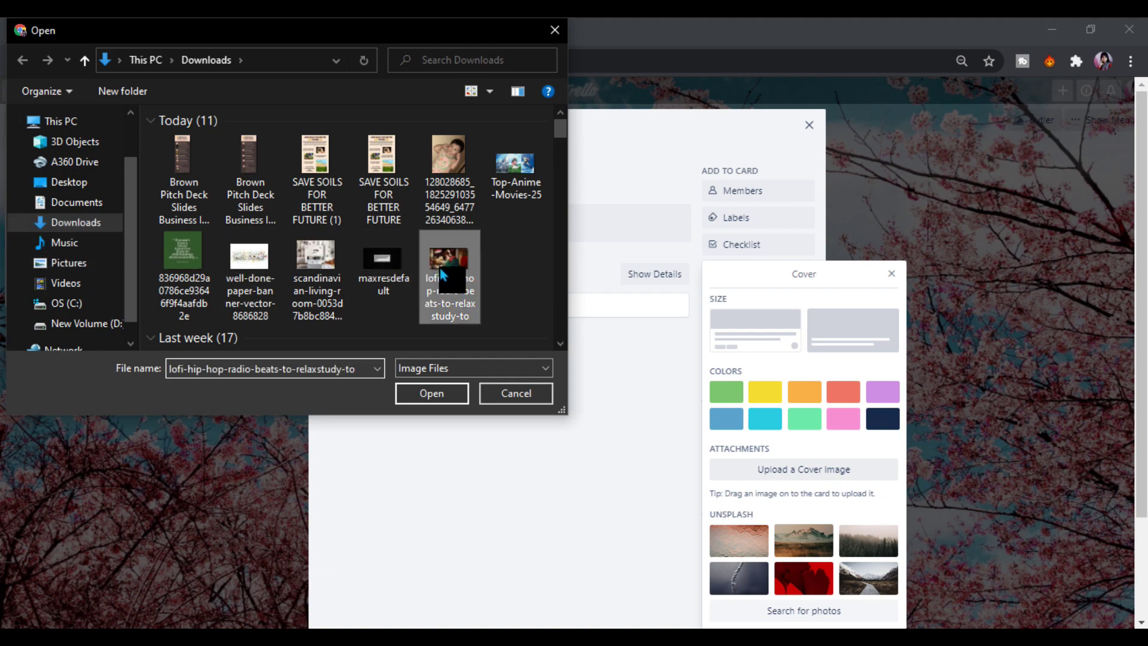
left_click(410, 391)
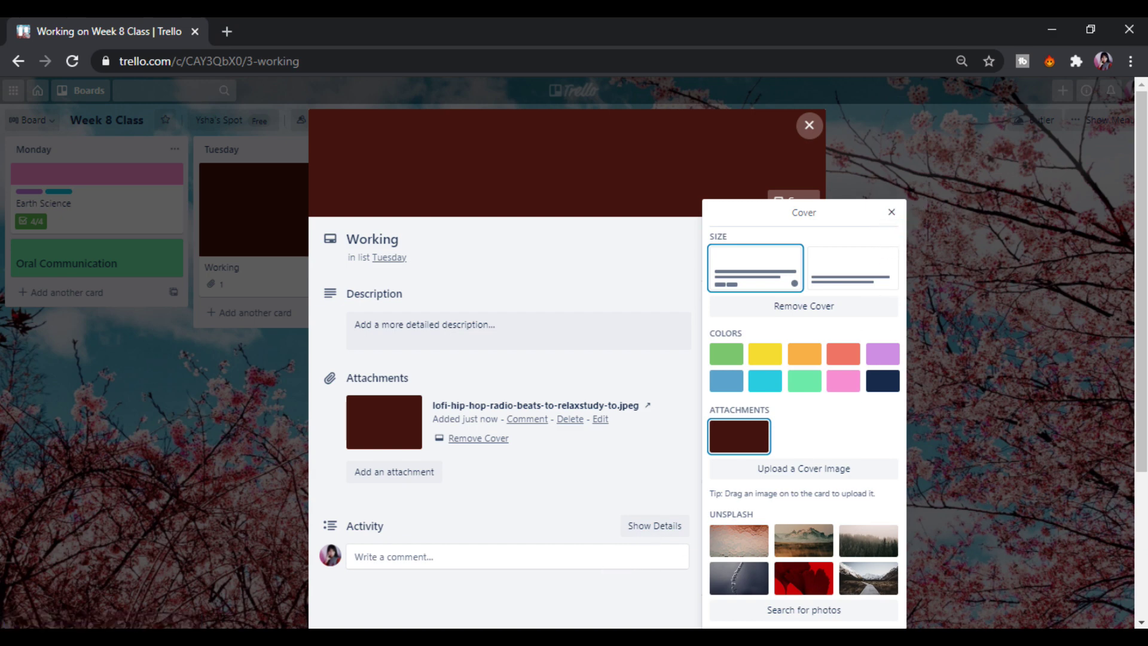
left_click(605, 338)
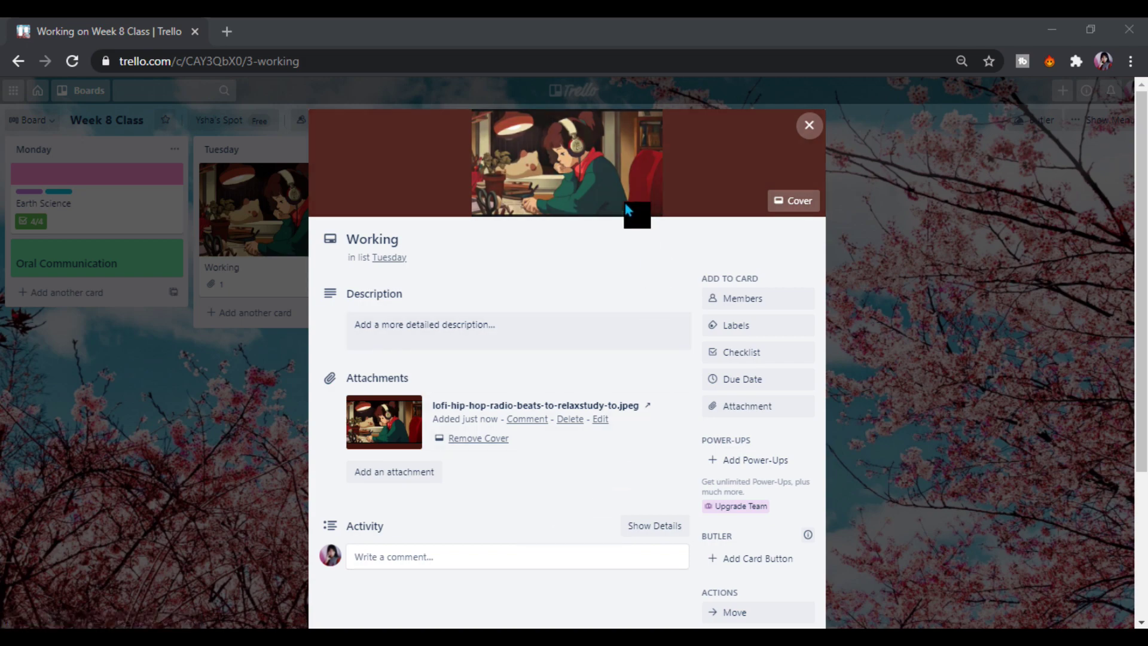
left_click(810, 124)
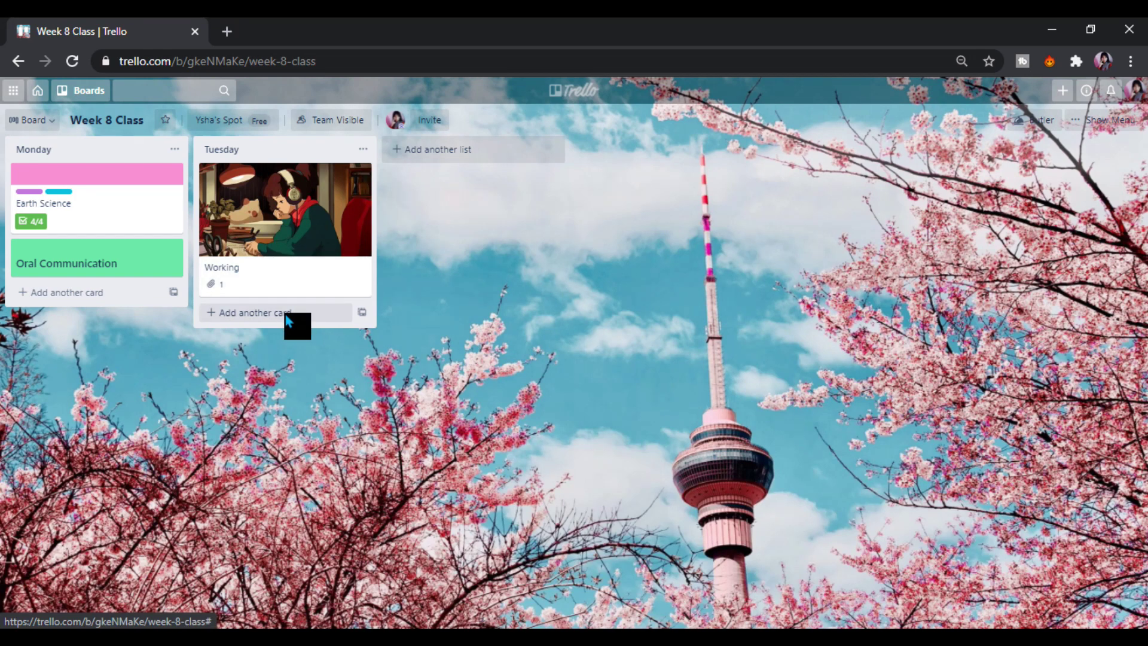
Add Komunikasyon and General Mathematics cards to the Tuesday list under Working.
left_click(247, 313)
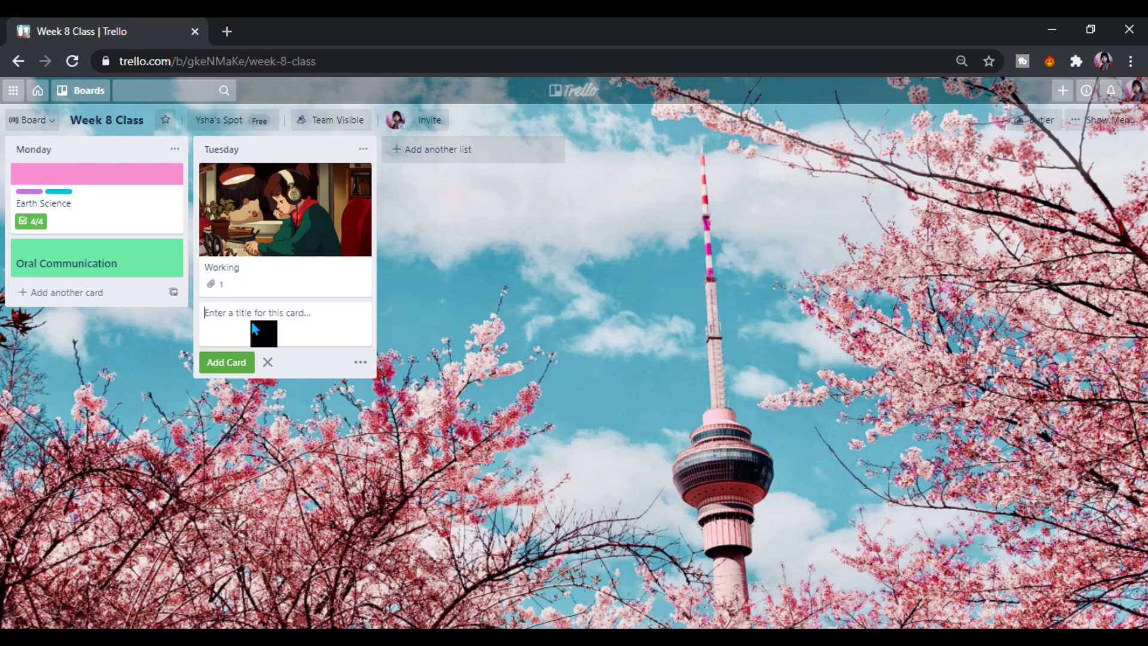
type("Komunikasyon")
key("Return")
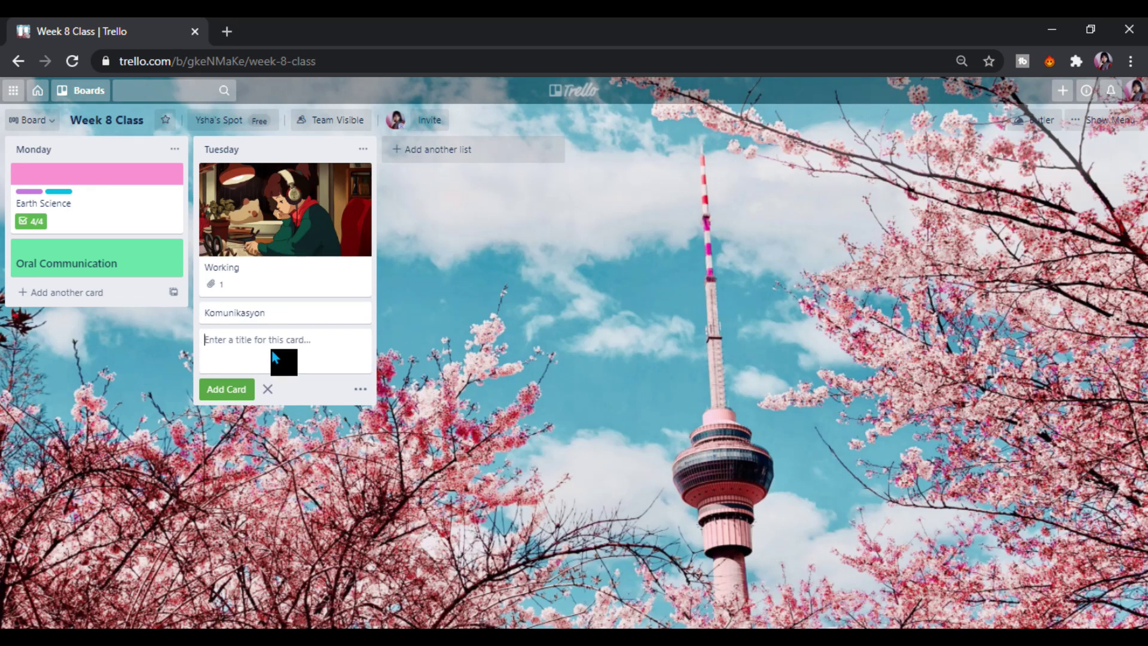
type("General Mathematics")
key("Return")
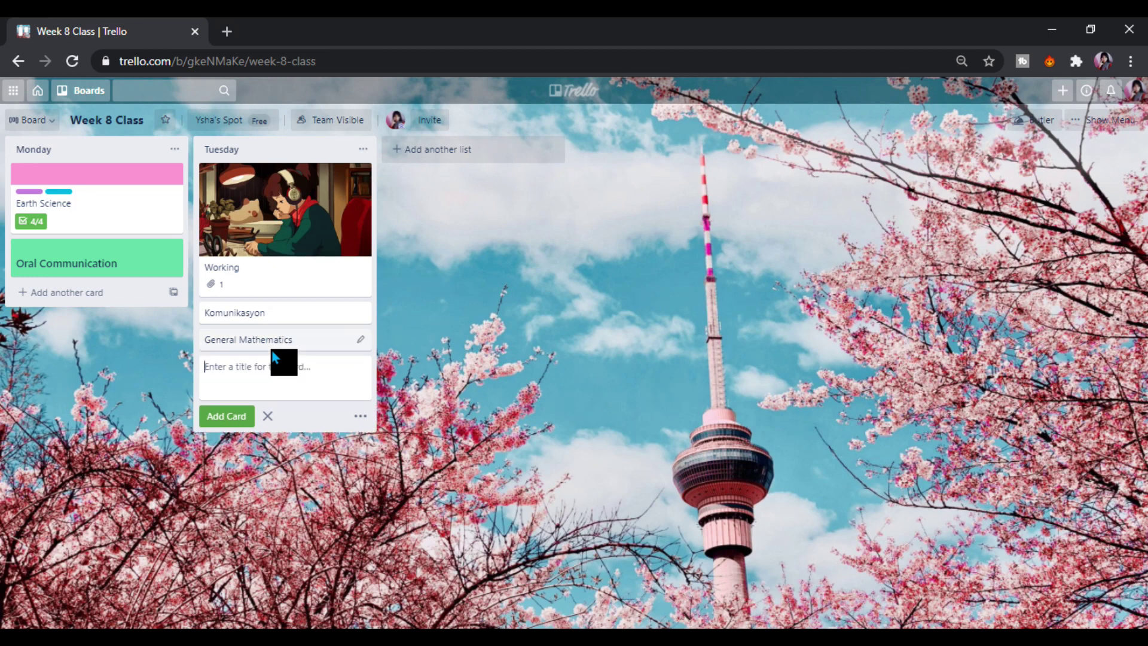
left_click(270, 419)
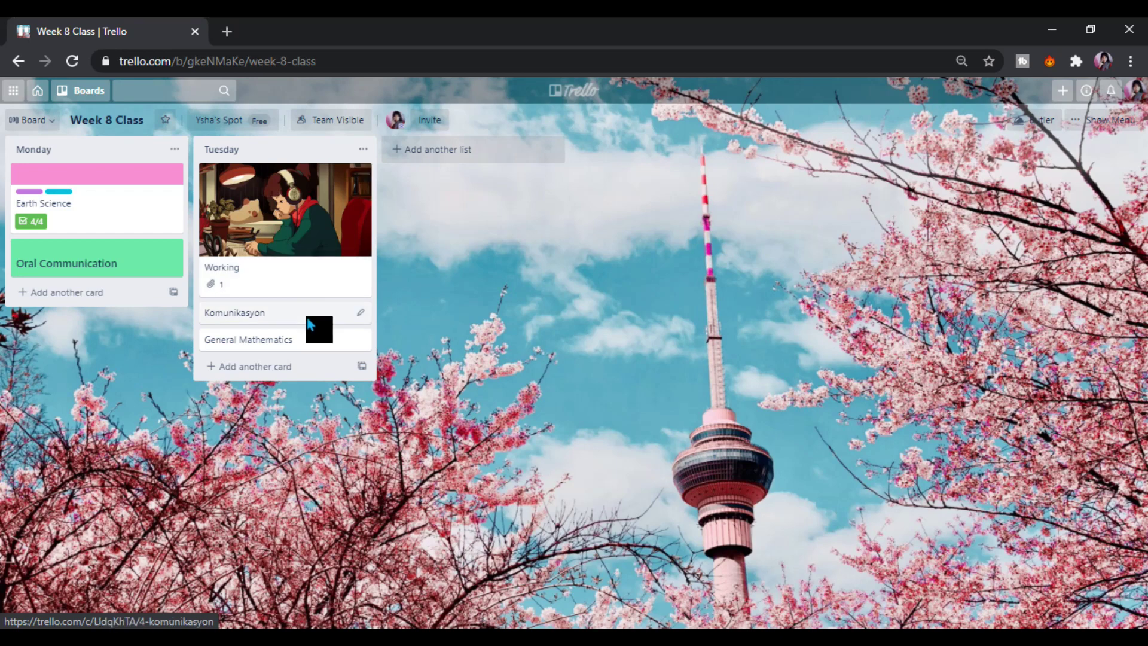
Give the Komunikasyon card a cyan cover.
left_click(307, 317)
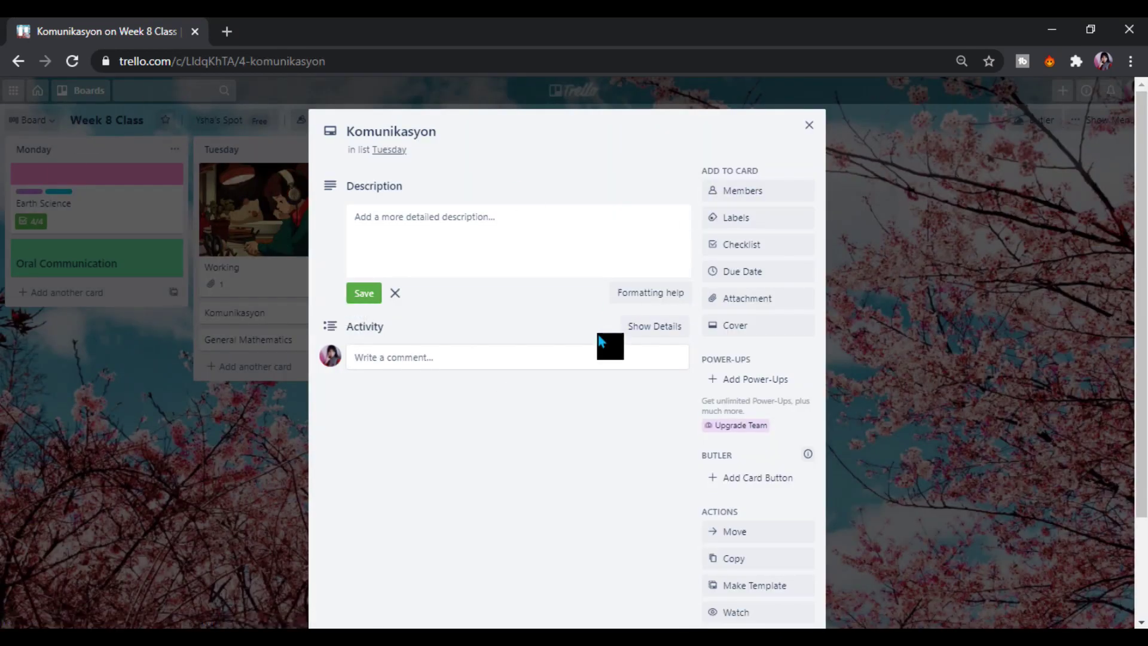
left_click(744, 326)
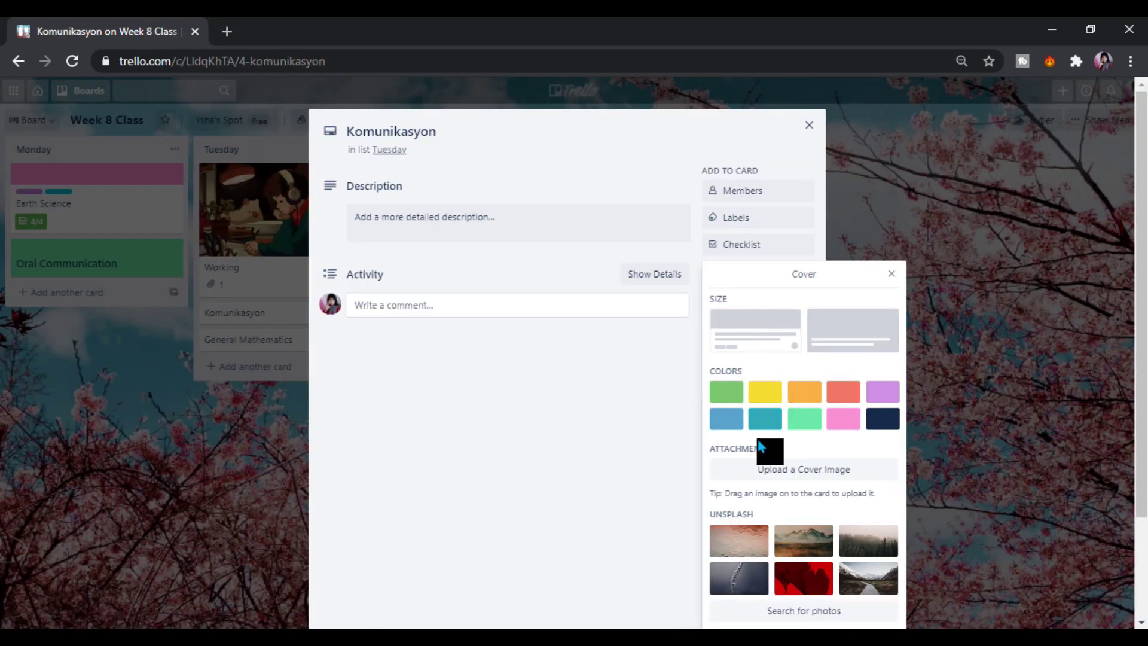
left_click(777, 418)
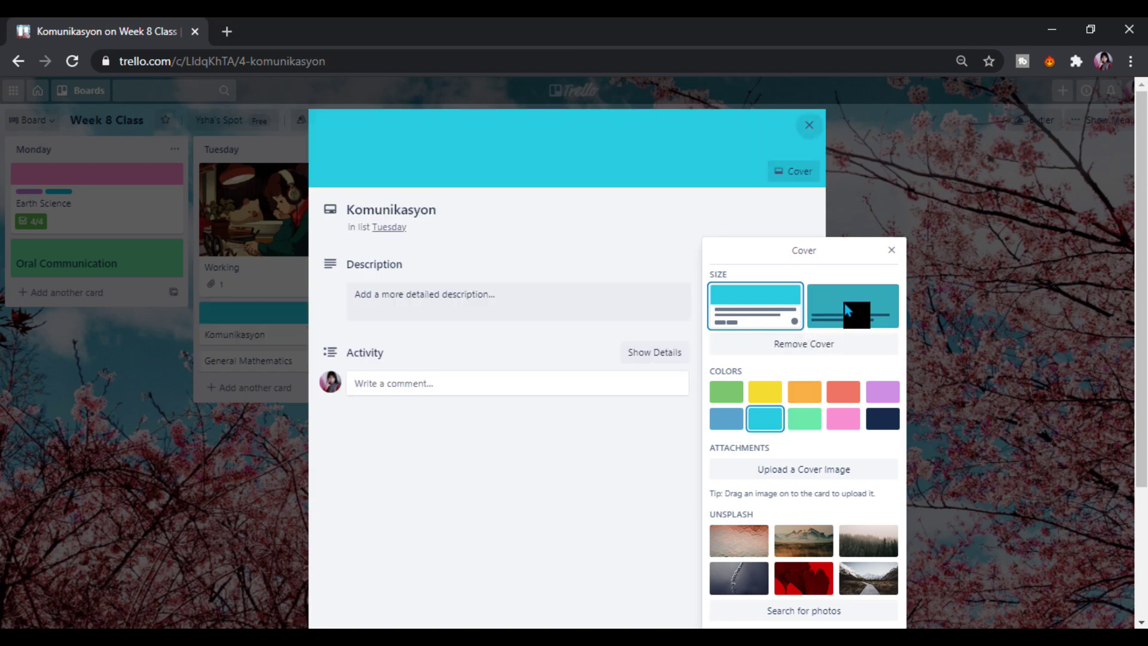
left_click(893, 250)
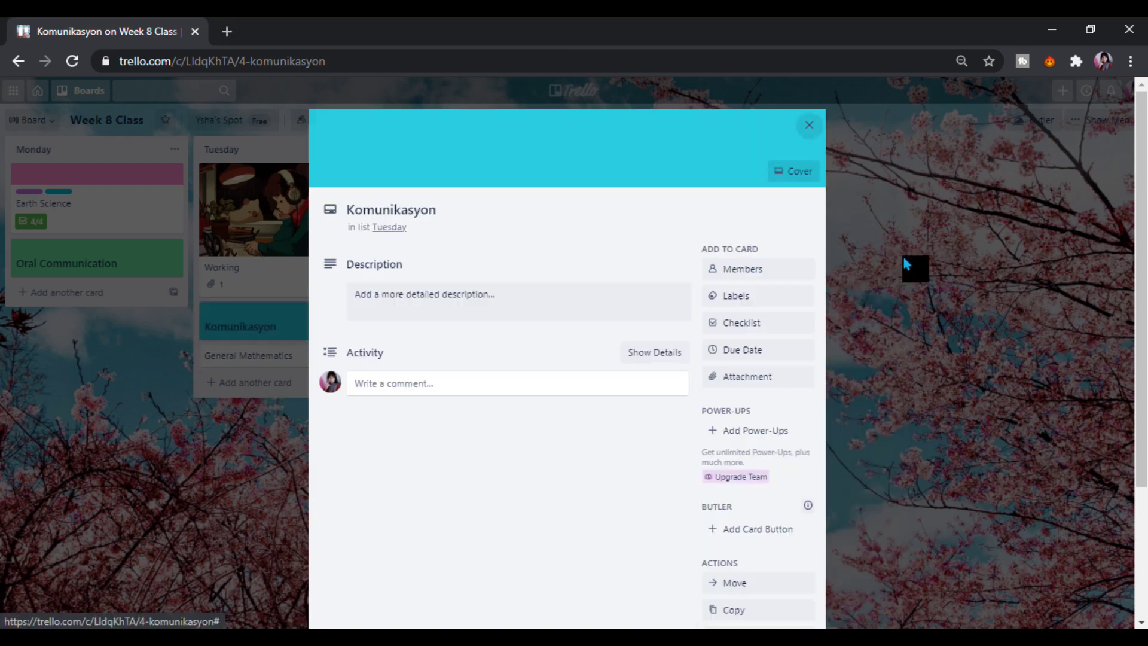
left_click(807, 135)
Give the General Mathematics card a navy cover.
left_click(271, 358)
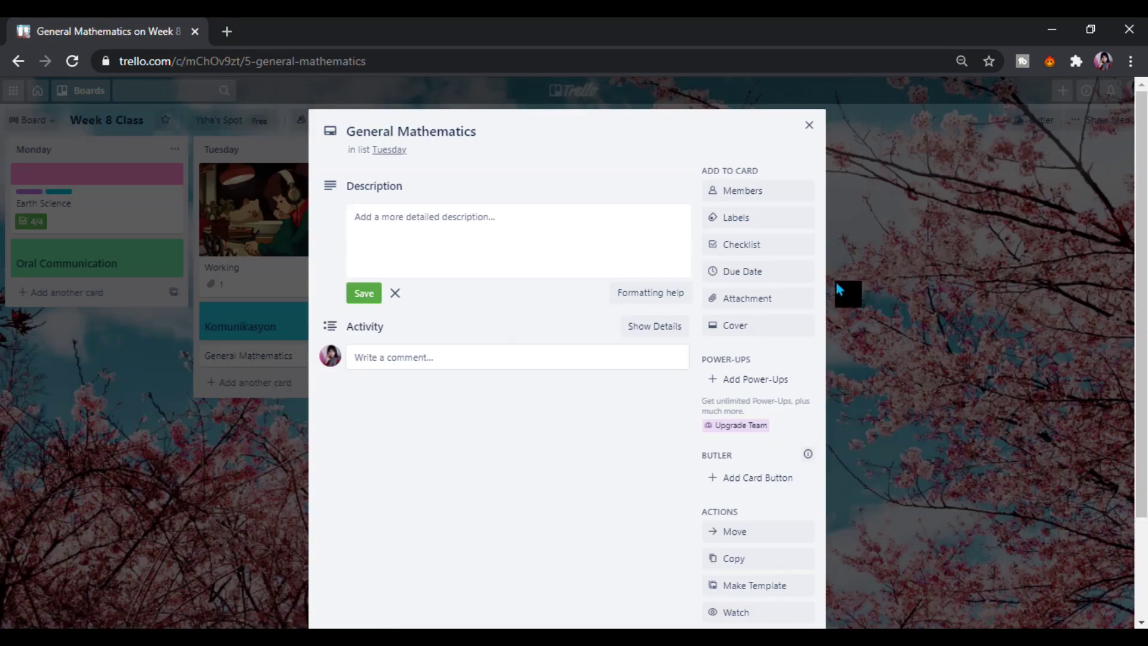
left_click(758, 329)
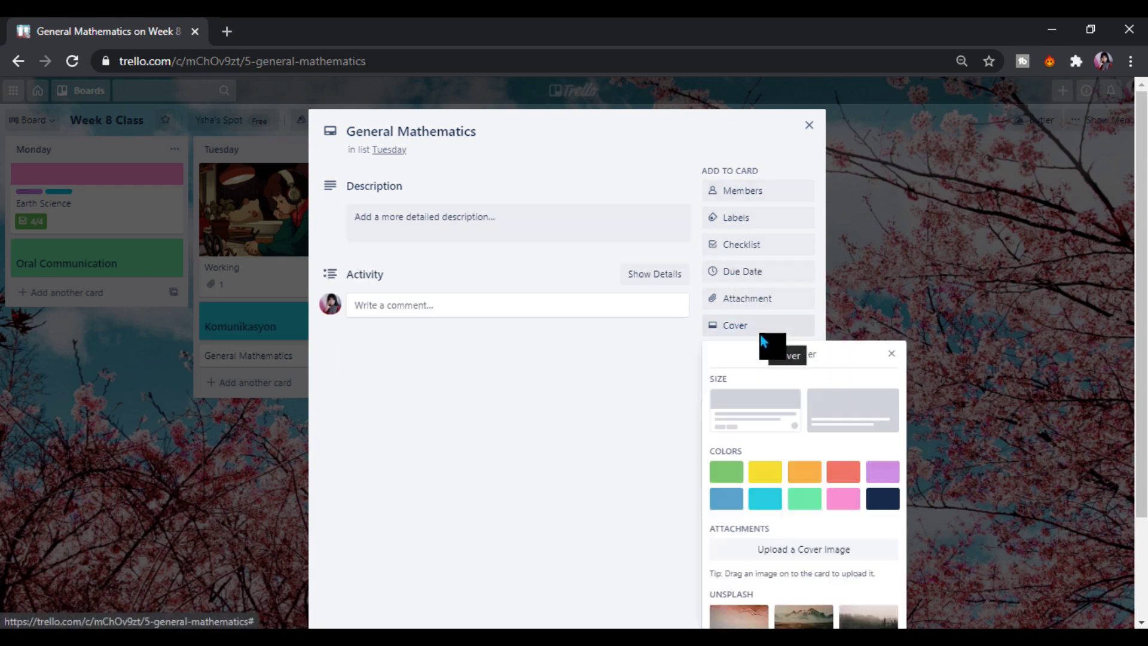
left_click(884, 419)
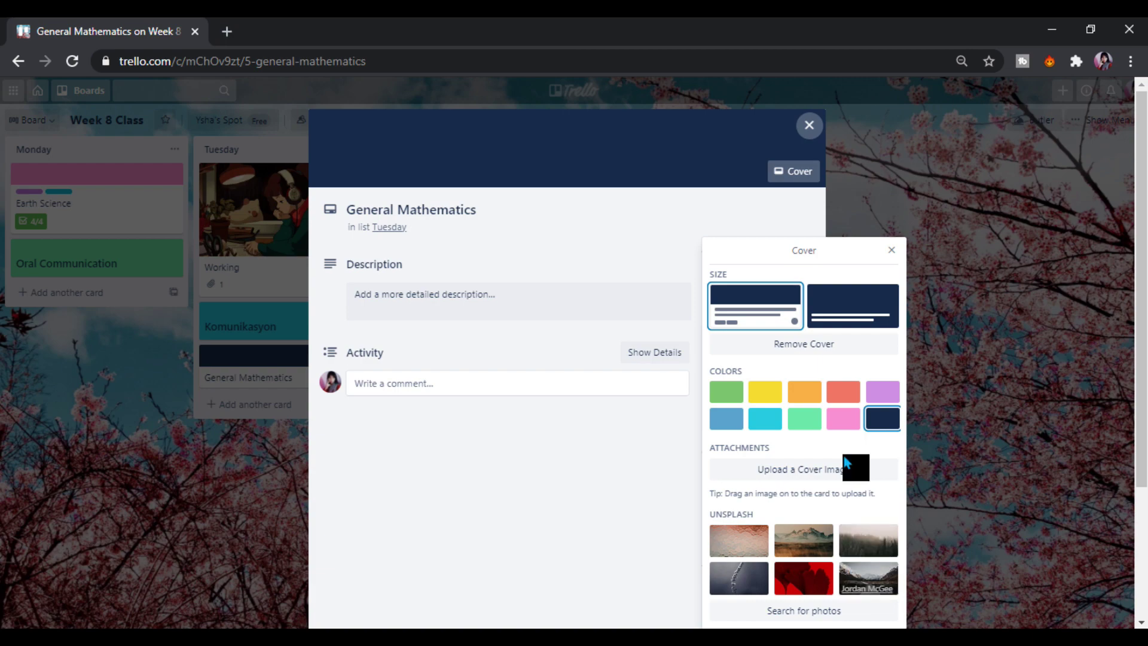
left_click(891, 250)
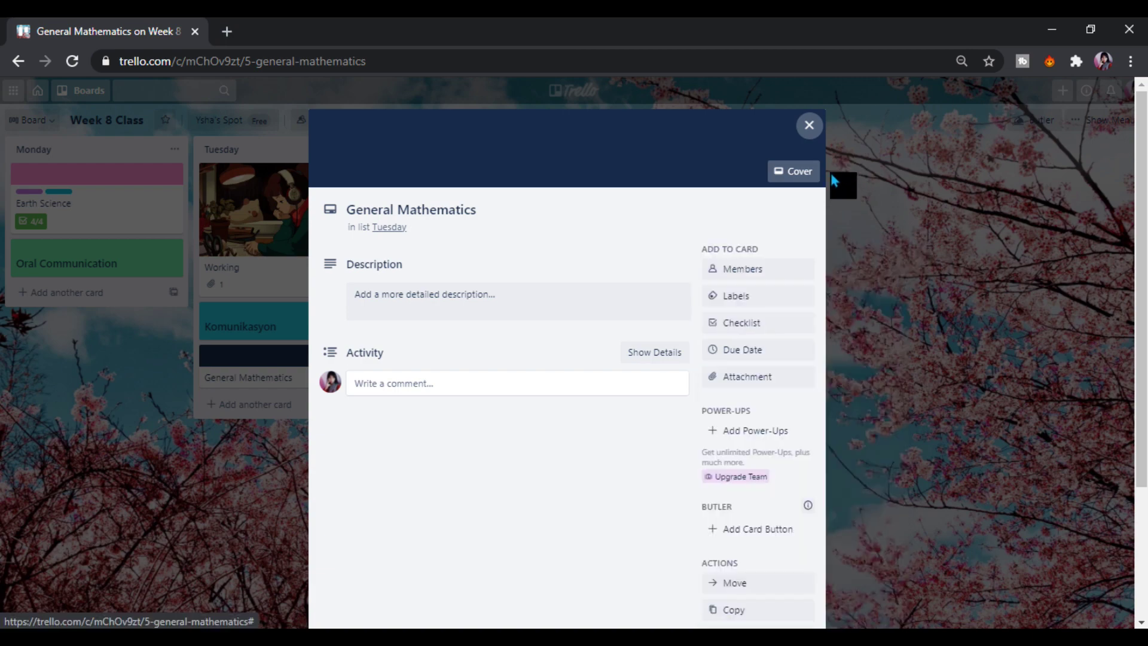
left_click(809, 125)
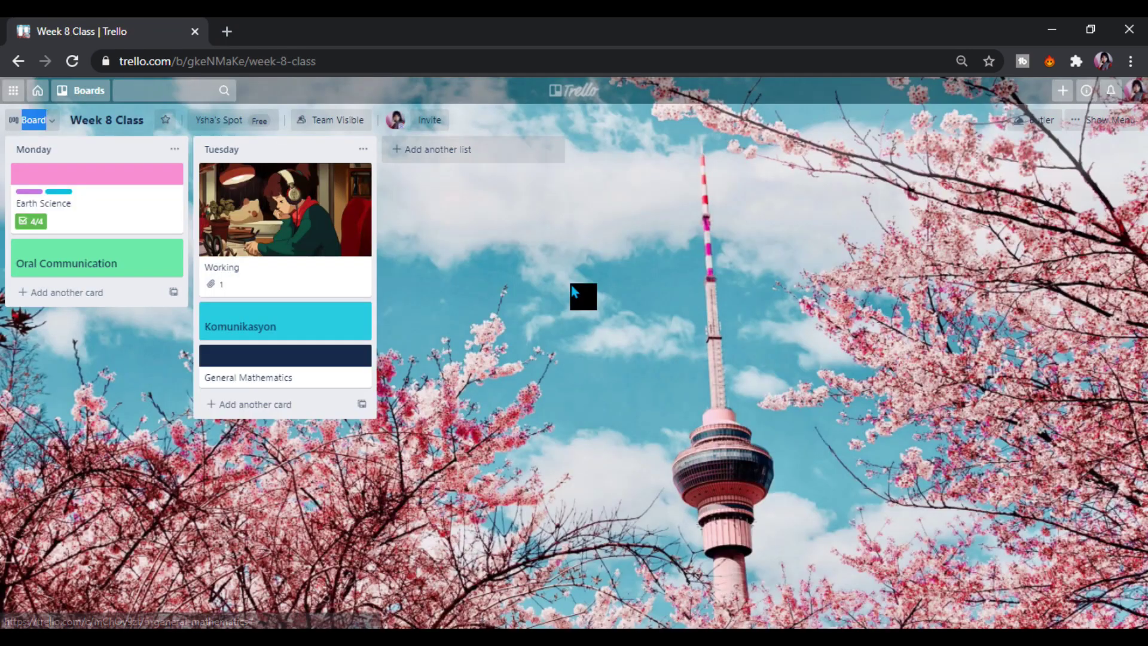
Make General Mathematics' navy cover fill the whole card.
left_click(316, 378)
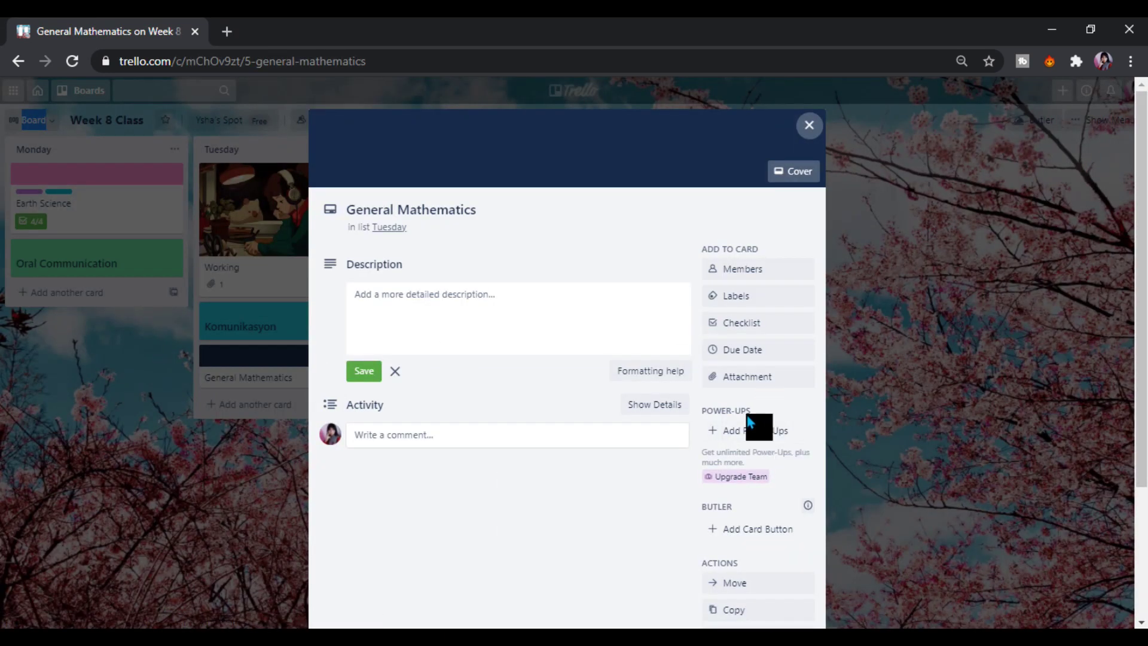
scroll(752, 388, "down", 2)
scroll(807, 192, "up", 2)
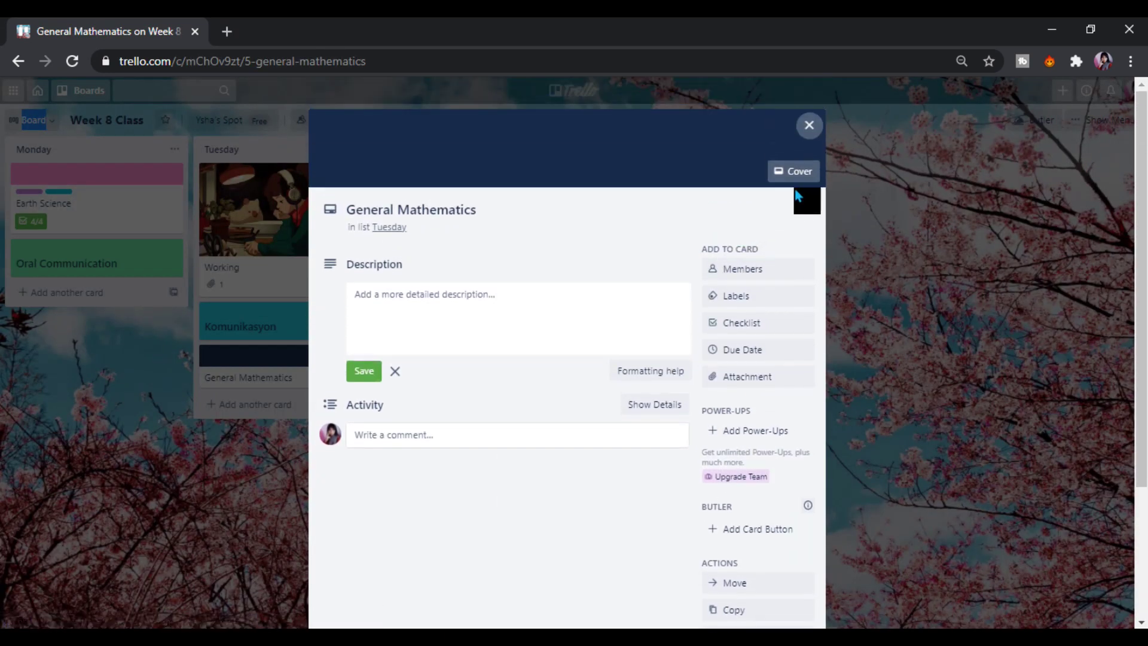
left_click(800, 187)
left_click(796, 177)
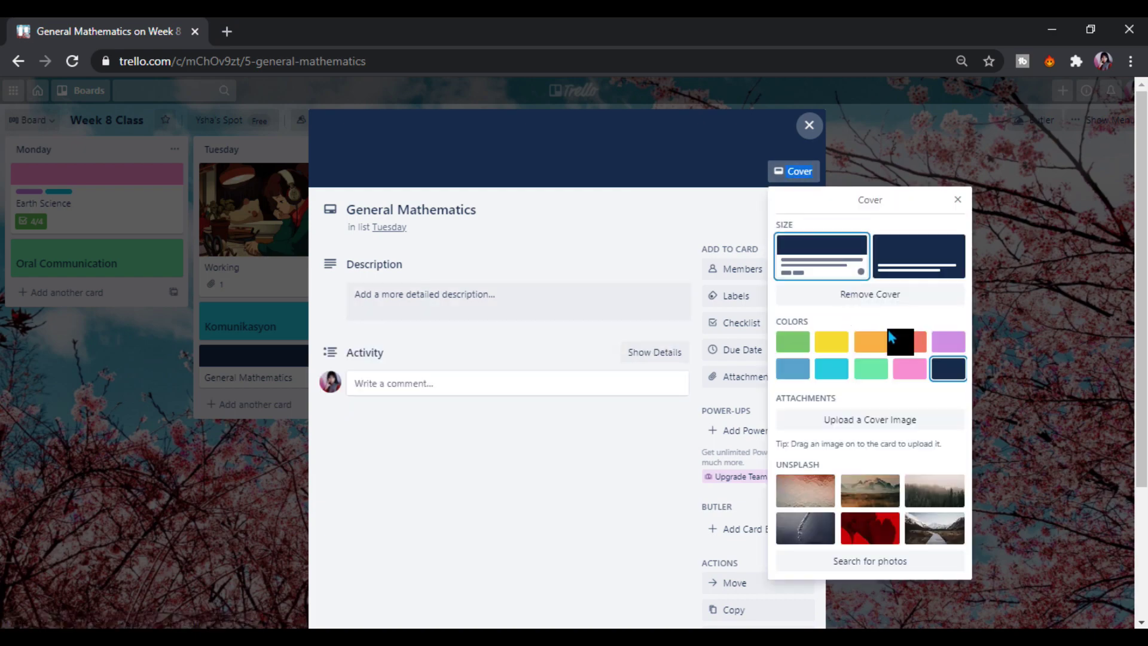
left_click(909, 255)
left_click(957, 200)
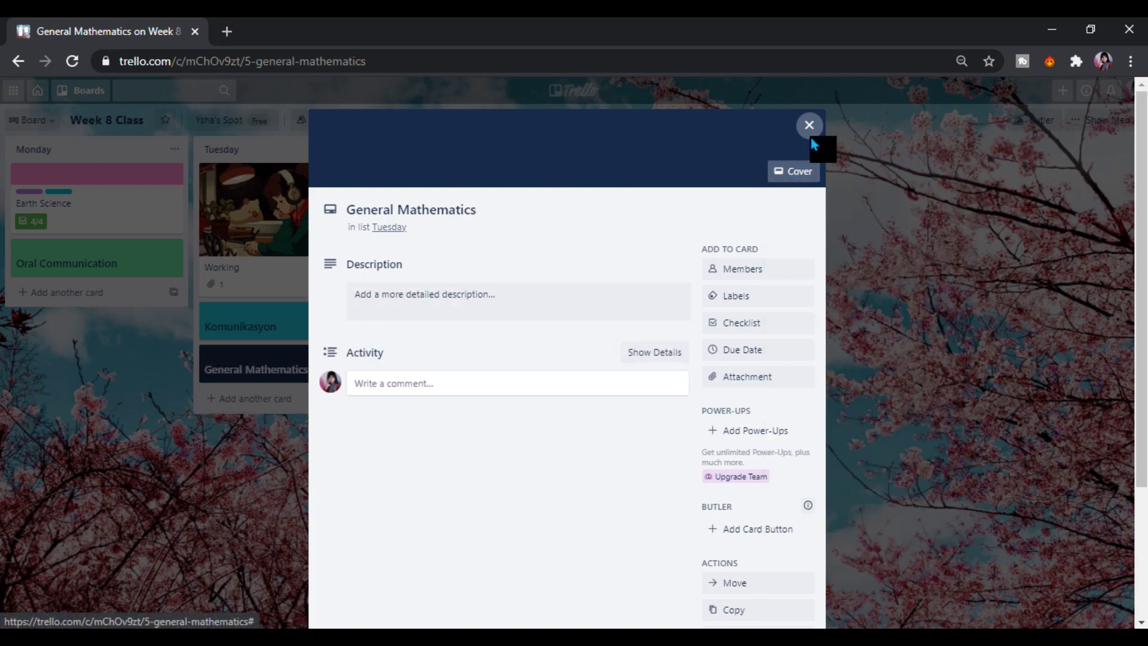
left_click(810, 127)
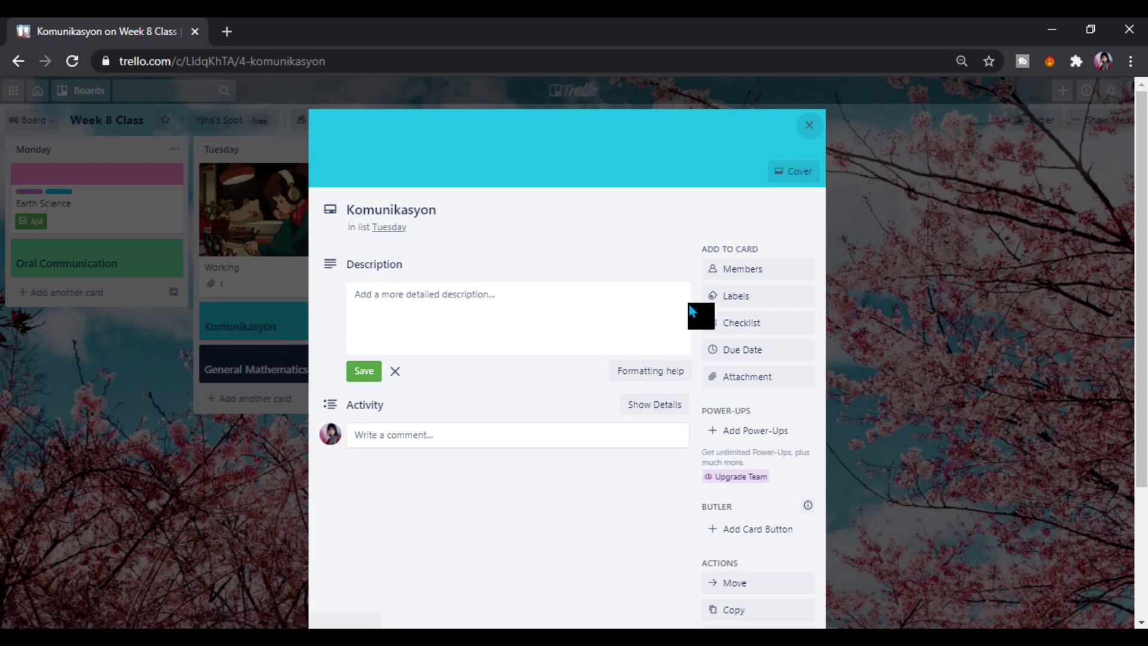
Attach the yellow label to Komunikasyon and name it Pandiwa.
left_click(731, 297)
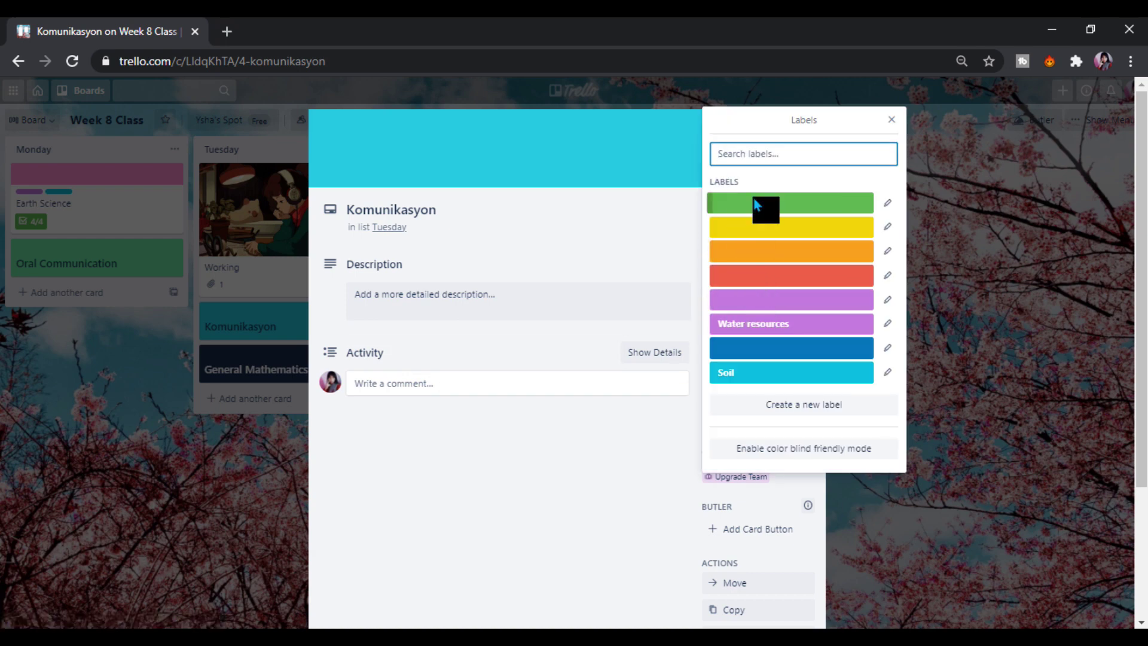
left_click(742, 233)
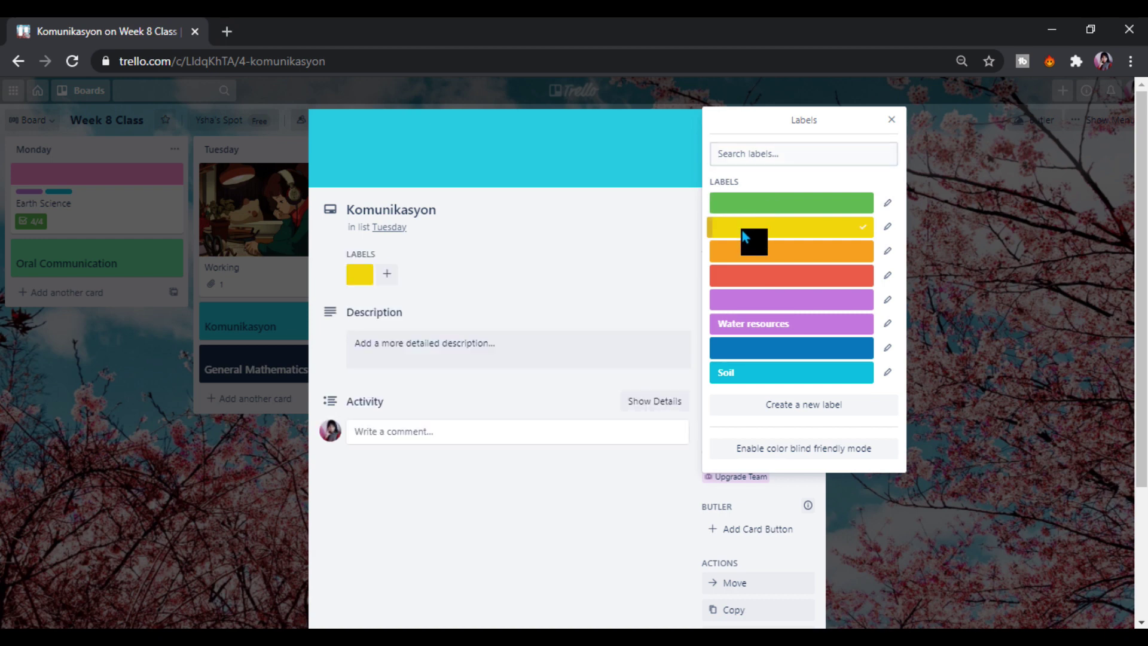
left_click(887, 226)
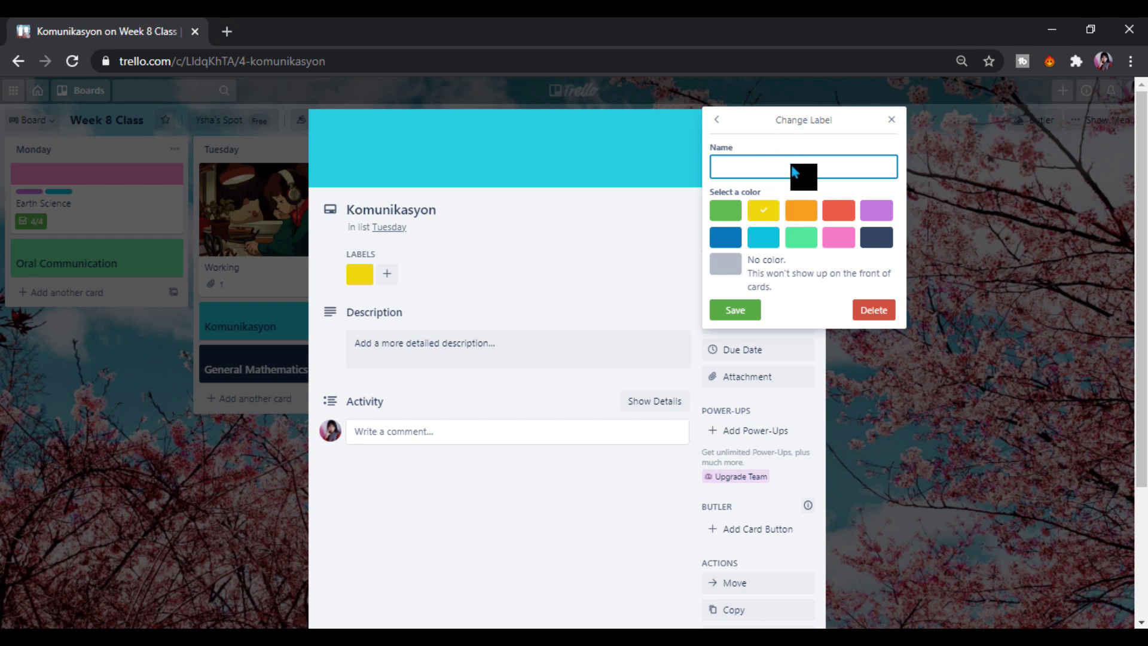
type("Pandiwa")
key("Return")
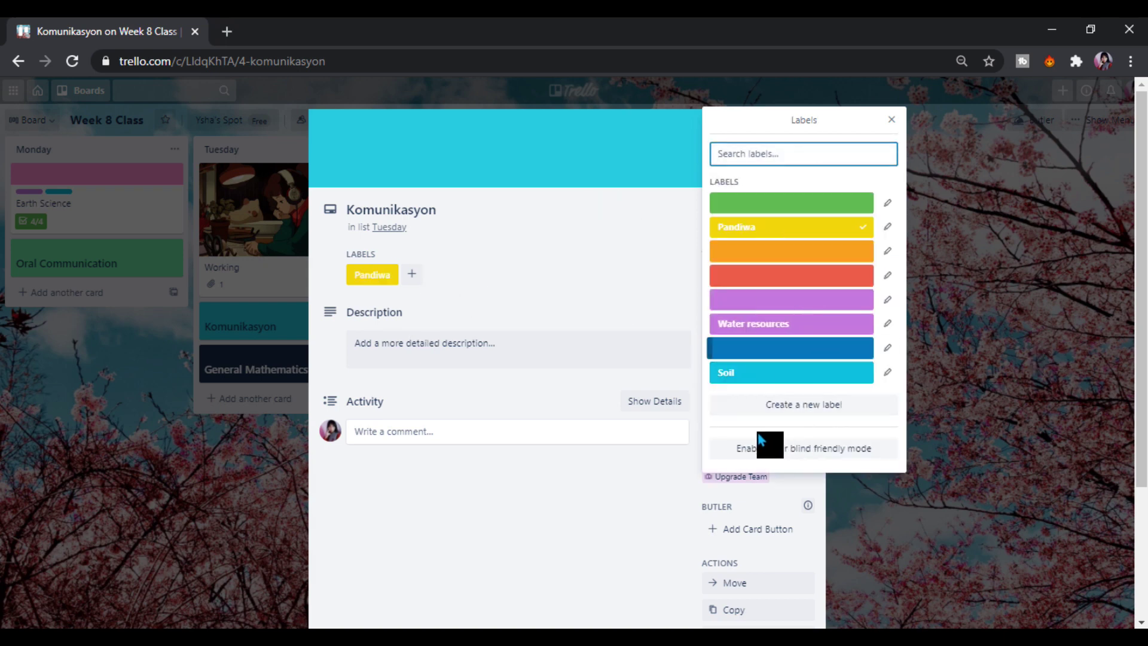
left_click(891, 119)
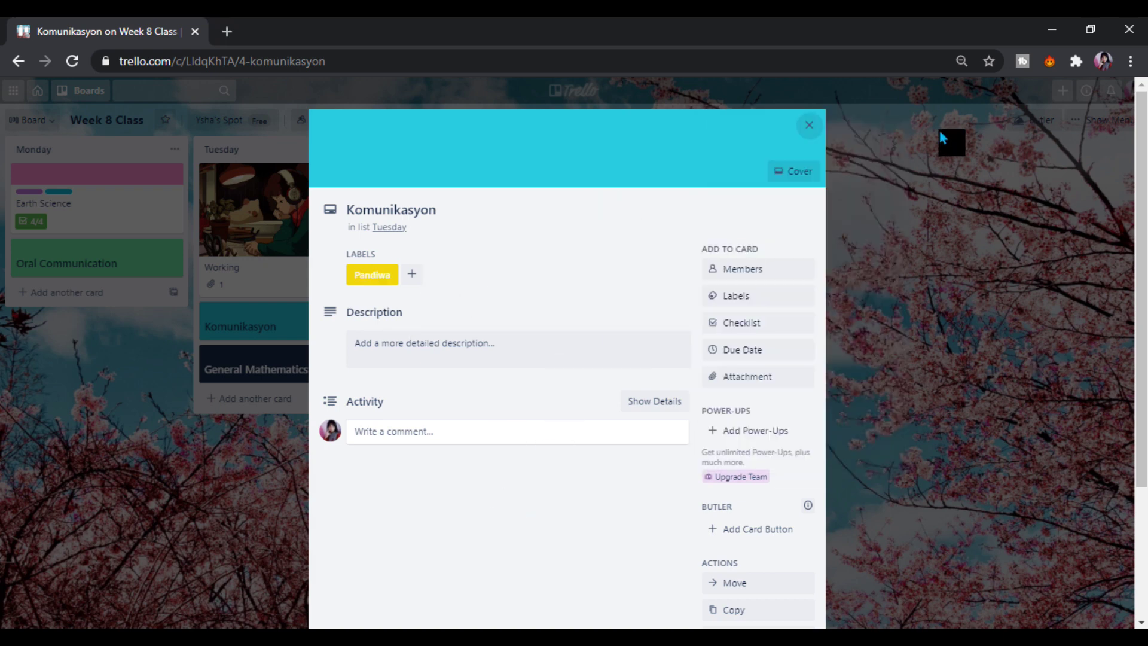
Shrink Komunikasyon's cyan cover to the small header size.
left_click(805, 177)
left_click(840, 257)
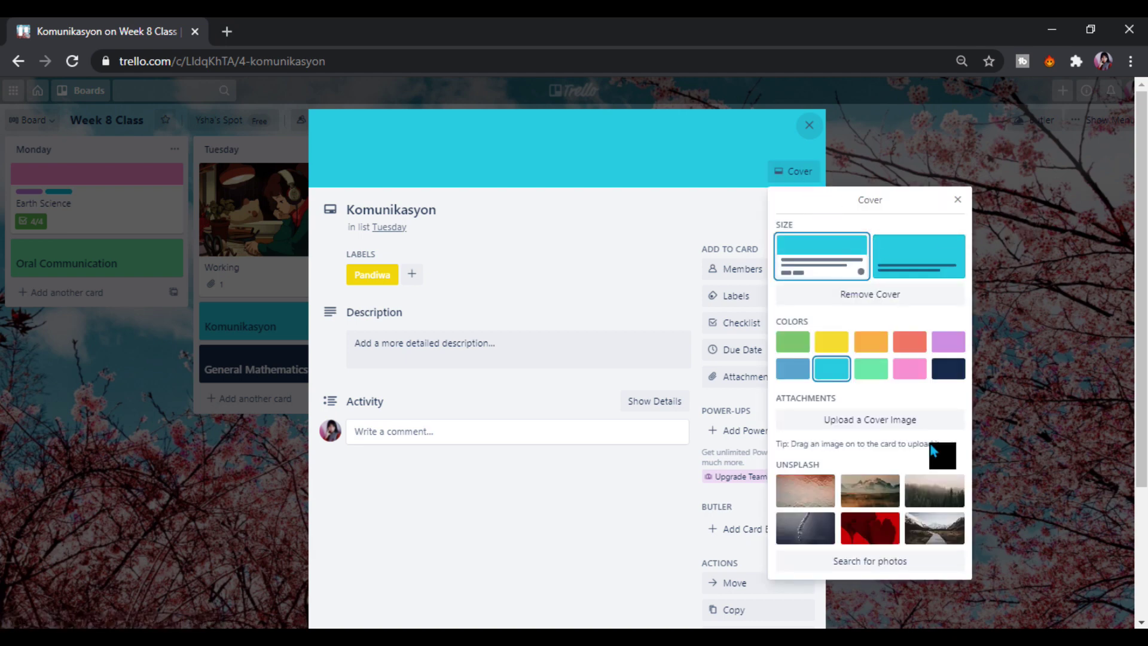
left_click(958, 201)
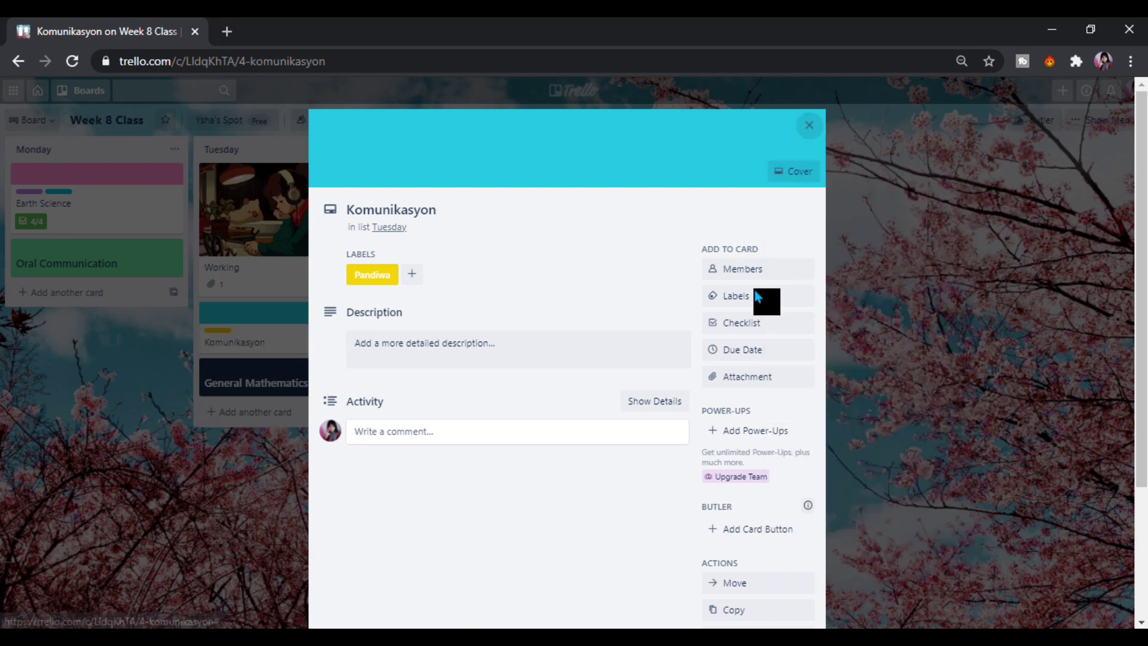
Add a To Do checklist with items pandiwa, wika, komunikasyon and timeline to Komunikasyon.
left_click(739, 325)
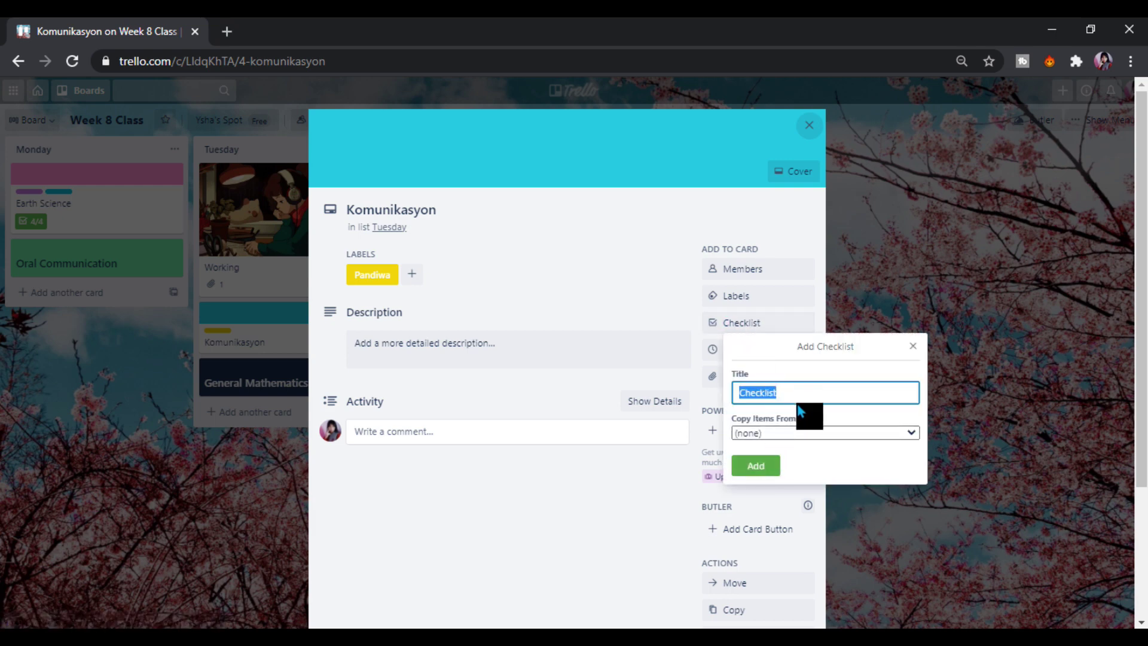
type("To Do")
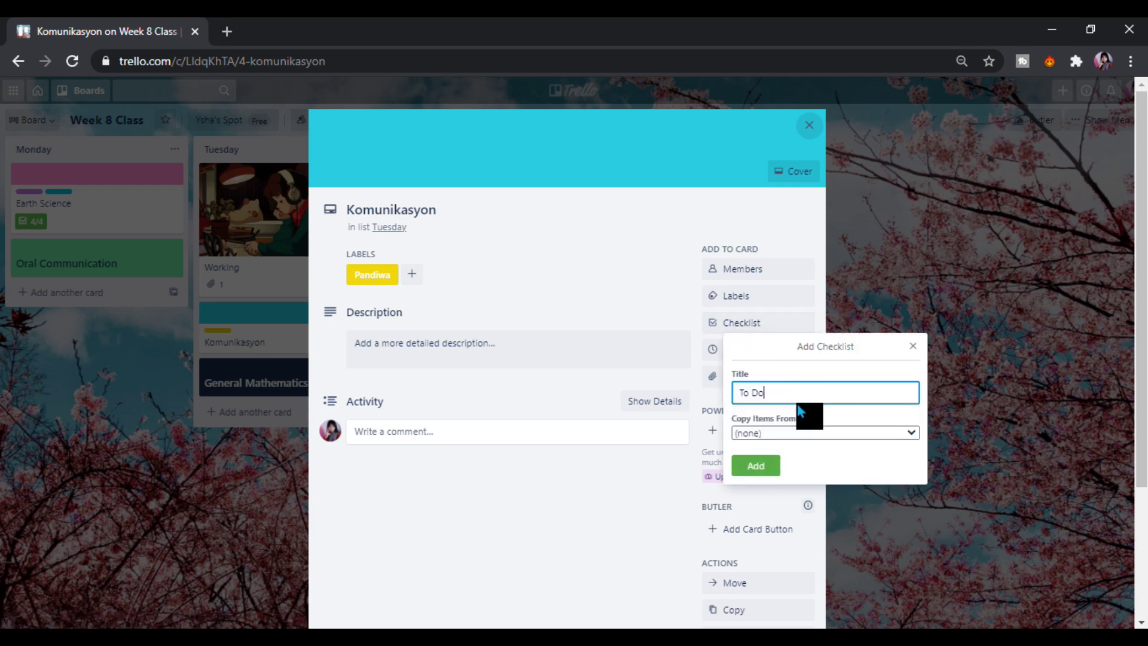
key("Return")
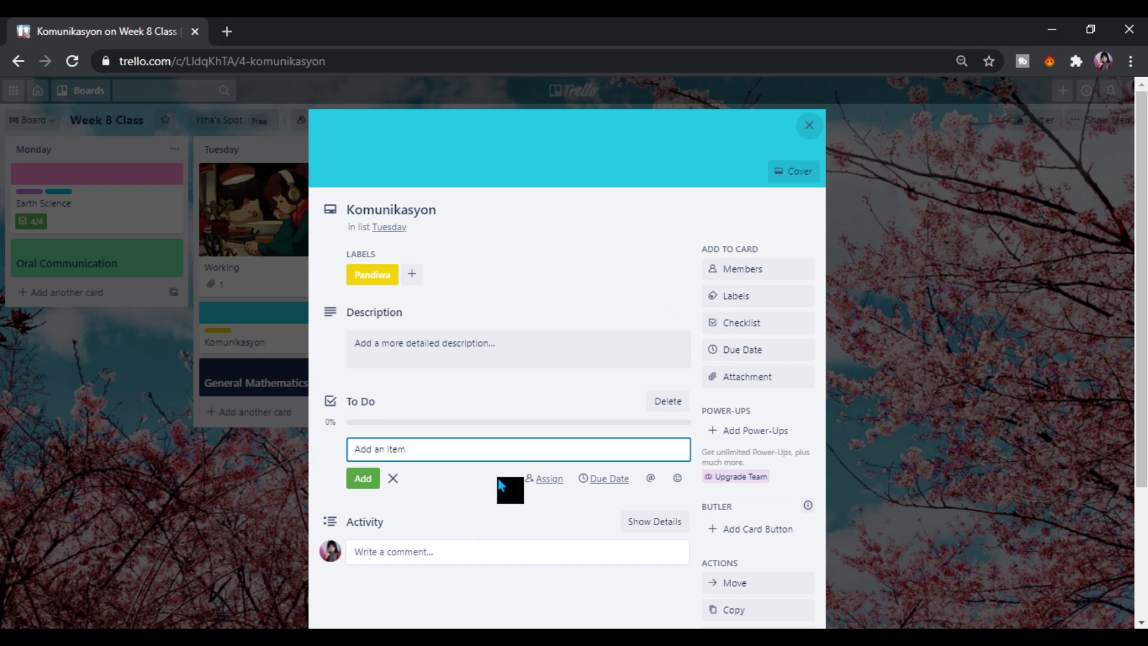
type("pandiwa")
key("Return")
type("wika")
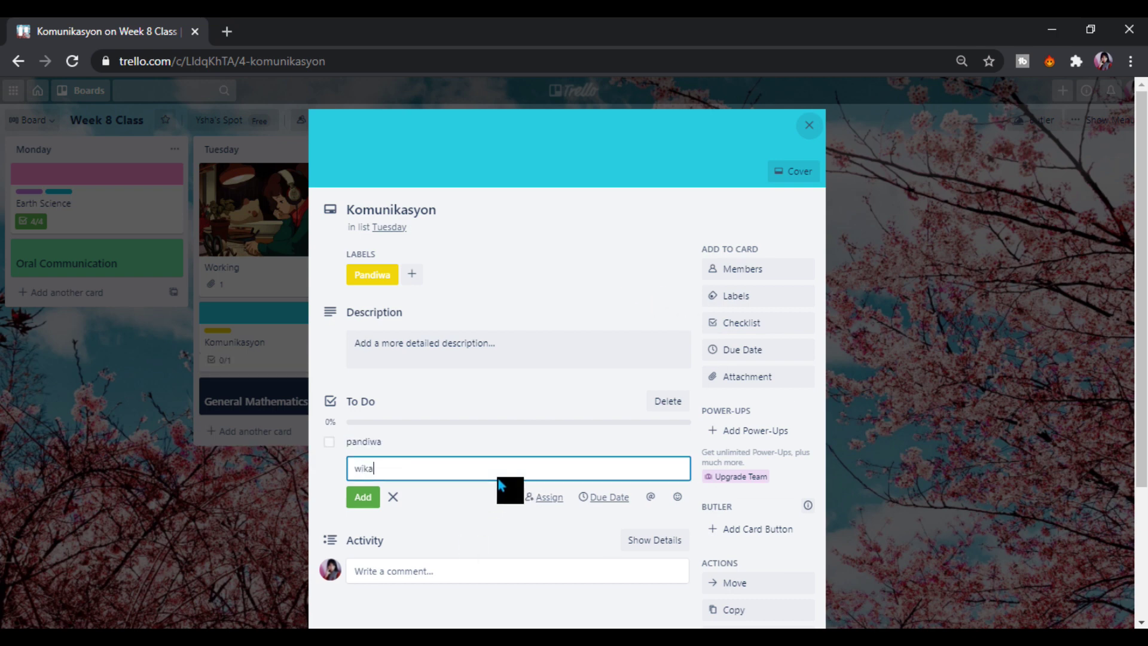
key("Return")
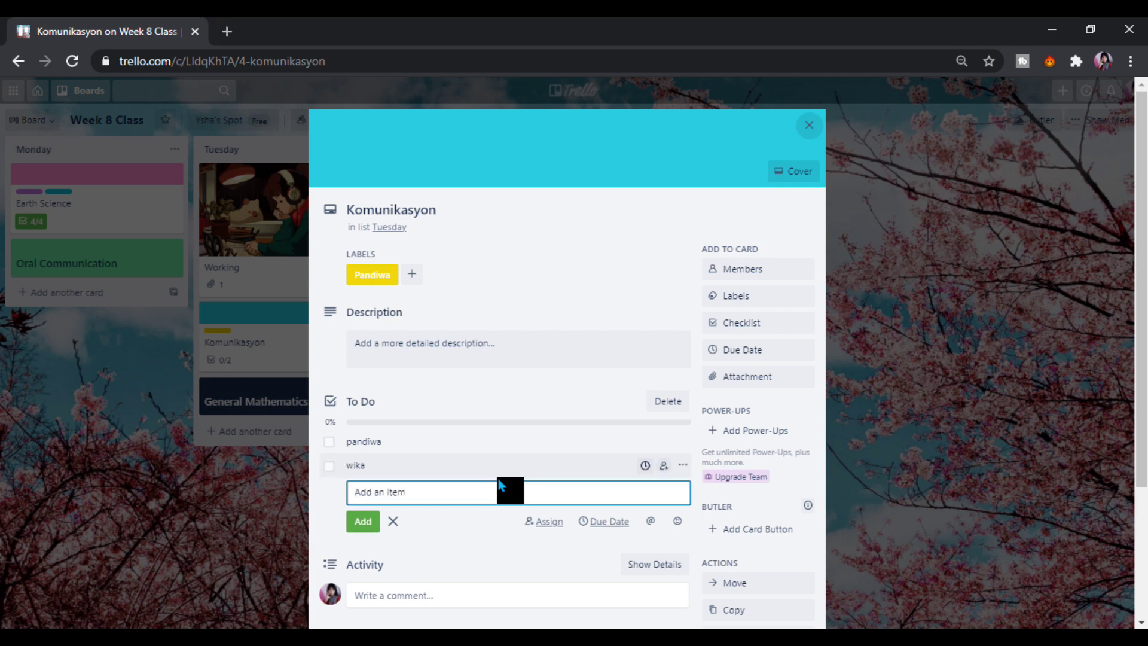
type("komunikasyon")
key("Return")
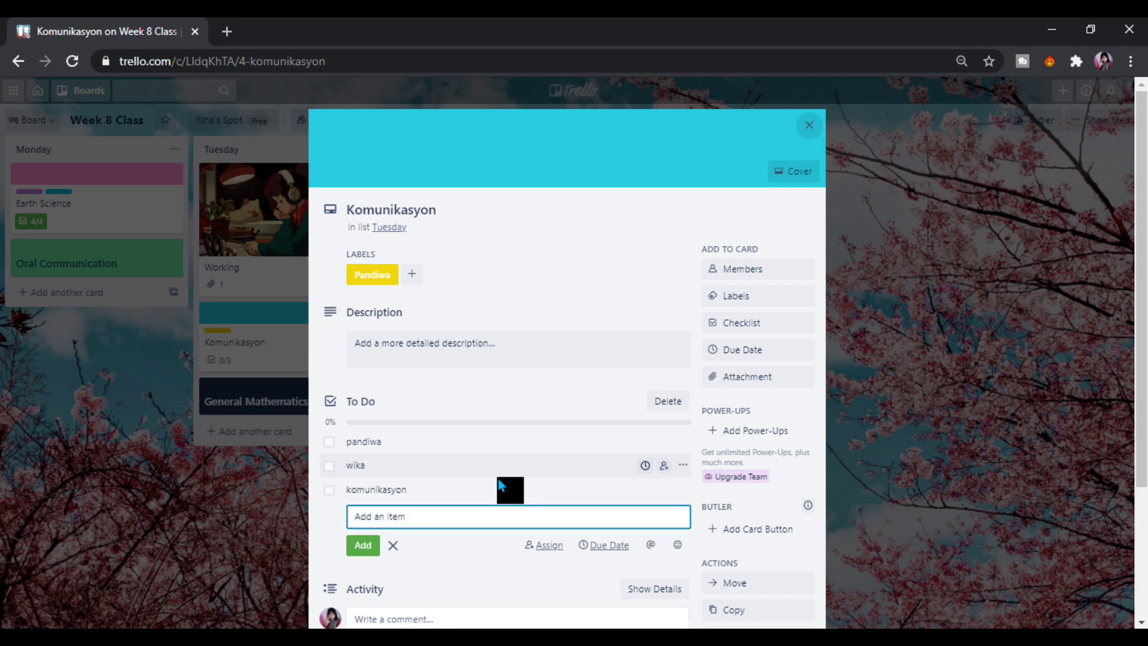
type("timeline")
key("Return")
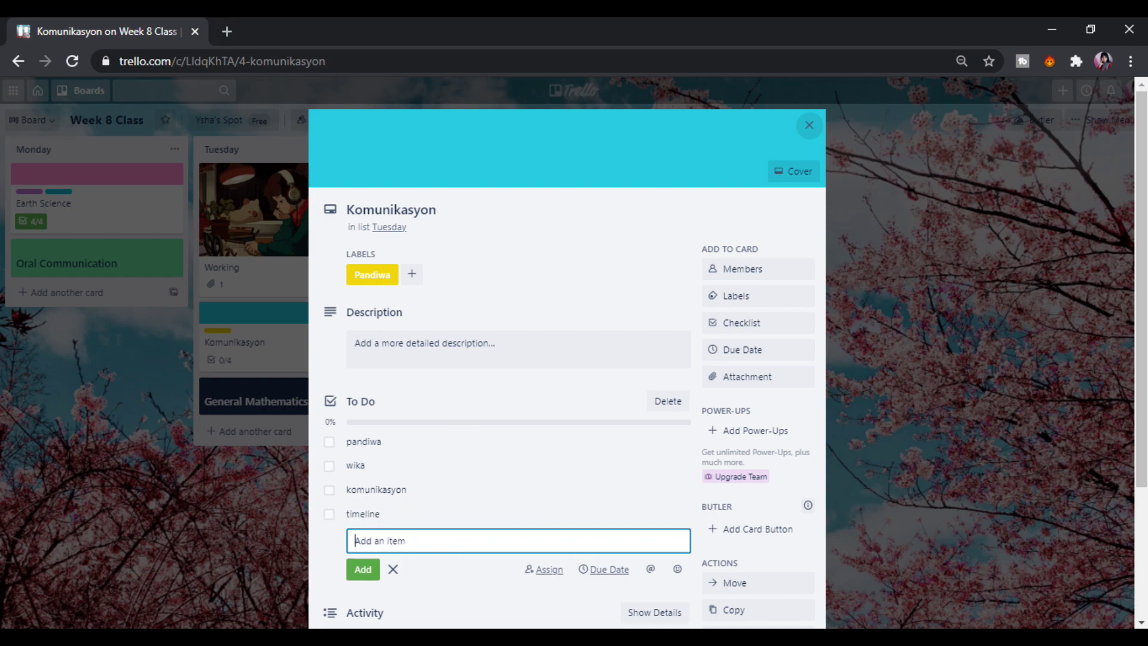
left_click(810, 124)
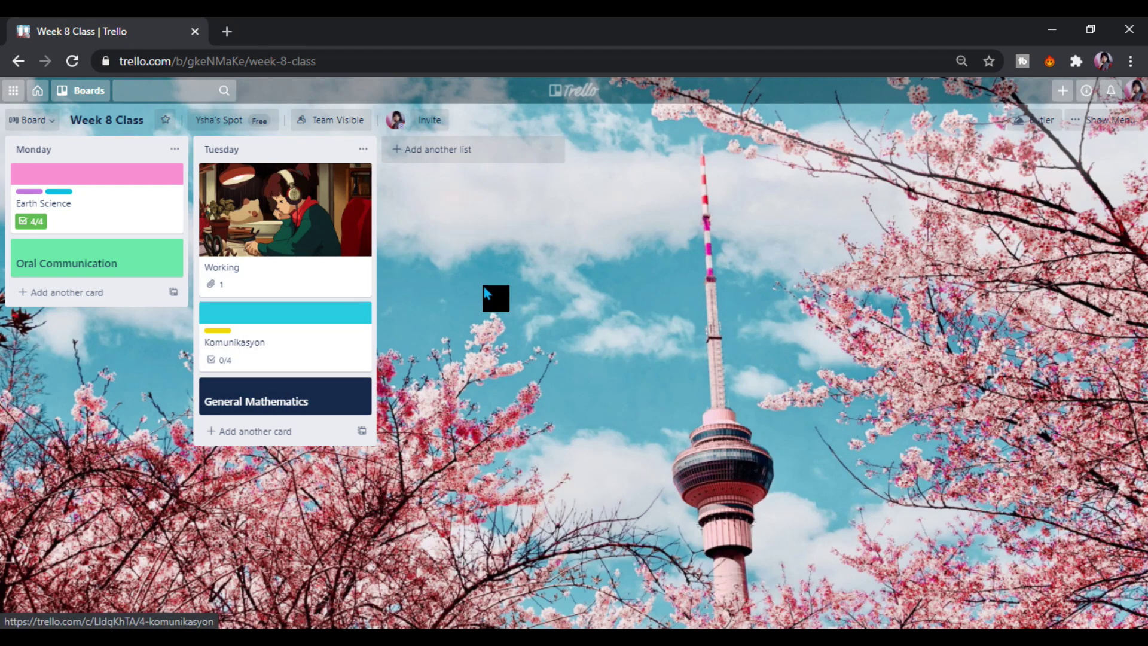
Tick the pandiwa and wika checklist items so progress shows 2/4.
left_click(281, 351)
scroll(358, 430, "down", 2)
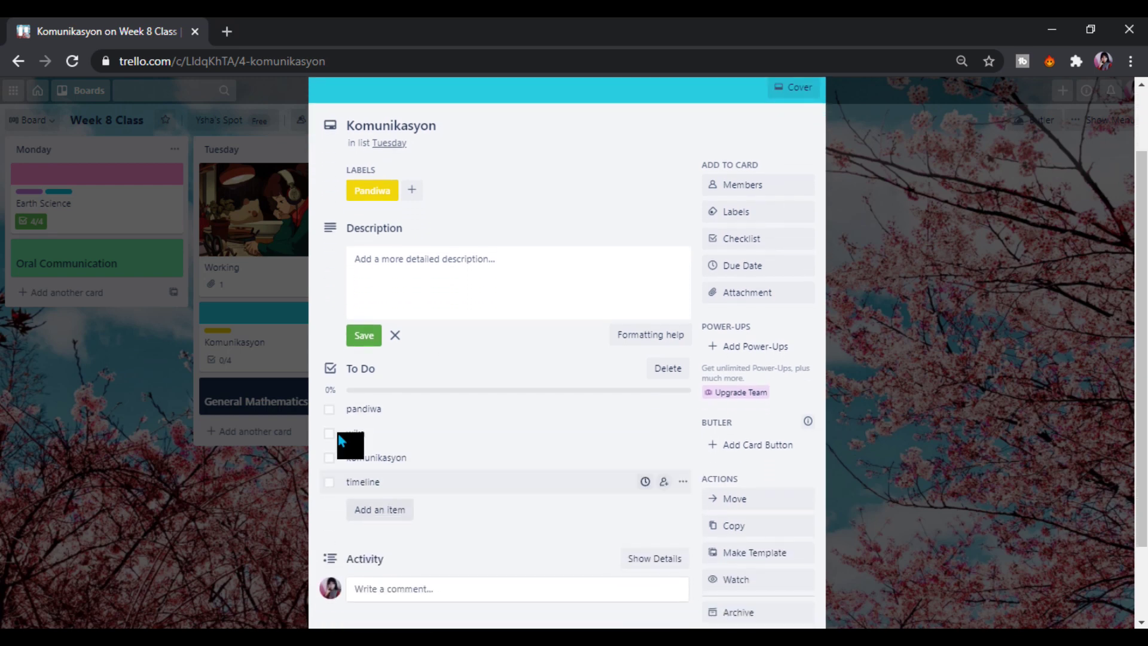
left_click(328, 410)
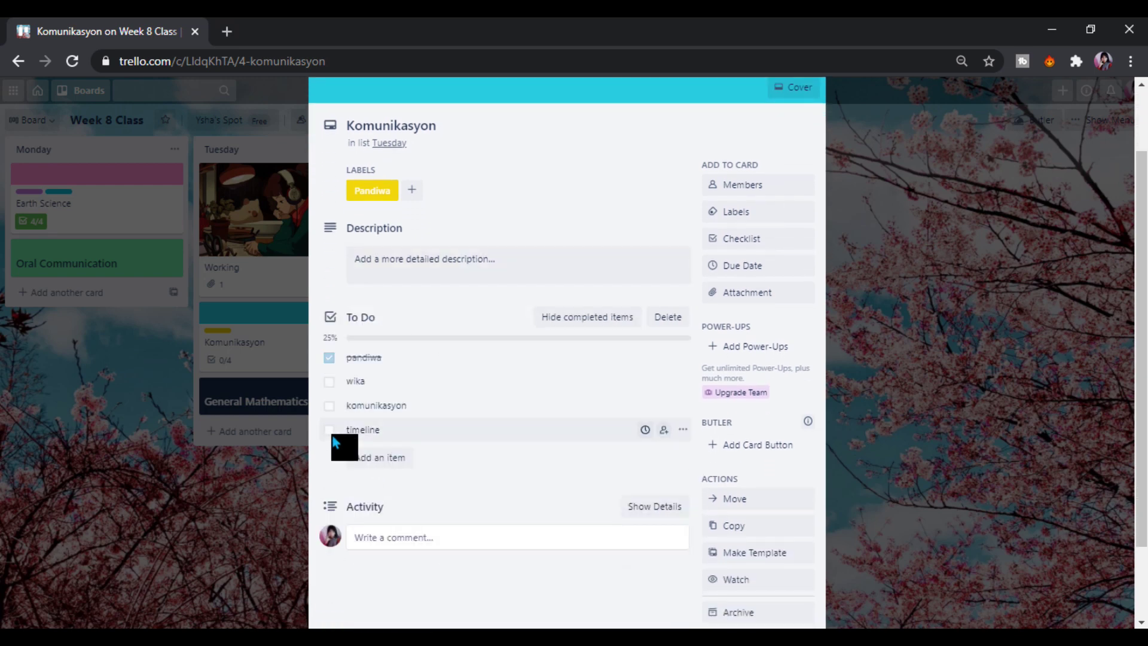
left_click(327, 386)
scroll(801, 303, "down", 1)
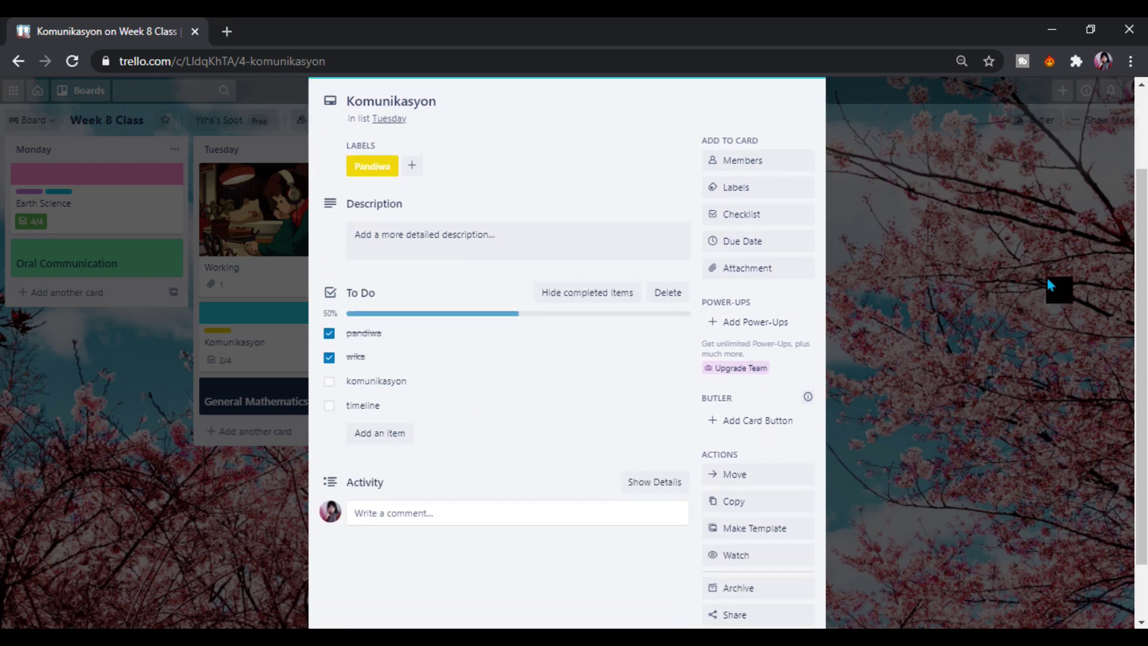
scroll(1046, 279, "up", 2)
left_click(1041, 281)
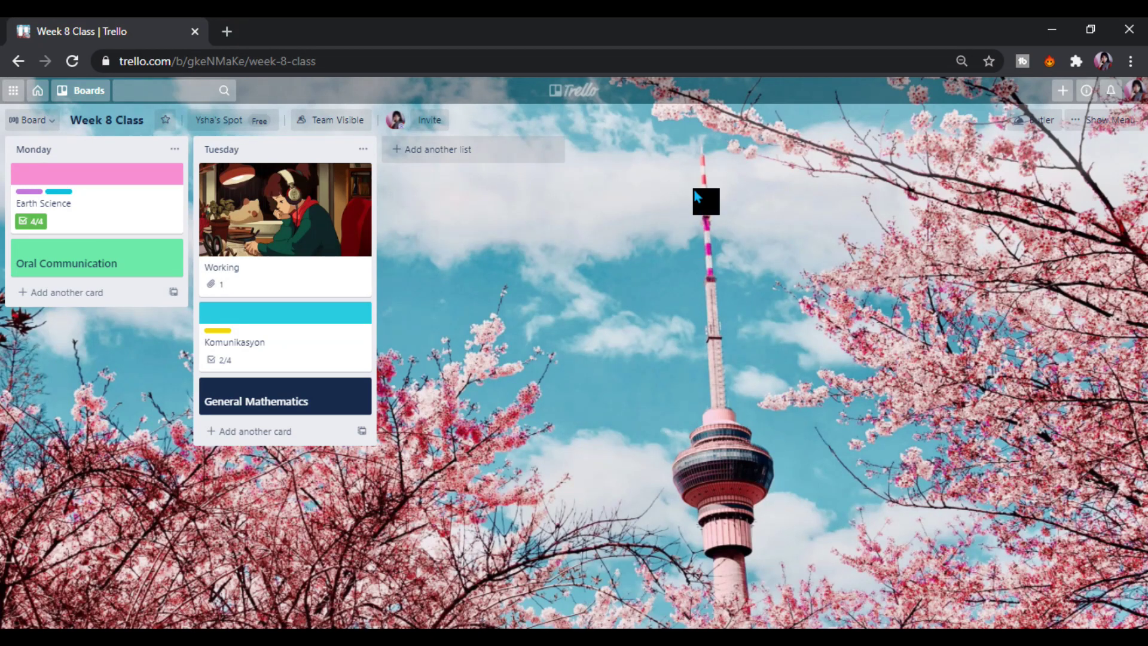
Create a new list named Wednesday on the board.
left_click(467, 150)
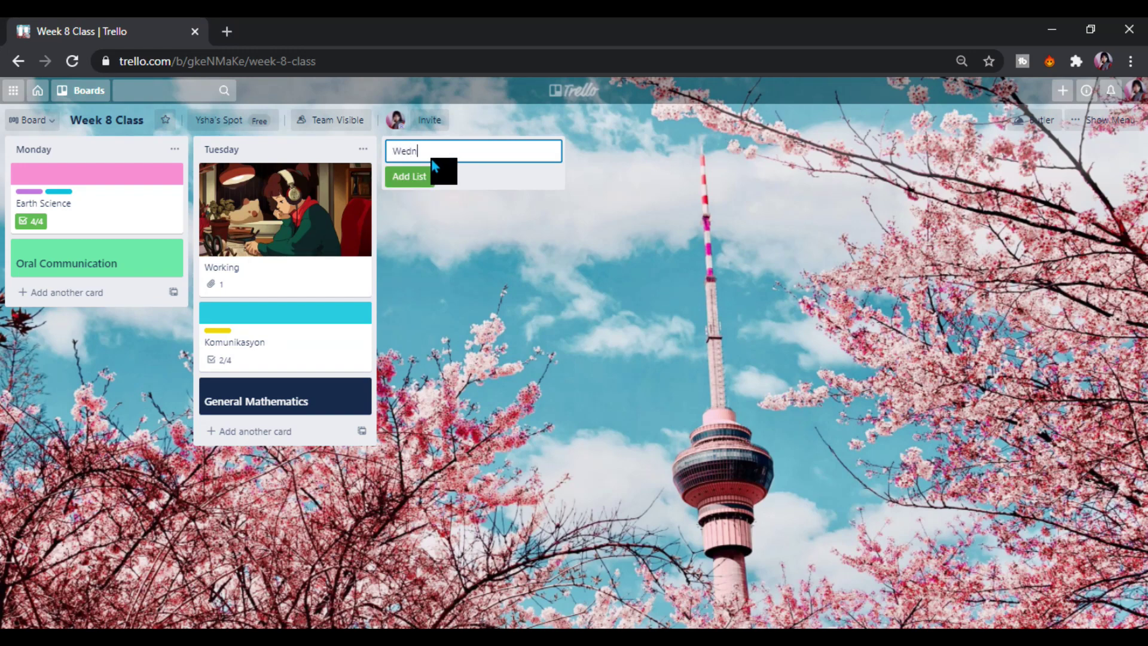
type("Wednesday")
key("Return")
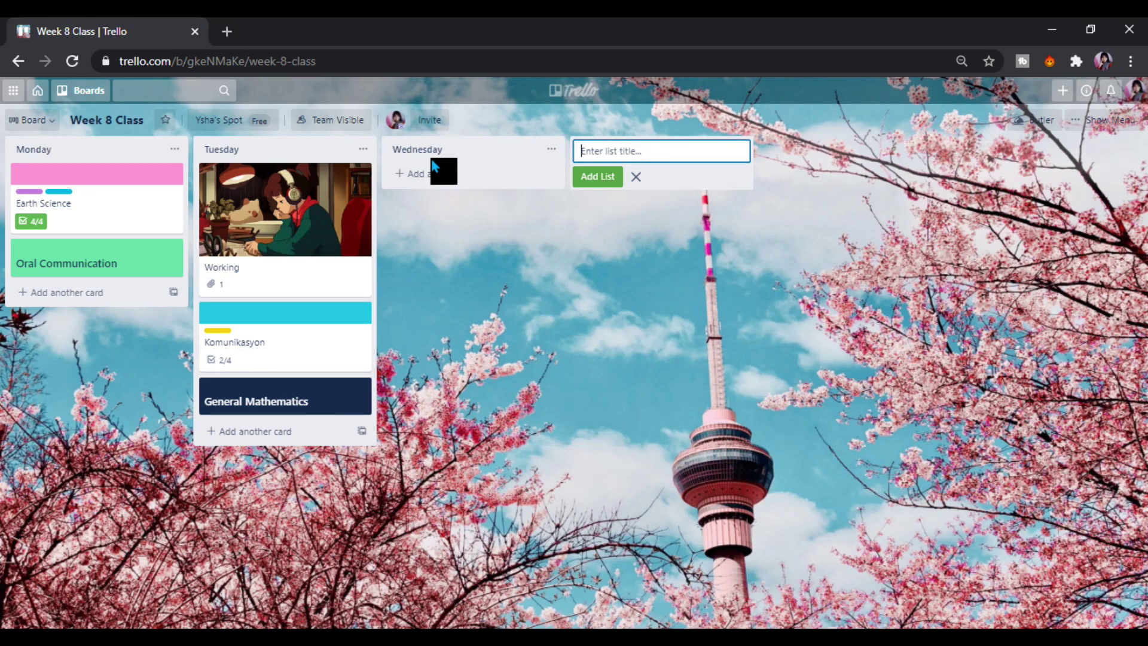
Add Pre Calculus and General Biology cards to the Wednesday list.
left_click(415, 178)
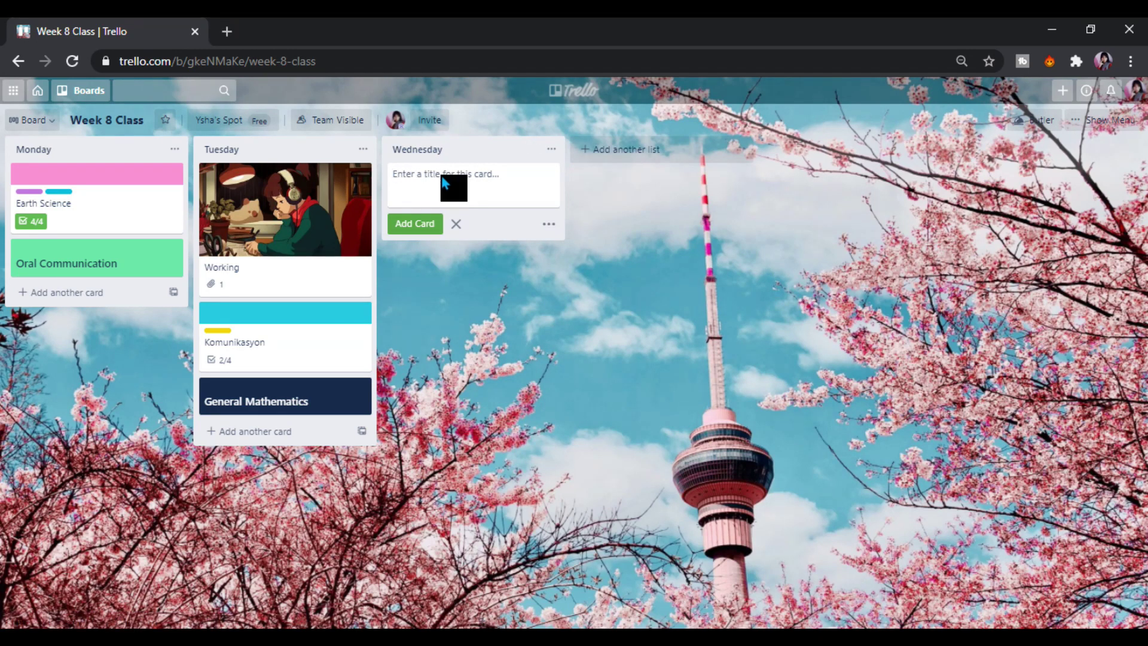
type("Pre Calculus")
key("Return")
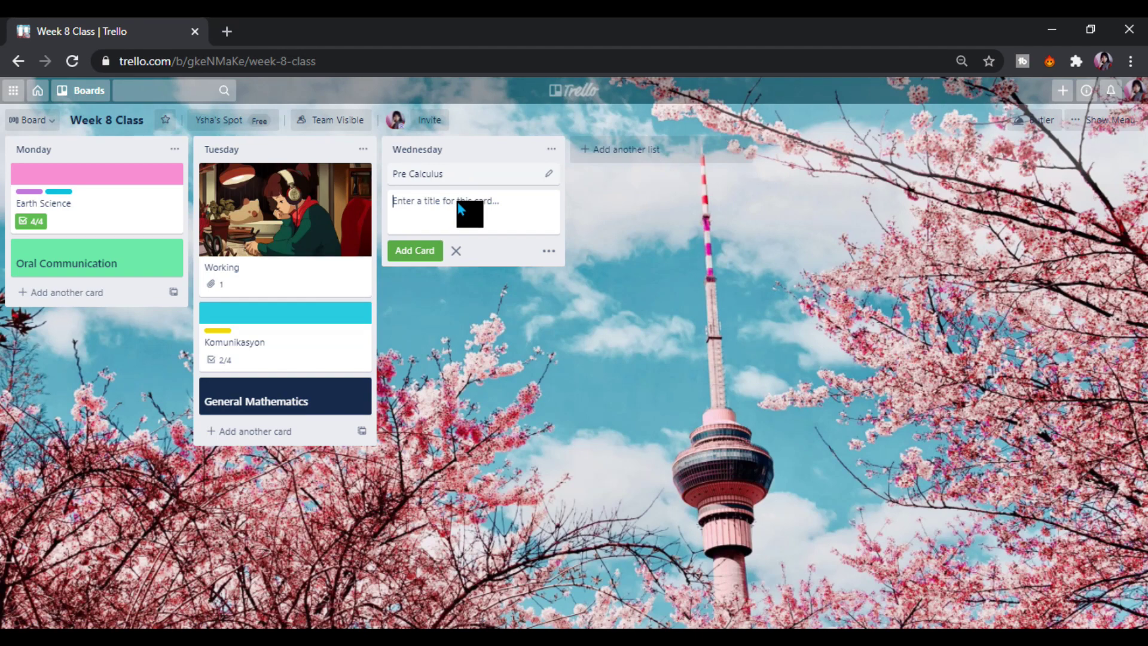
type("General Biology")
key("Return")
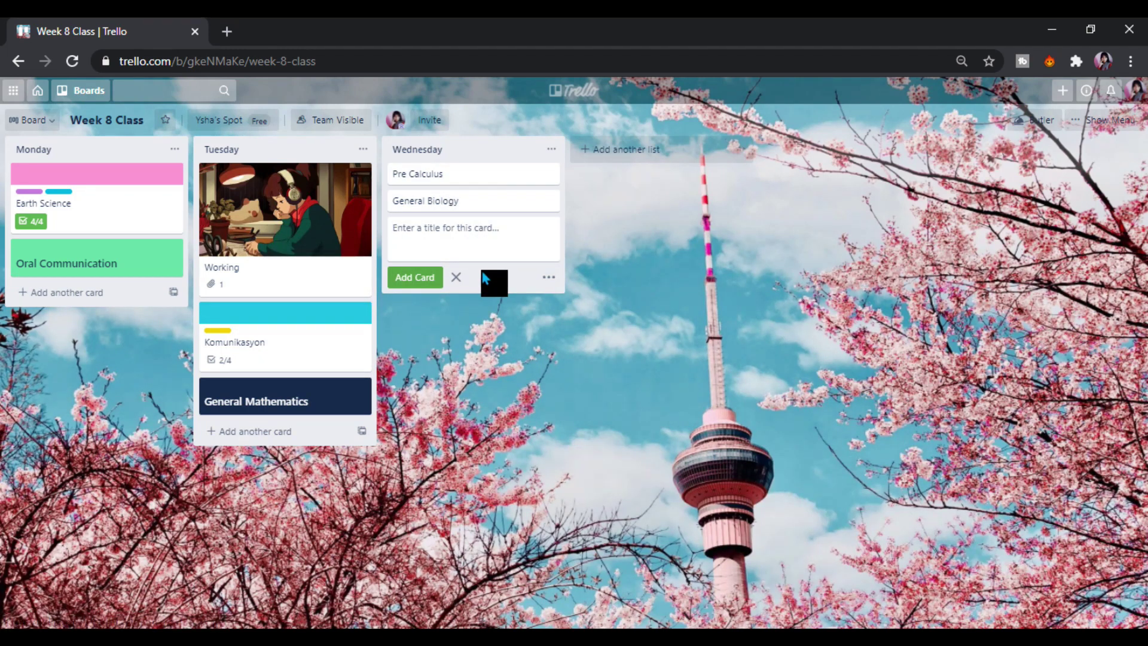
Add Plan A and Plan B cards below General Biology in Wednesday.
left_click(456, 277)
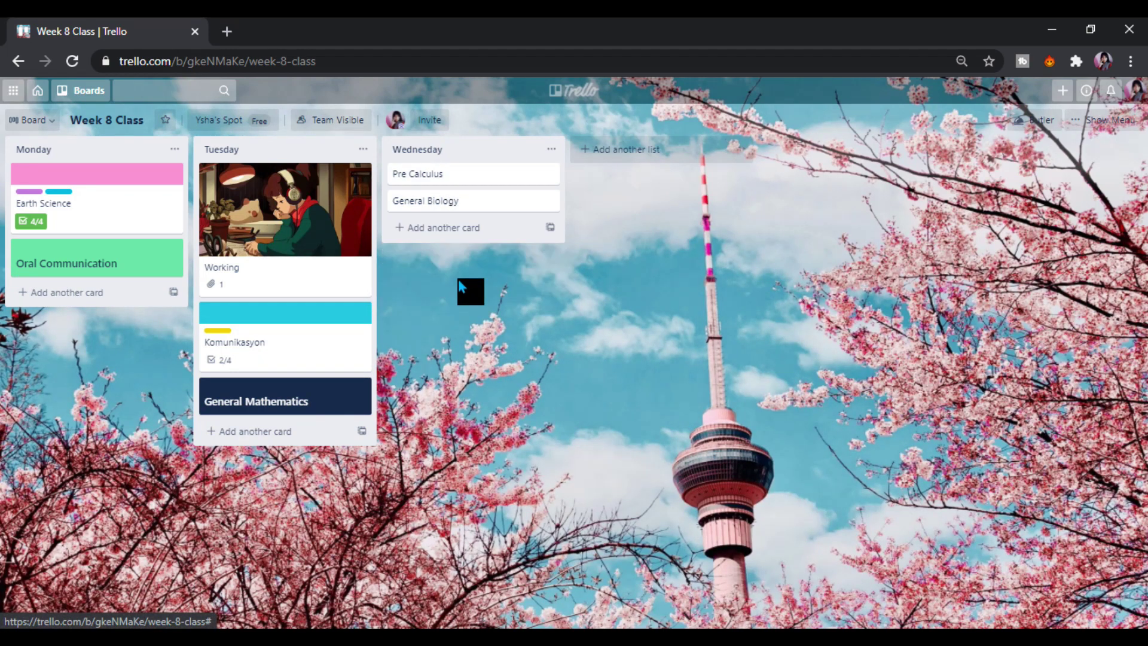
left_click(504, 177)
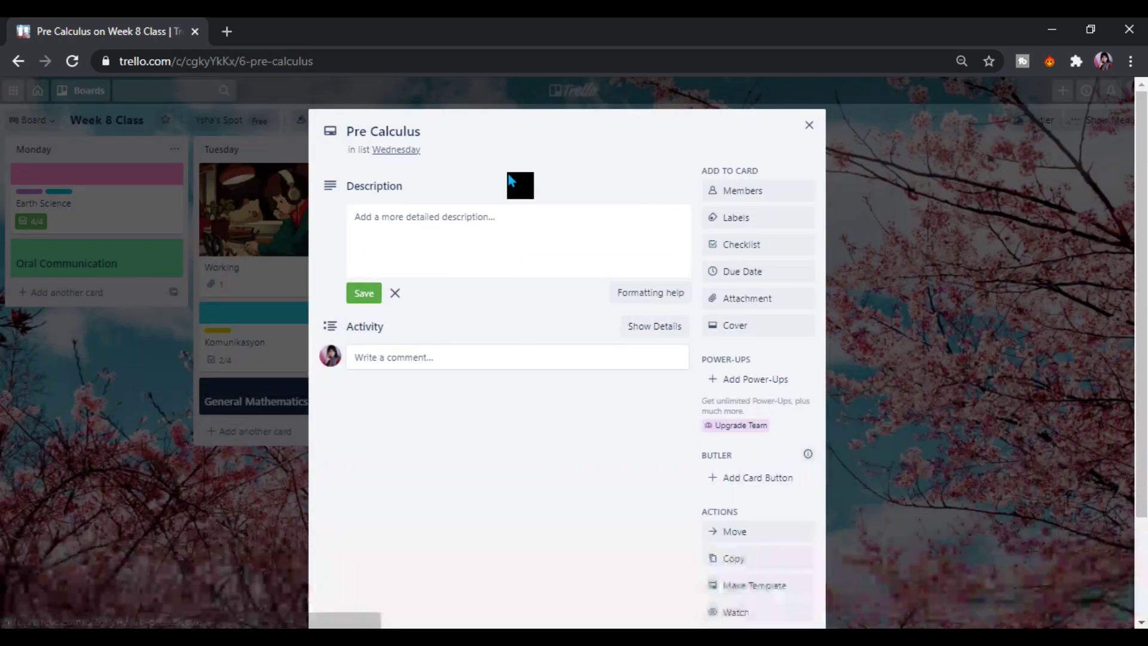
left_click(811, 124)
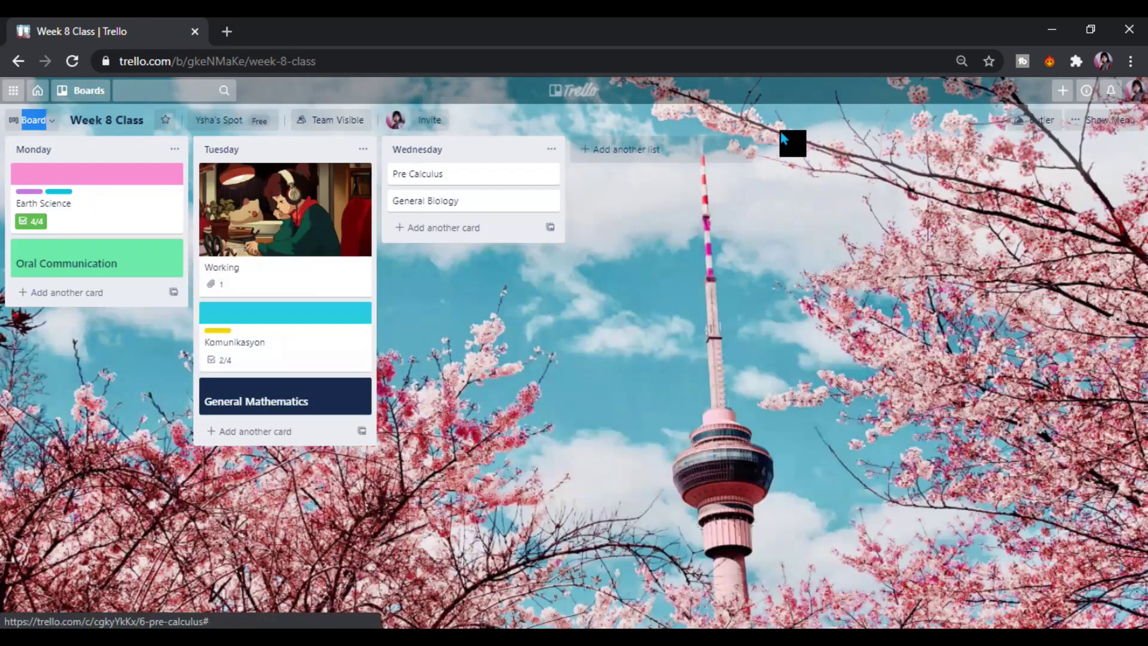
left_click(469, 235)
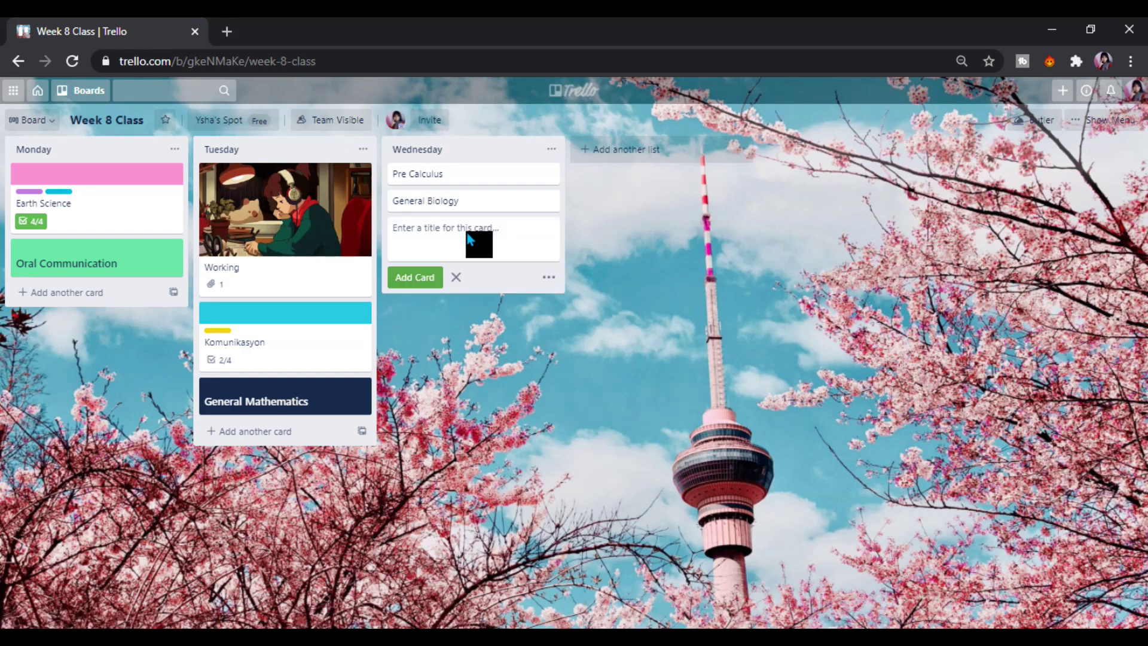
type("Plan A")
key("Return")
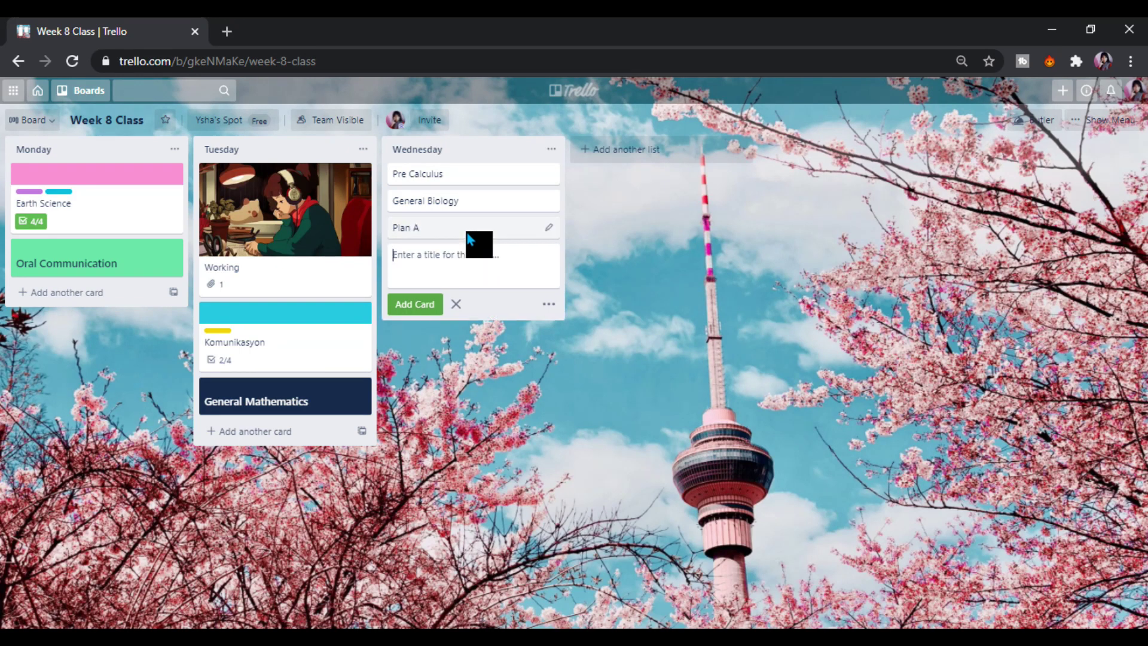
type("P")
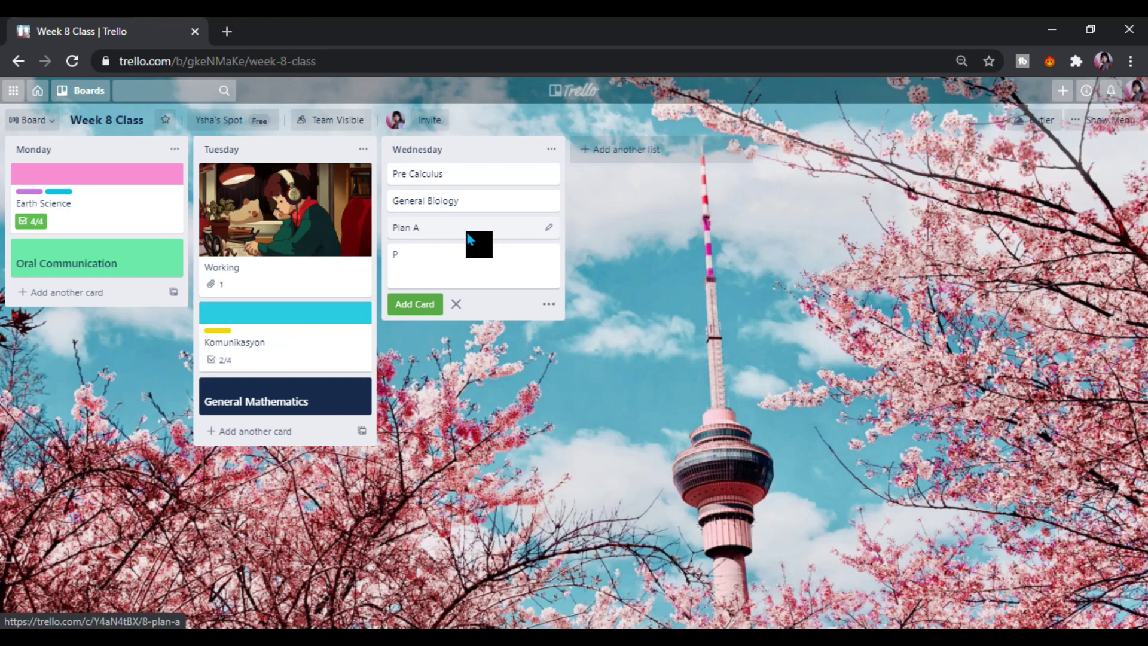
type("lan B")
key("Return")
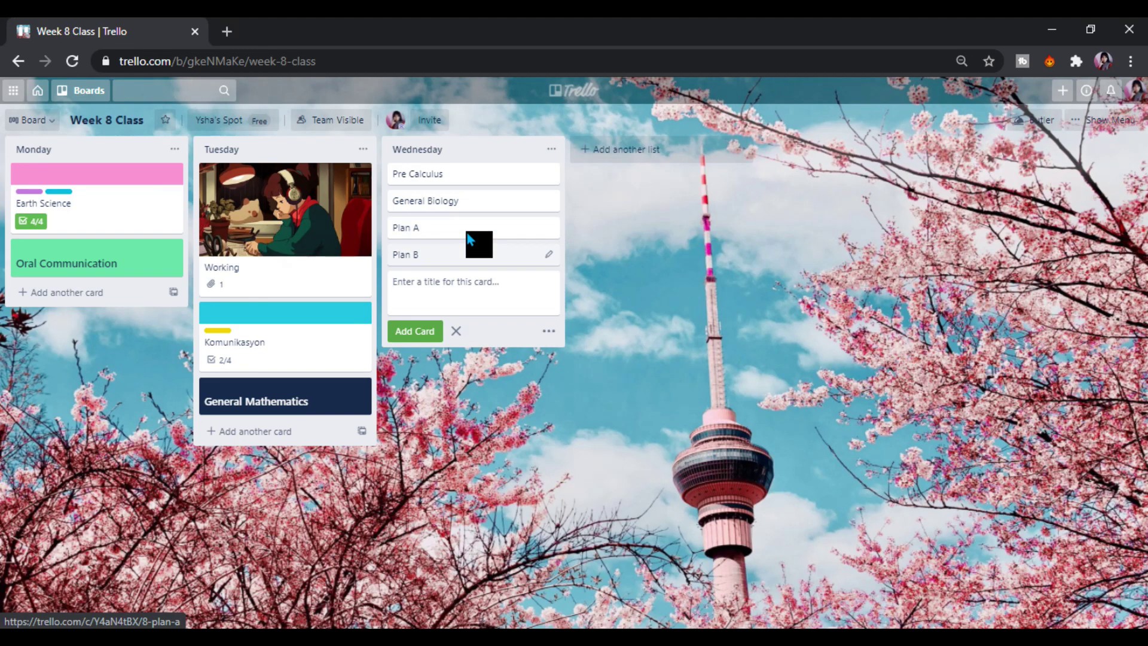
Add Plan C and Plan D cards after Plan B.
type("Plan CC")
key("Return")
type("D")
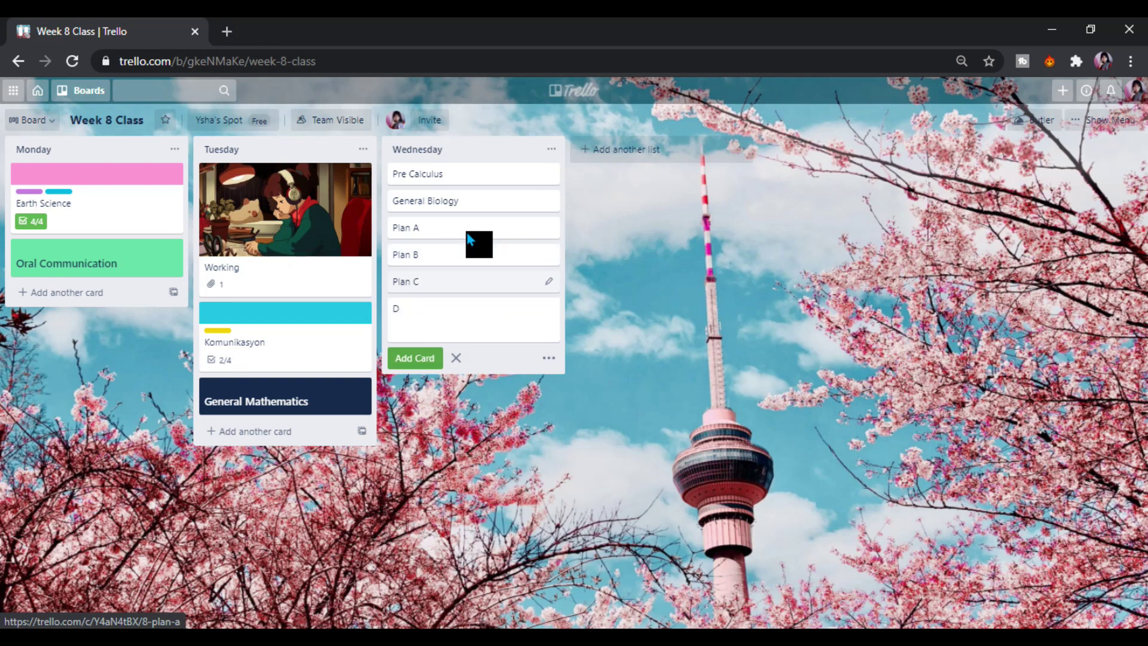
key("BackSpace")
type("Plan D")
key("Return")
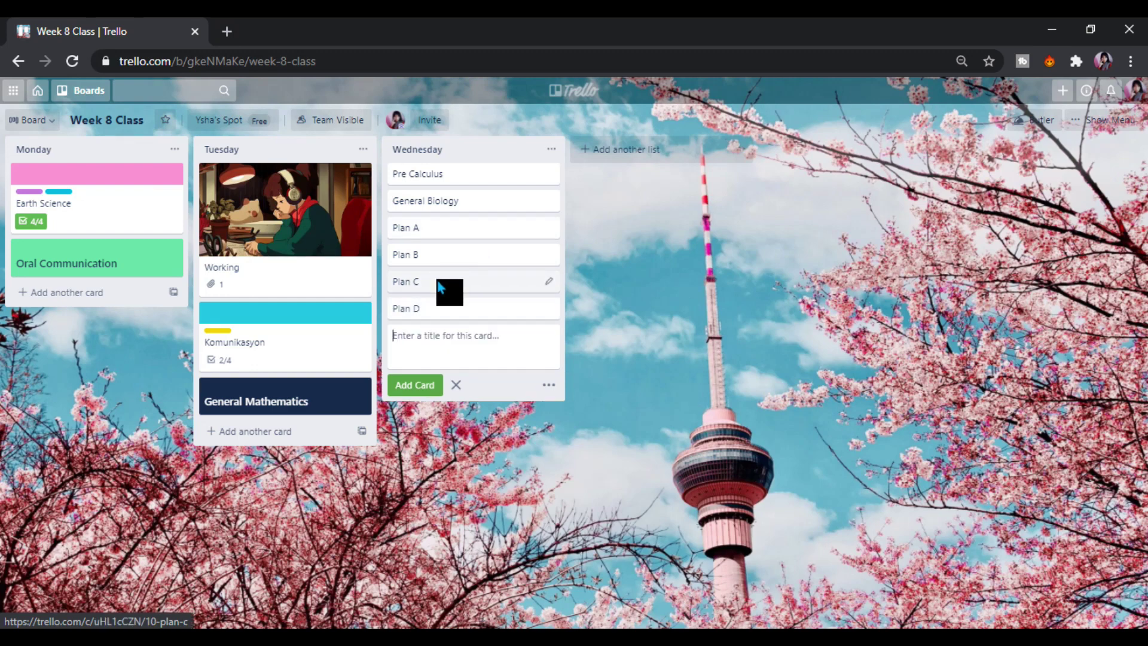
Give Pre Calculus a full-size purple cover.
left_click(464, 180)
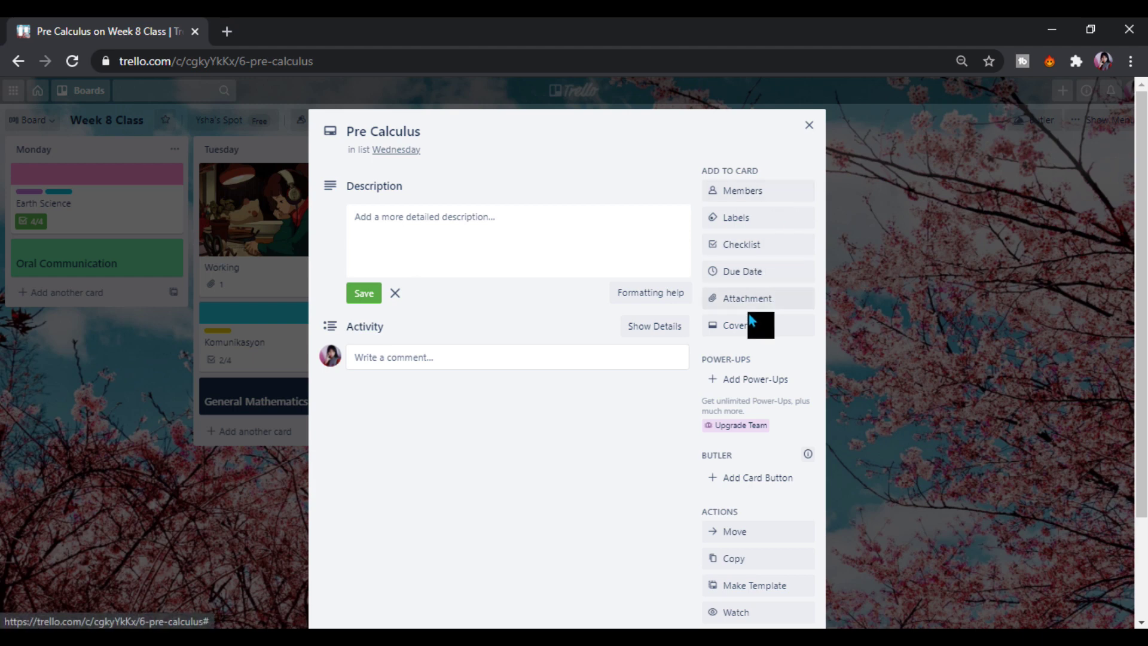
left_click(737, 329)
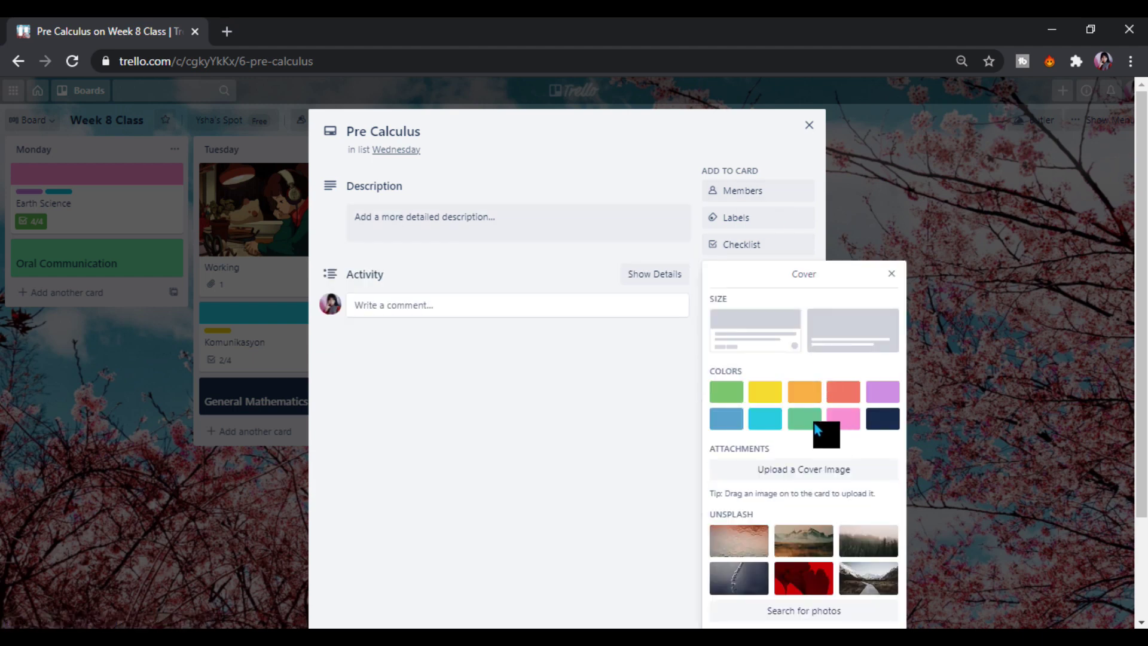
left_click(874, 396)
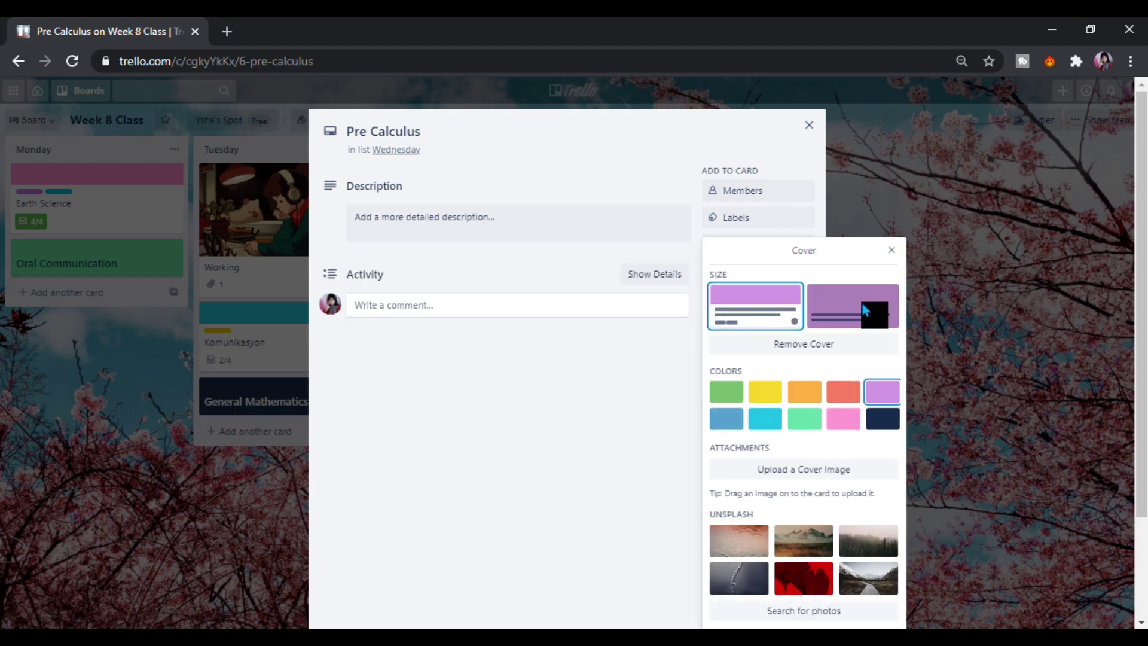
left_click(862, 302)
left_click(890, 250)
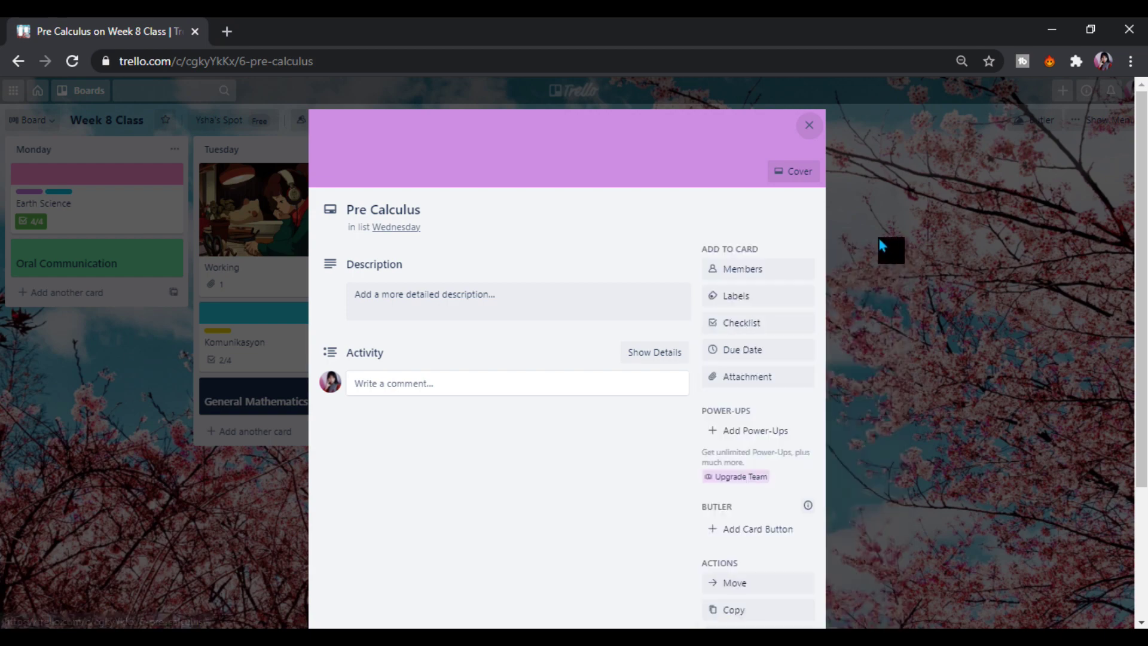
left_click(808, 125)
Give General Biology a full yellow cover.
left_click(512, 221)
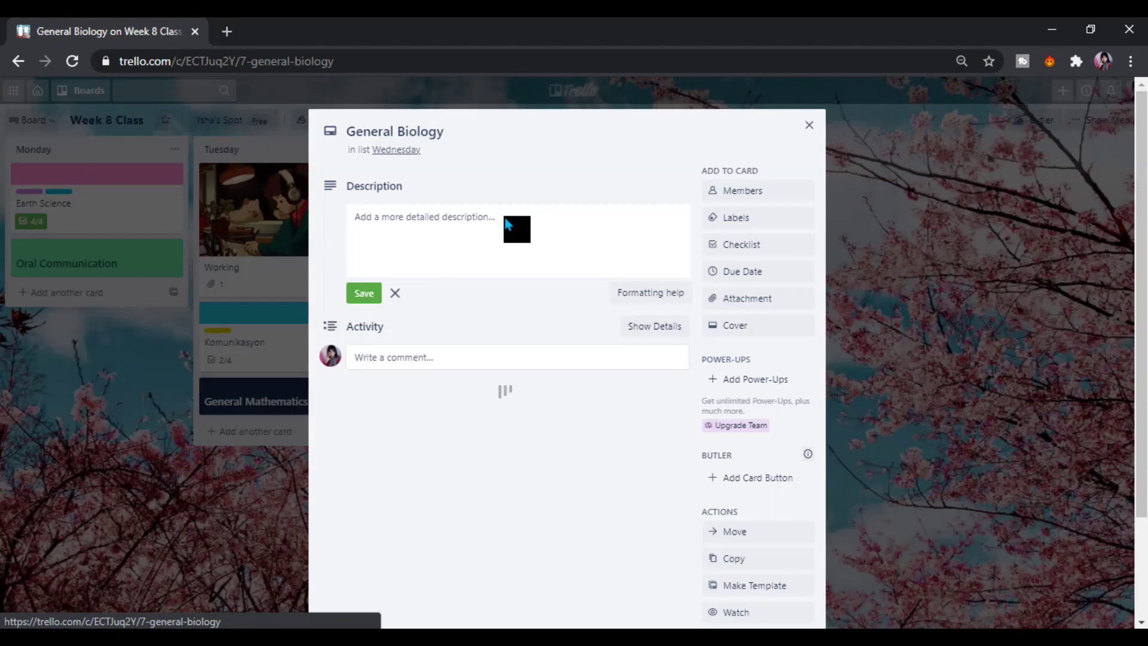
left_click(744, 329)
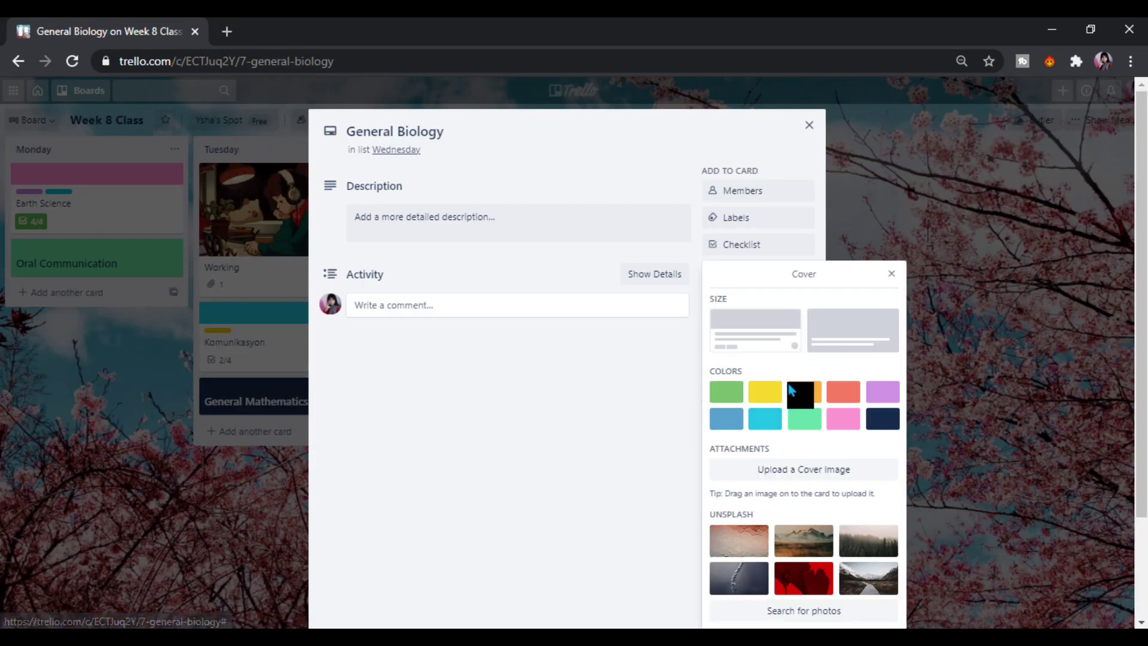
left_click(771, 393)
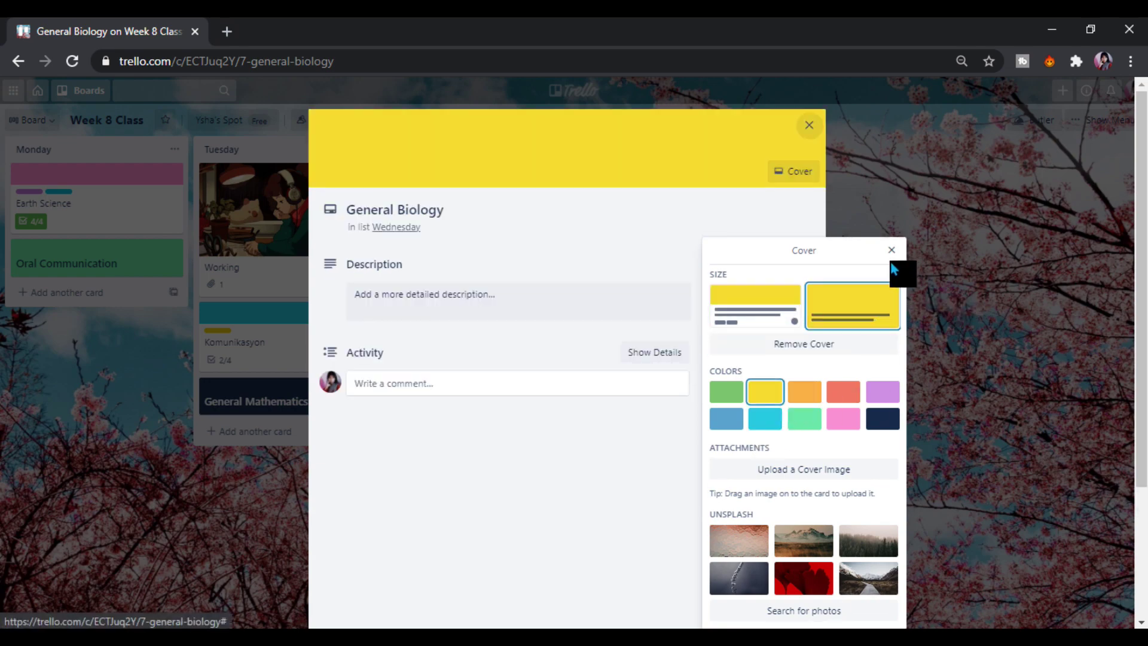
left_click(891, 250)
left_click(810, 119)
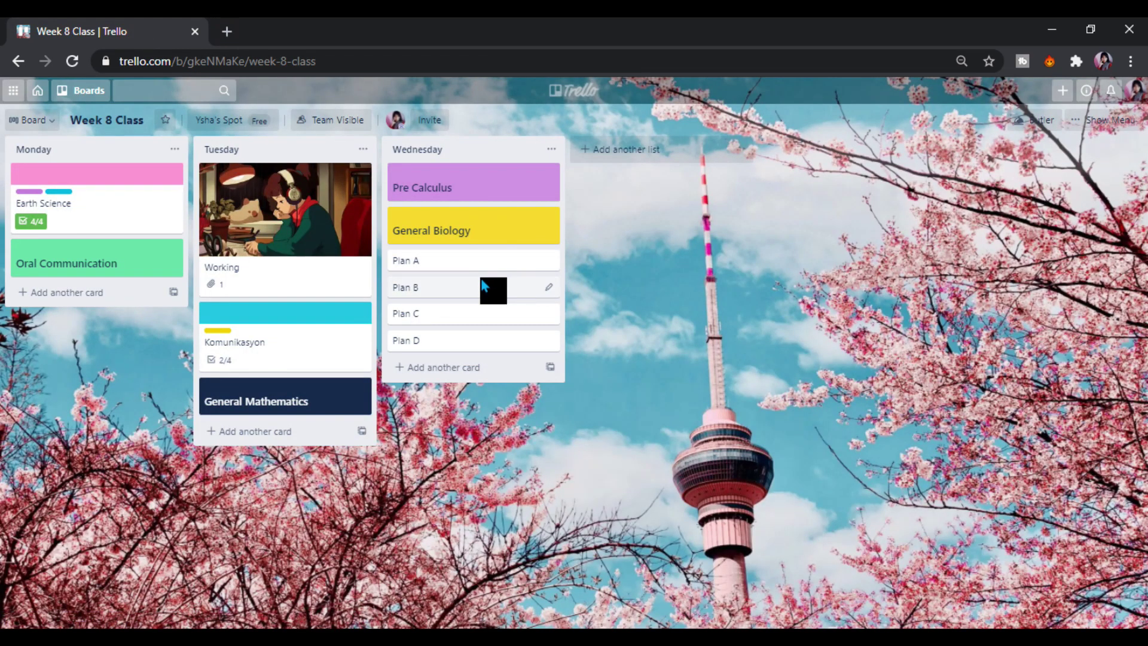
Move Plan A and Plan B directly under Pre Calculus.
left_click_drag(497, 257, 495, 215)
left_click_drag(483, 299, 473, 263)
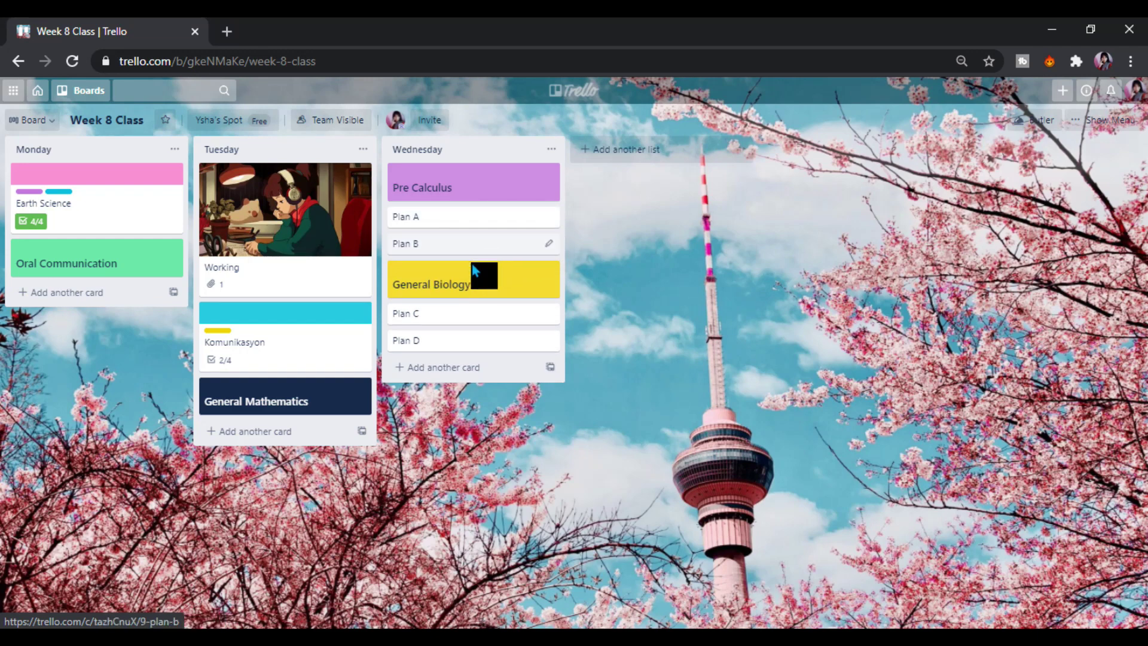
left_click(451, 318)
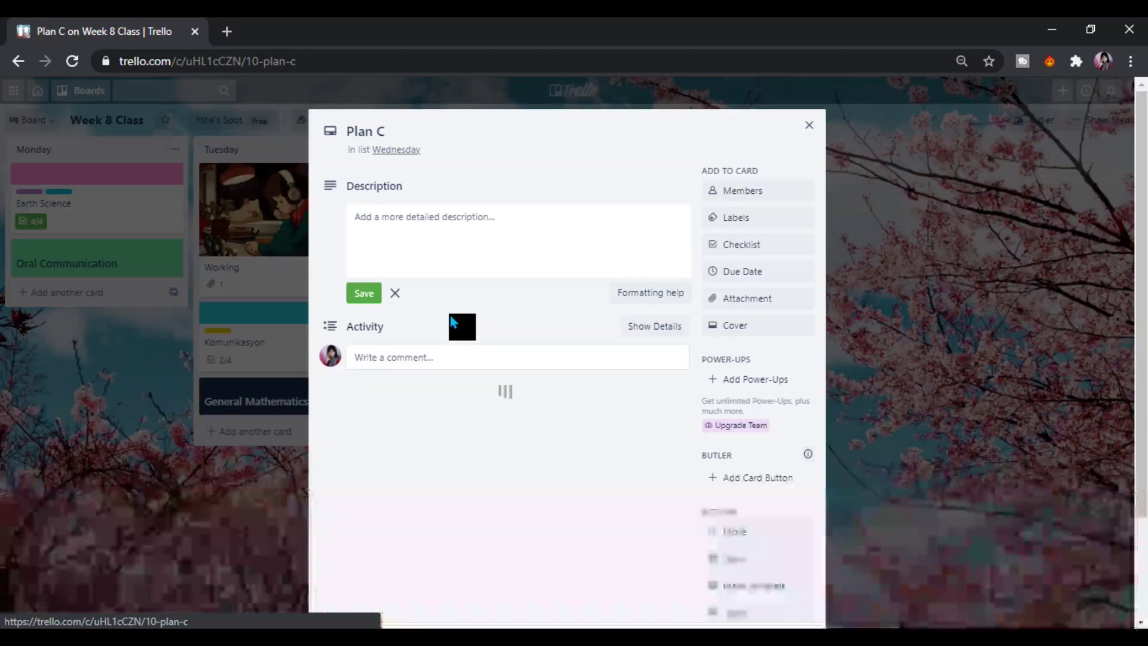
left_click(812, 124)
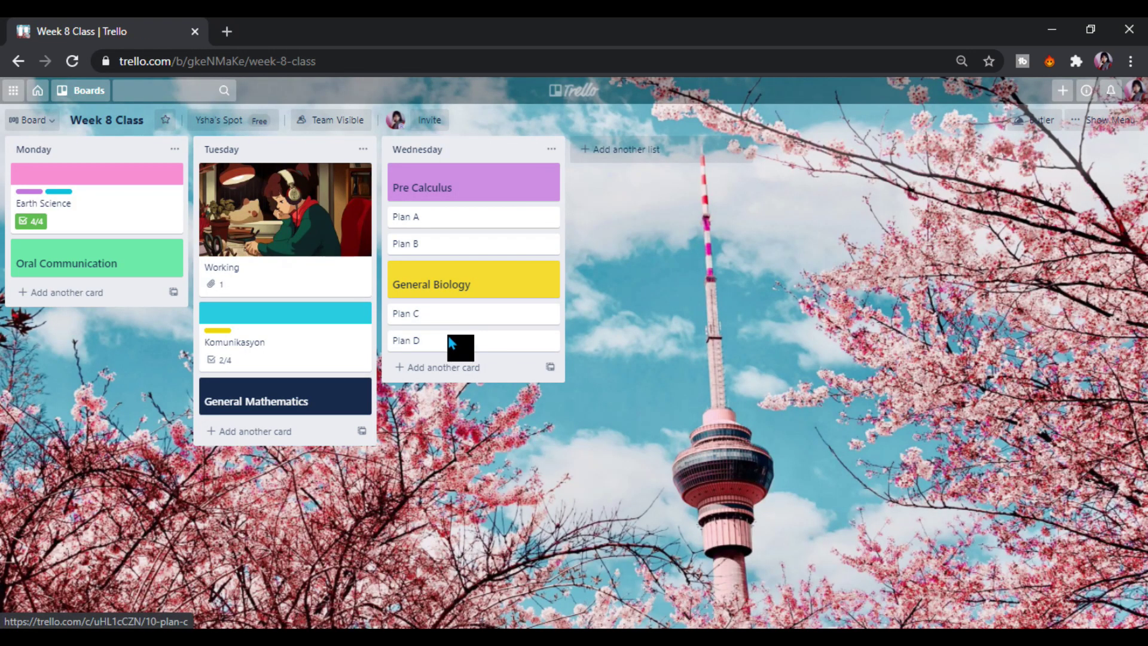